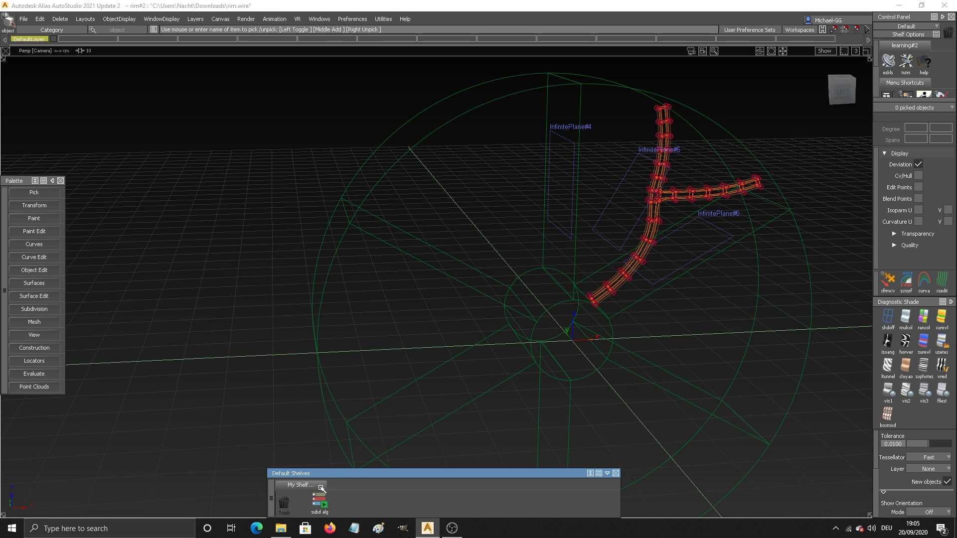
# Step: Start the Subdiv-Perpendicular-Align script and accept the original Y-shaped spoke as the subdiv body
pyautogui.click(319, 501)
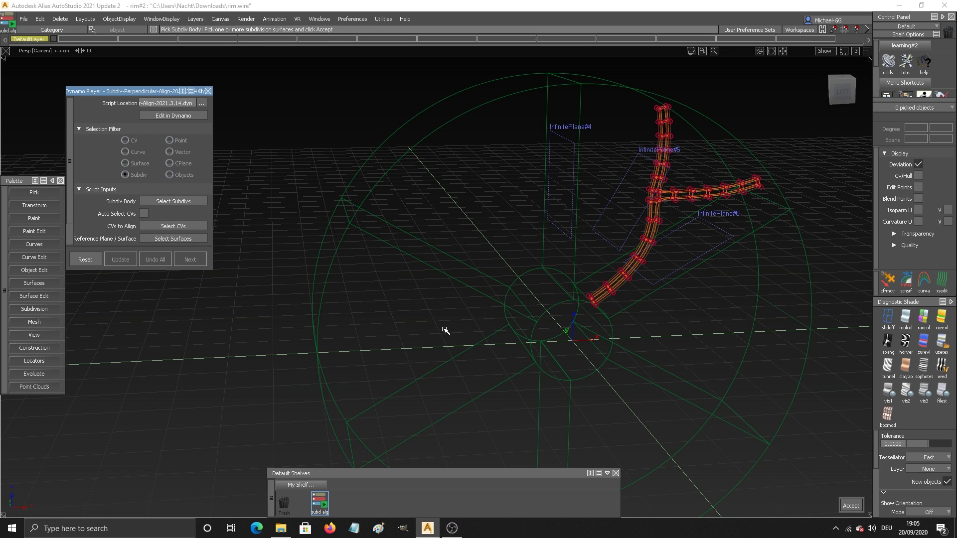
pyautogui.keyDown('alt'); pyautogui.keyDown('shift'); pyautogui.moveTo(455, 326); pyautogui.dragTo(443, 325, button='middle'); pyautogui.keyUp('shift'); pyautogui.keyUp('alt')
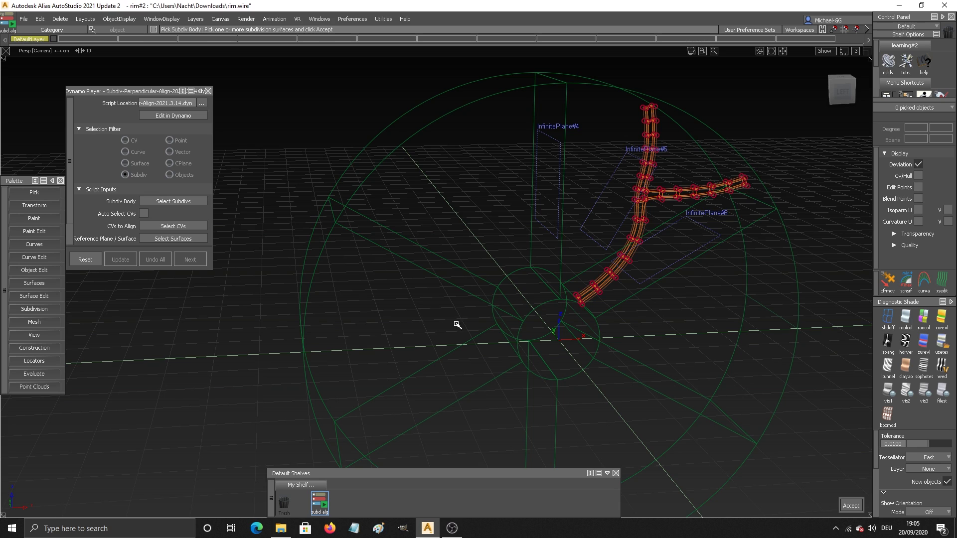
pyautogui.moveTo(479, 316)
pyautogui.keyDown('alt'); pyautogui.keyDown('shift'); pyautogui.mouseDown()
pyautogui.moveTo(444, 321)
pyautogui.moveTo(479, 301)
pyautogui.moveTo(464, 308)
pyautogui.mouseUp(); pyautogui.keyUp('shift'); pyautogui.keyUp('alt')
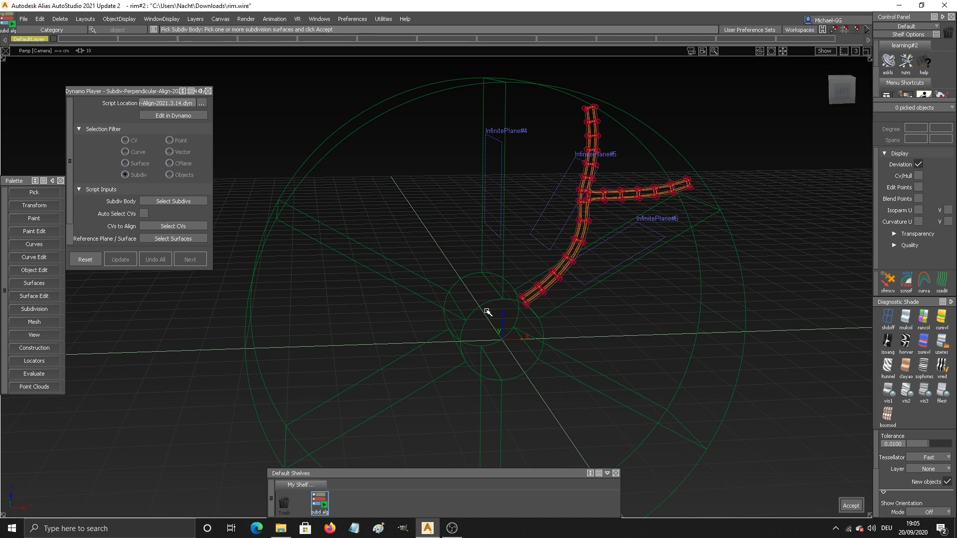
pyautogui.keyDown('alt'); pyautogui.keyDown('shift'); pyautogui.moveTo(515, 282); pyautogui.dragTo(466, 273); pyautogui.keyUp('shift'); pyautogui.keyUp('alt')
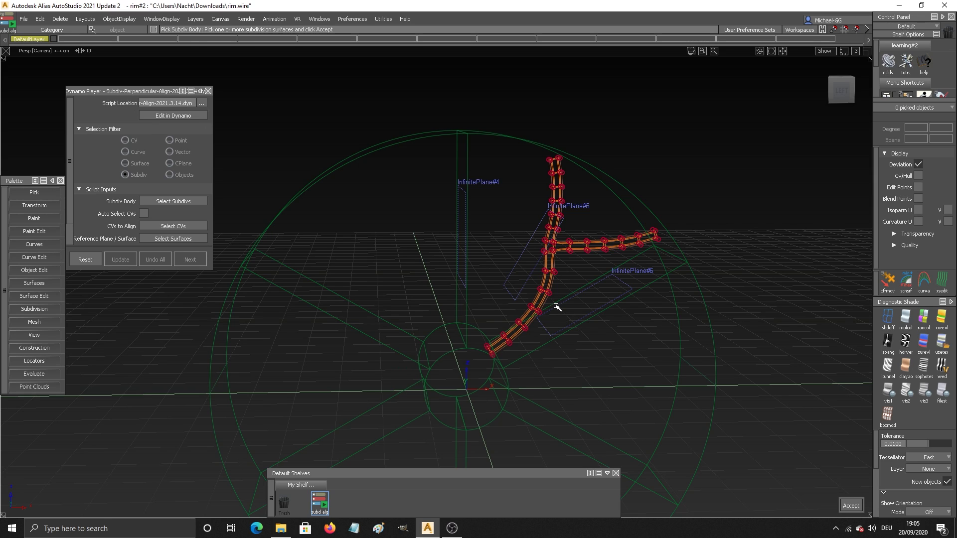
pyautogui.click(558, 256)
pyautogui.press('Return')
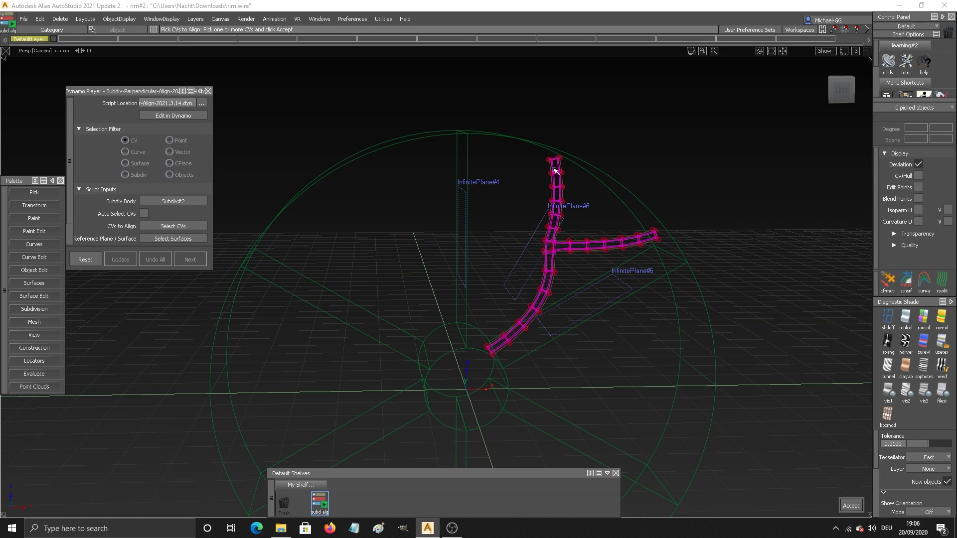
# Step: Align the end CVs of both outer spoke arms perpendicular to the outer rim surface and finish the script
pyautogui.moveTo(534, 138); pyautogui.dragTo(568, 167)
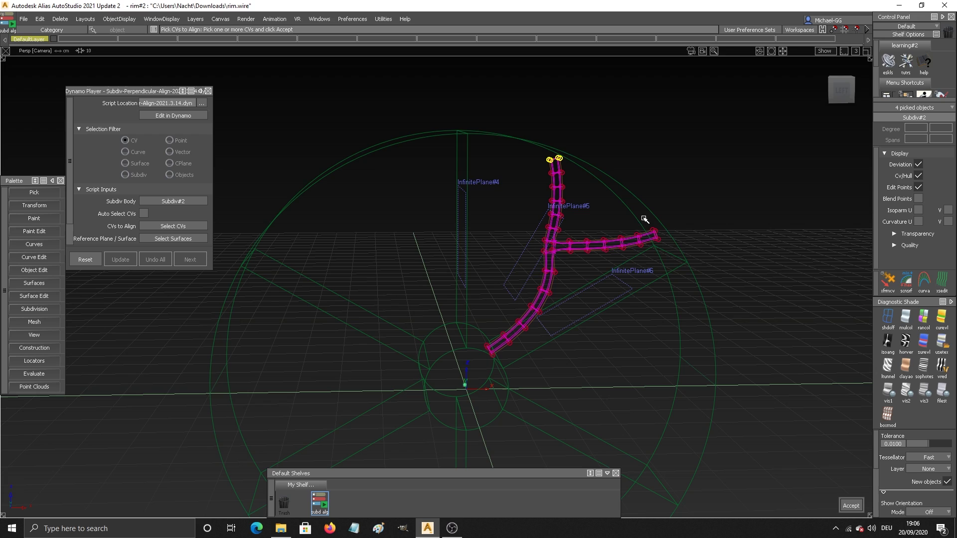
pyautogui.press('Return')
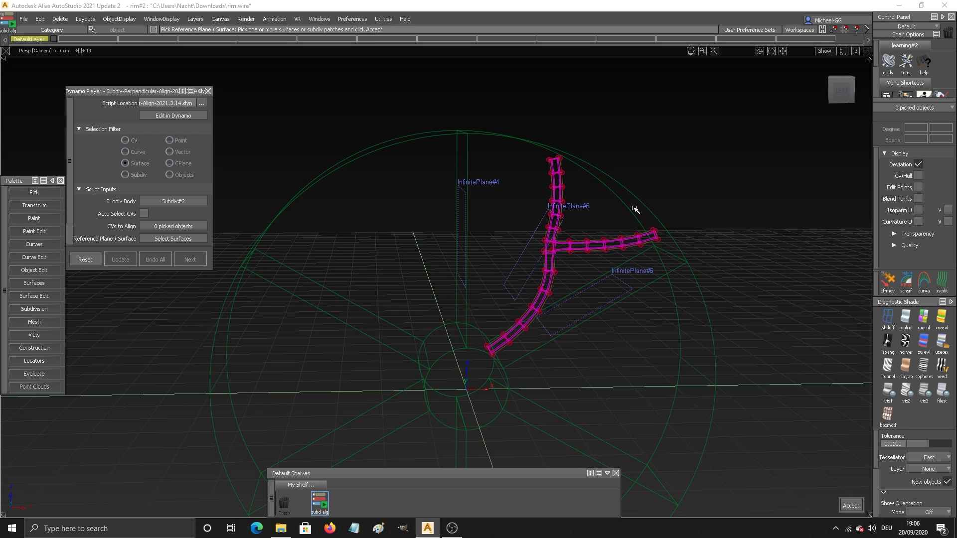
pyautogui.click(636, 209)
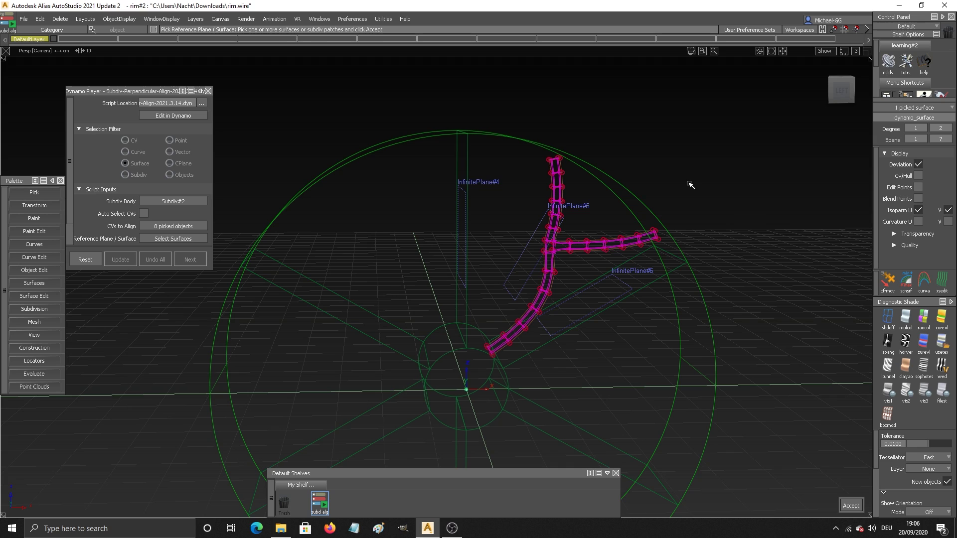
pyautogui.press('Return')
pyautogui.press('Return')
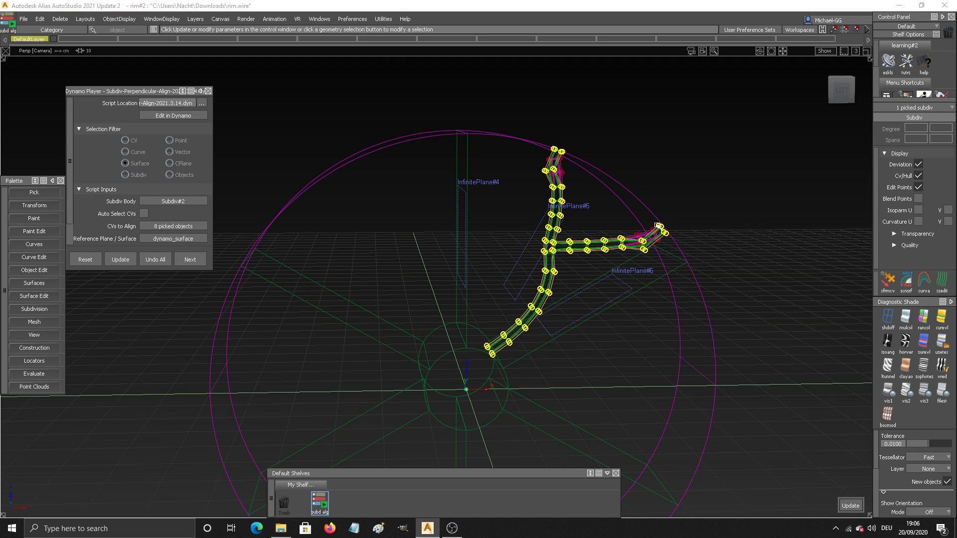
pyautogui.keyDown('ctrl'); pyautogui.keyDown('shift'); pyautogui.moveTo(610, 178); pyautogui.dragTo(612, 193); pyautogui.keyUp('shift'); pyautogui.keyUp('ctrl')
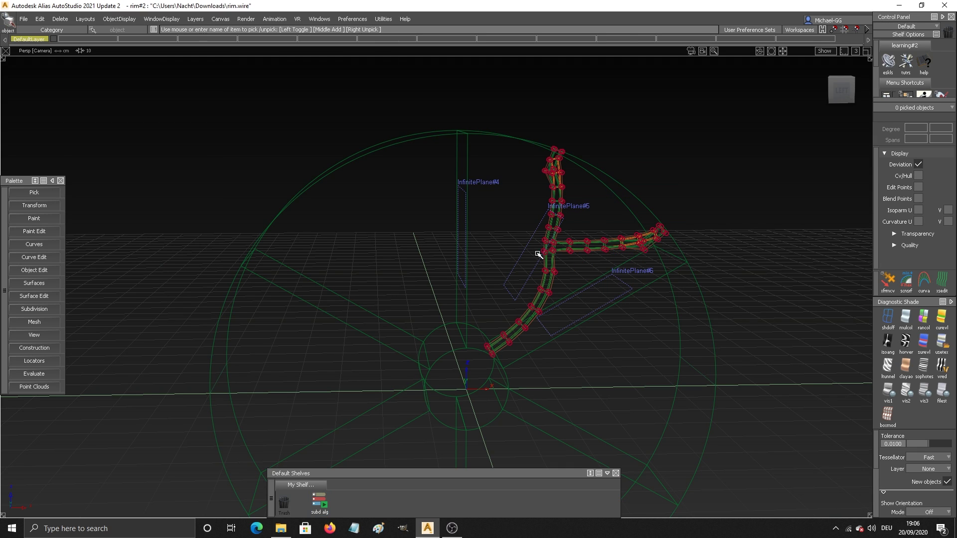
# Step: Delete the original unaligned spoke, Subdiv#2, keeping the version aligned to the rim
pyautogui.click(548, 262)
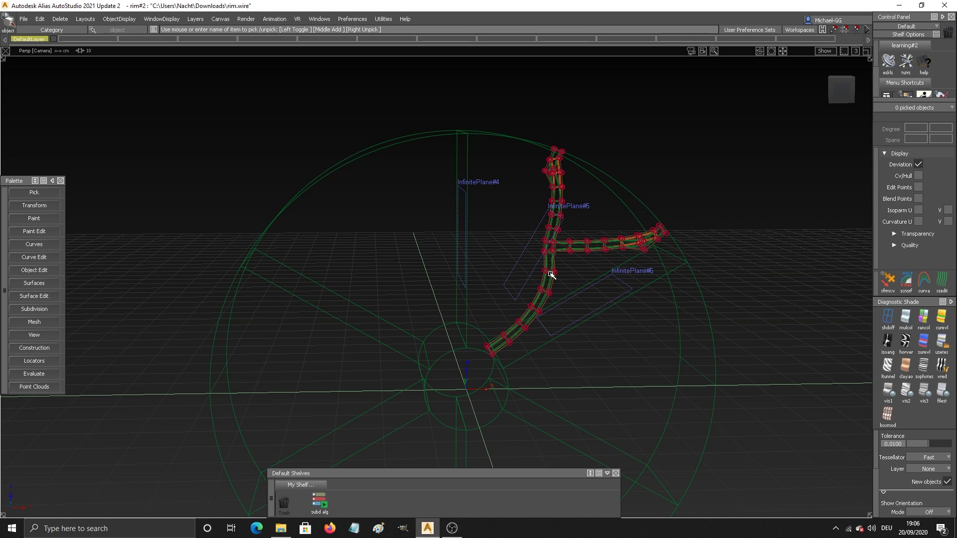
pyautogui.click(551, 275)
pyautogui.click(567, 287)
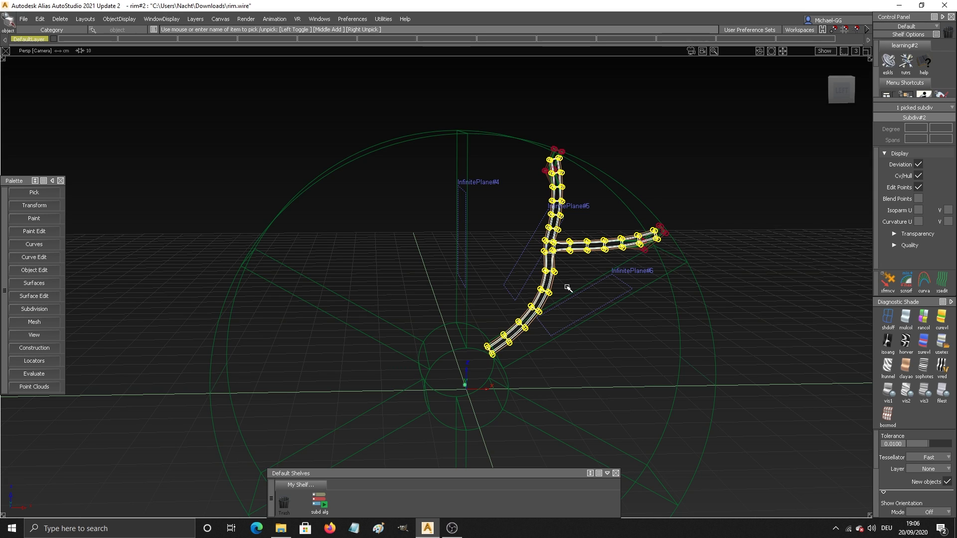
pyautogui.press('Delete')
pyautogui.press('Return')
pyautogui.keyDown('alt'); pyautogui.keyDown('shift'); pyautogui.moveTo(568, 287); pyautogui.dragTo(502, 249); pyautogui.keyUp('shift'); pyautogui.keyUp('alt')
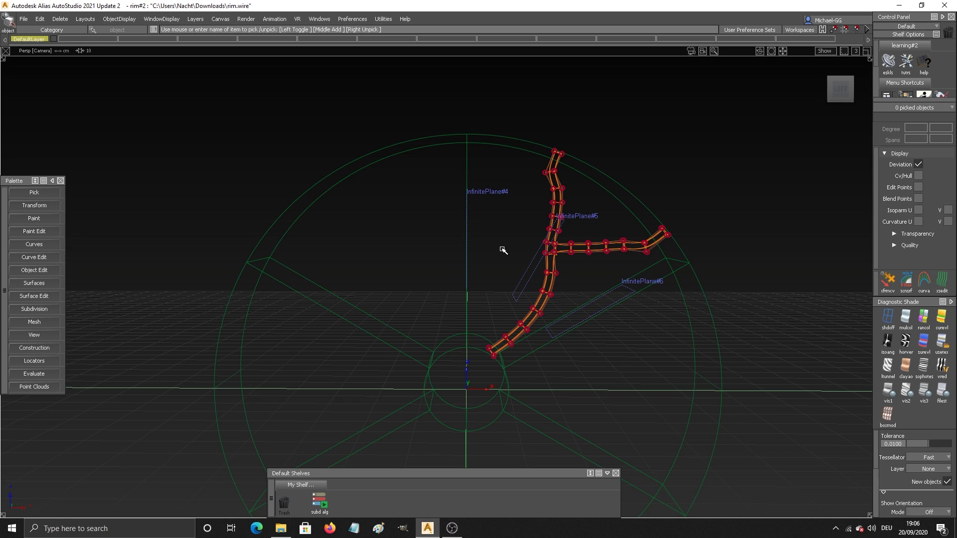
# Step: Run the perpendicular align script on the spoke's inner end CVs with the hub surface as reference
pyautogui.click(319, 500)
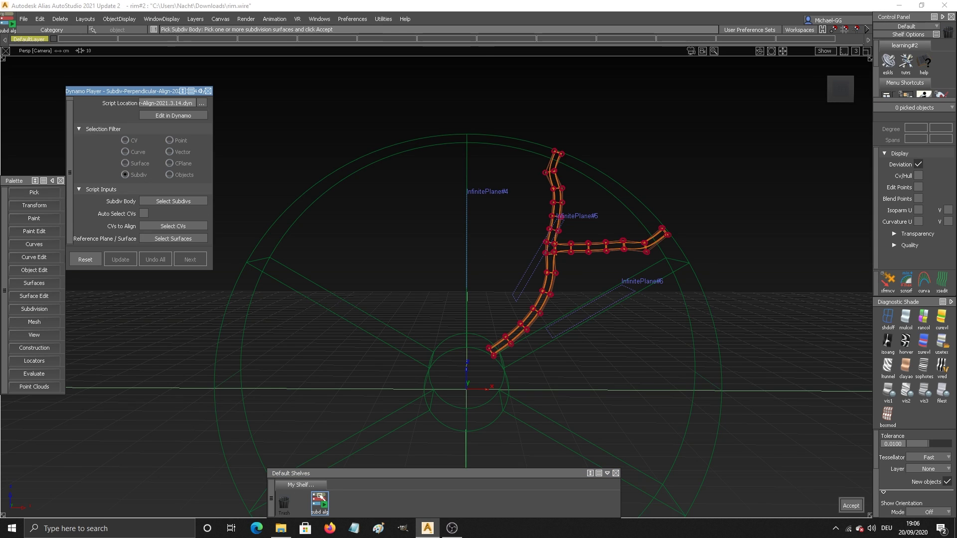
pyautogui.click(527, 324)
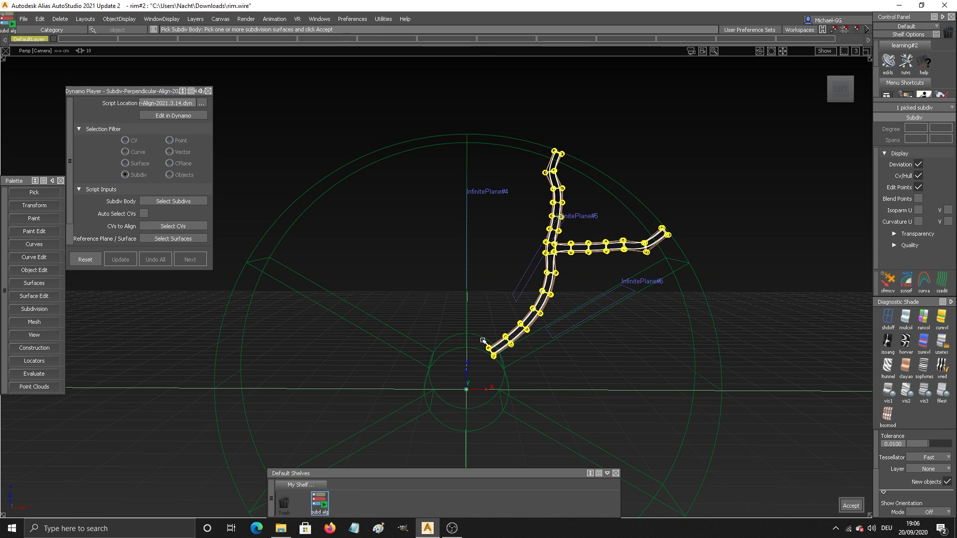
pyautogui.press('space')
pyautogui.moveTo(478, 342); pyautogui.dragTo(493, 360)
pyautogui.press('space')
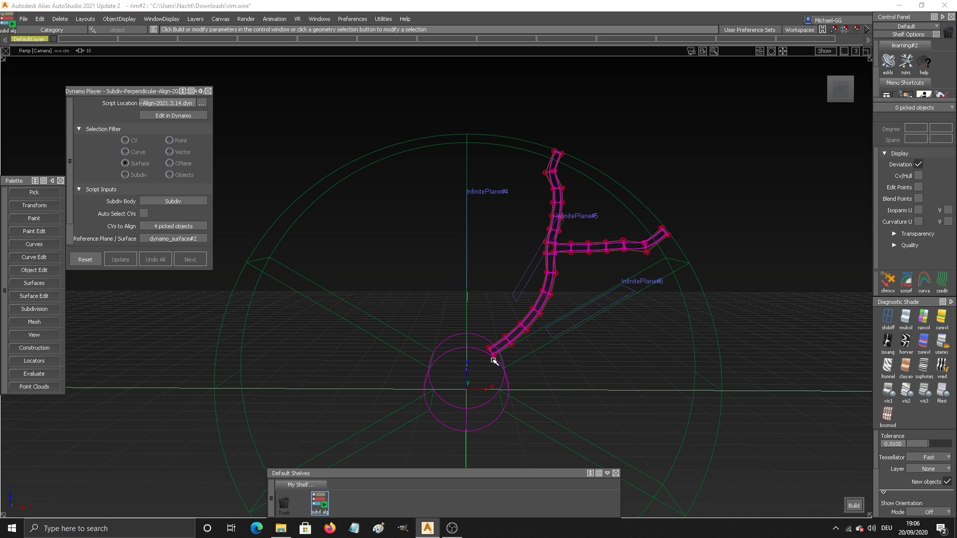
pyautogui.press('Return')
# Step: Exit the script and delete the previous spoke whose inner end is not aligned to the hub
pyautogui.keyDown('ctrl'); pyautogui.keyDown('shift'); pyautogui.moveTo(551, 377); pyautogui.dragTo(549, 336); pyautogui.keyUp('shift'); pyautogui.keyUp('ctrl')
pyautogui.keyDown('ctrl'); pyautogui.keyDown('shift'); pyautogui.moveTo(598, 360); pyautogui.dragTo(600, 381); pyautogui.keyUp('shift'); pyautogui.keyUp('ctrl')
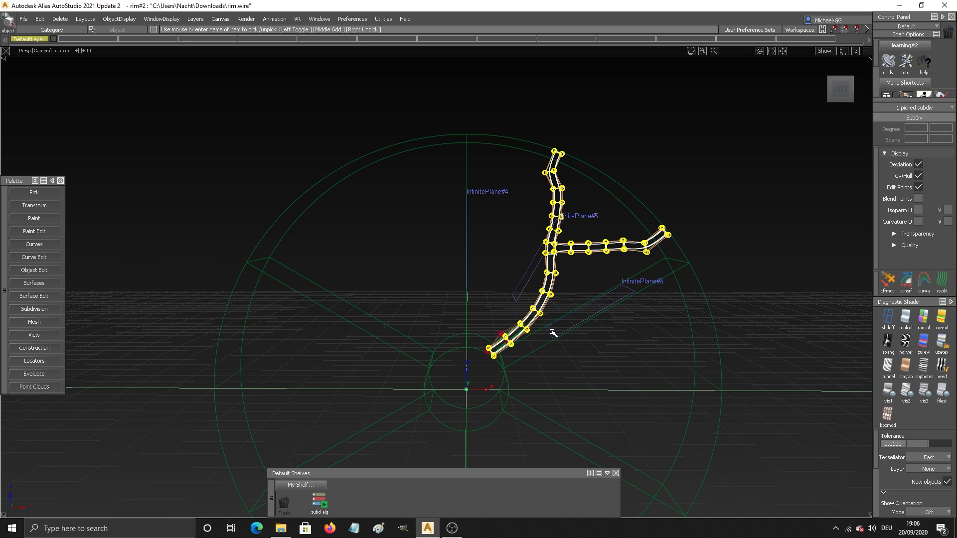
pyautogui.keyDown('alt'); pyautogui.keyDown('shift'); pyautogui.moveTo(552, 332); pyautogui.dragTo(594, 340); pyautogui.keyUp('shift'); pyautogui.keyUp('alt')
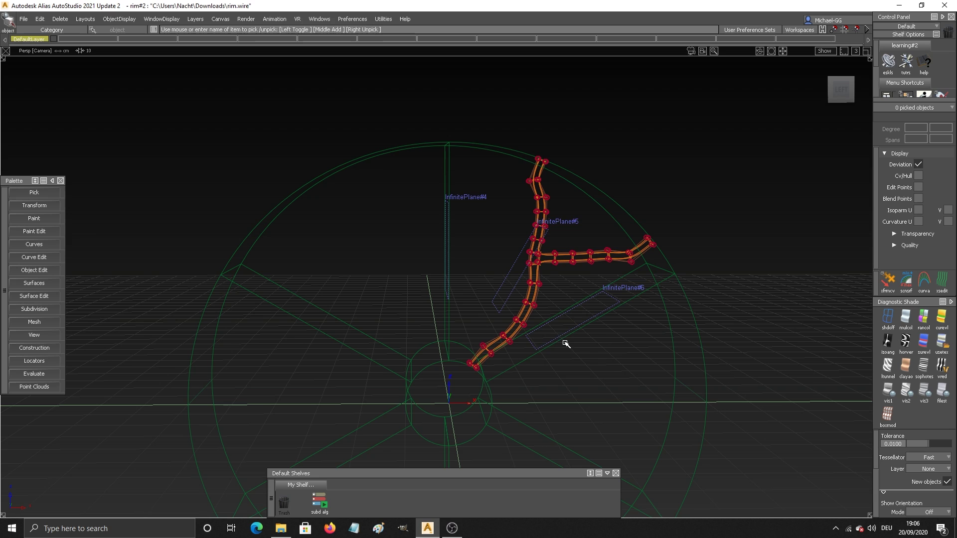
pyautogui.keyDown('alt'); pyautogui.keyDown('shift'); pyautogui.moveTo(524, 348); pyautogui.dragTo(598, 316, button='middle'); pyautogui.keyUp('shift'); pyautogui.keyUp('alt')
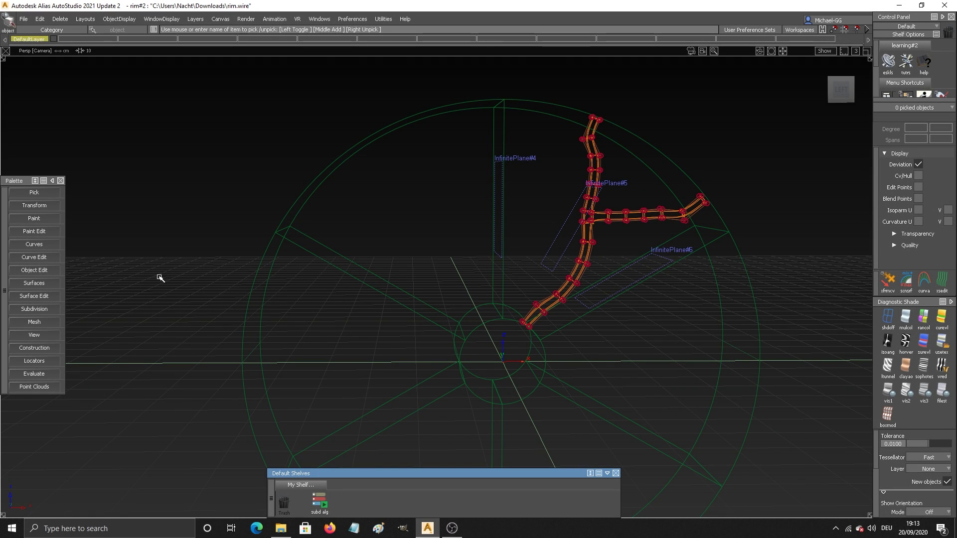
# Step: Locate the Dynamo Player tool among the transform tools and look up the What's New help information
pyautogui.click(34, 205)
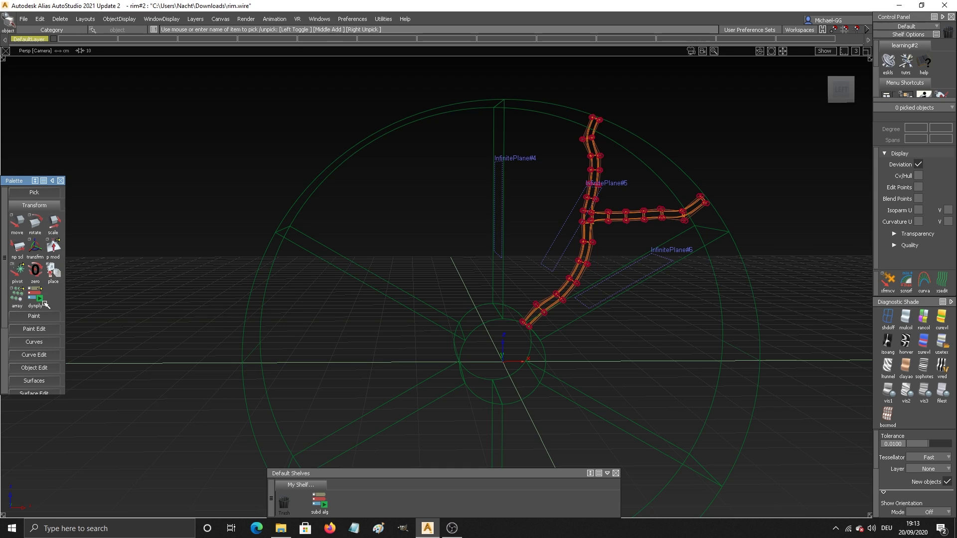
pyautogui.moveTo(36, 298)
pyautogui.mouseDown()
pyautogui.moveTo(51, 293)
pyautogui.moveTo(35, 299)
pyautogui.mouseUp()
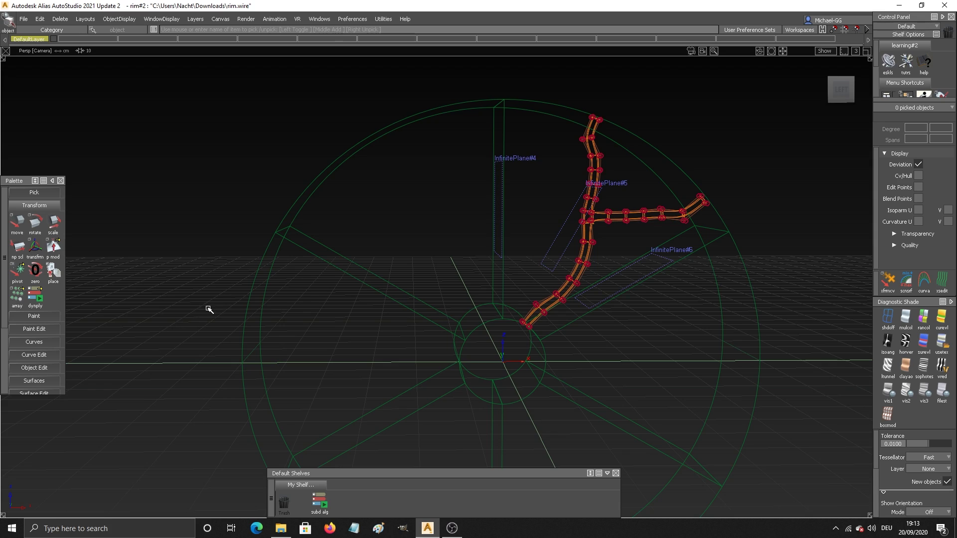
pyautogui.click(405, 19)
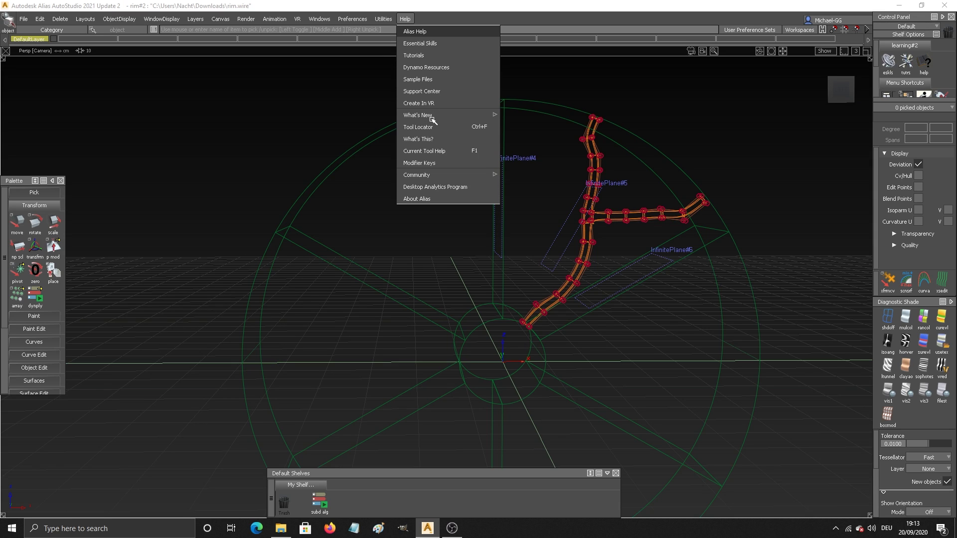
pyautogui.moveTo(493, 117)
pyautogui.click(550, 128)
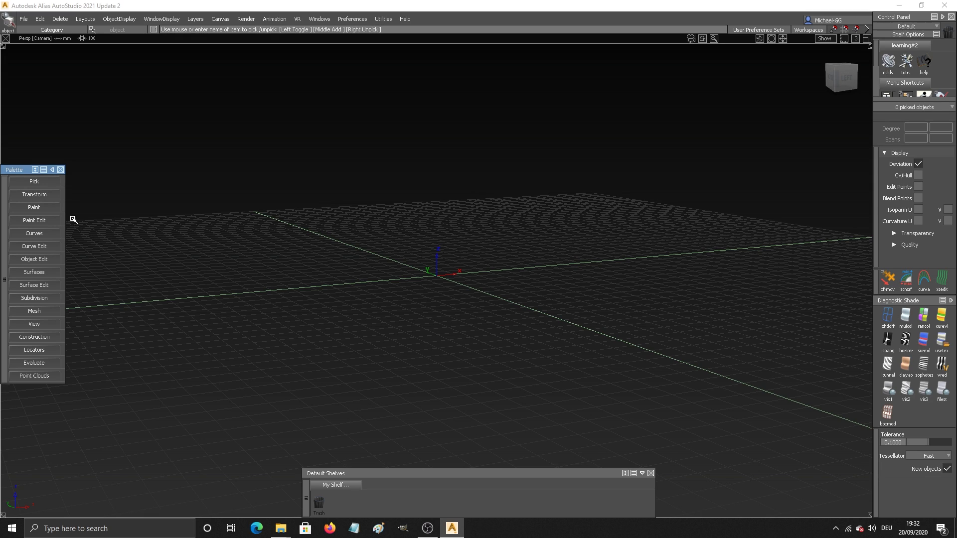
# Step: Open the Dynamo Player and place its window beside the tool palette
pyautogui.click(44, 195)
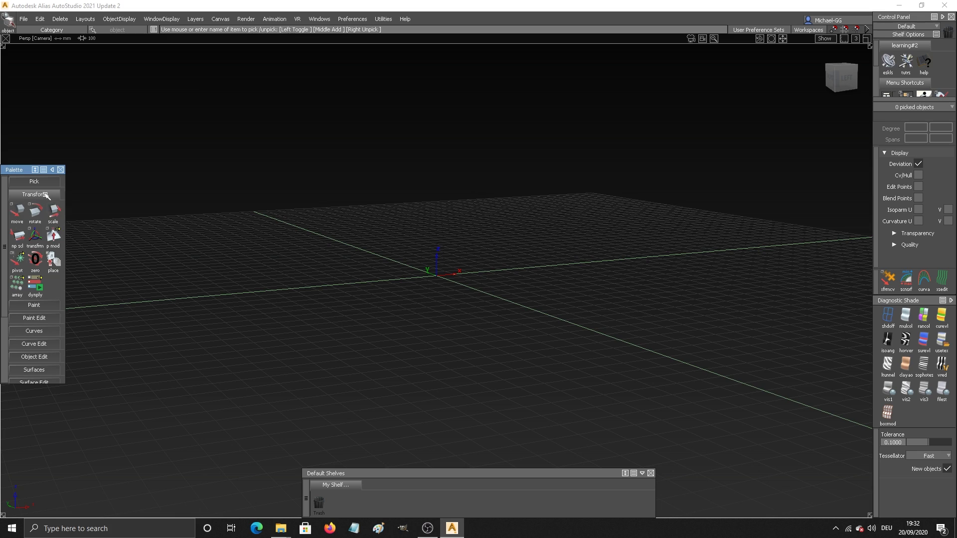
pyautogui.click(35, 287)
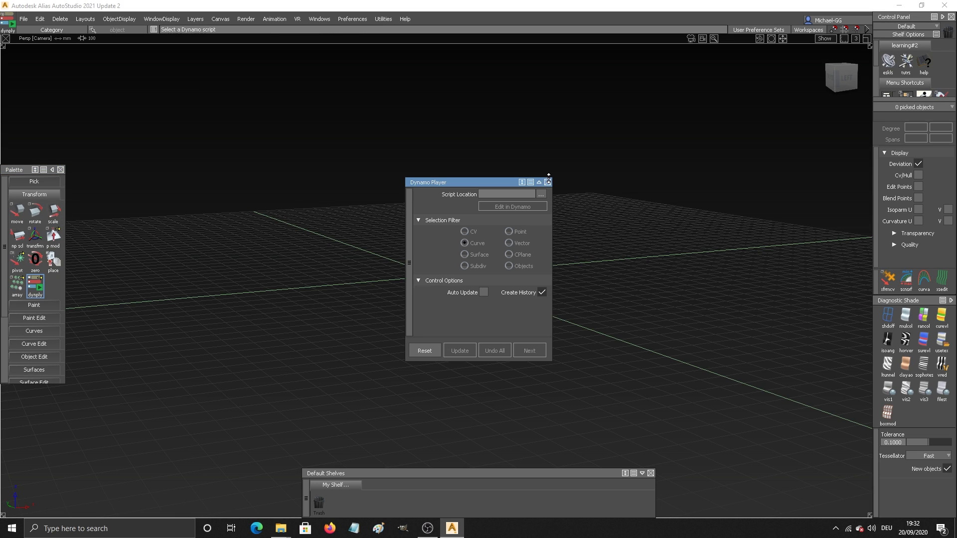
pyautogui.moveTo(482, 186); pyautogui.dragTo(152, 130)
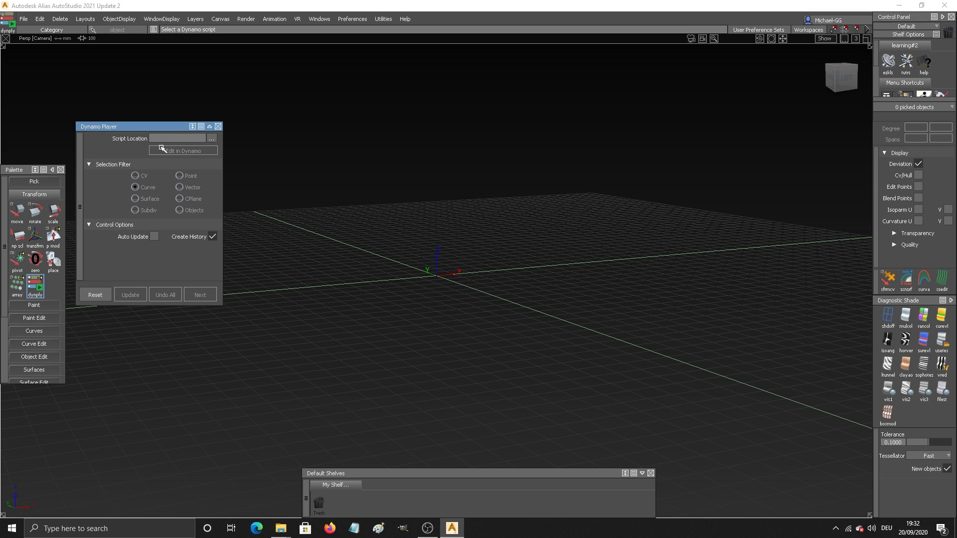
# Step: Load the script Subdiv-Perpendicular-Align-2021.3.14.dyn from D:\Dynamo\WIP\Subd-Align-Perpendicular into the Dynamo Player
pyautogui.click(212, 140)
pyautogui.scroll(-2, 75, 262)
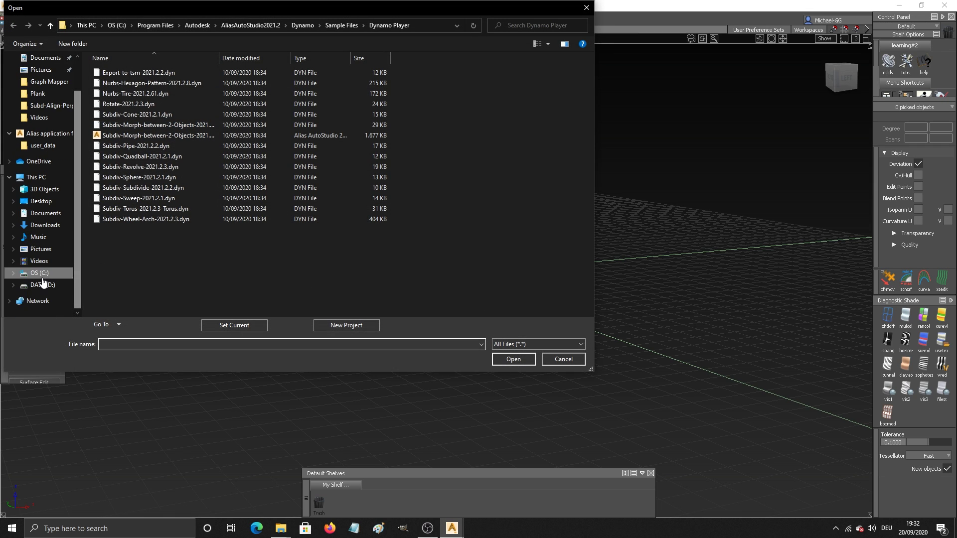
pyautogui.click(40, 285)
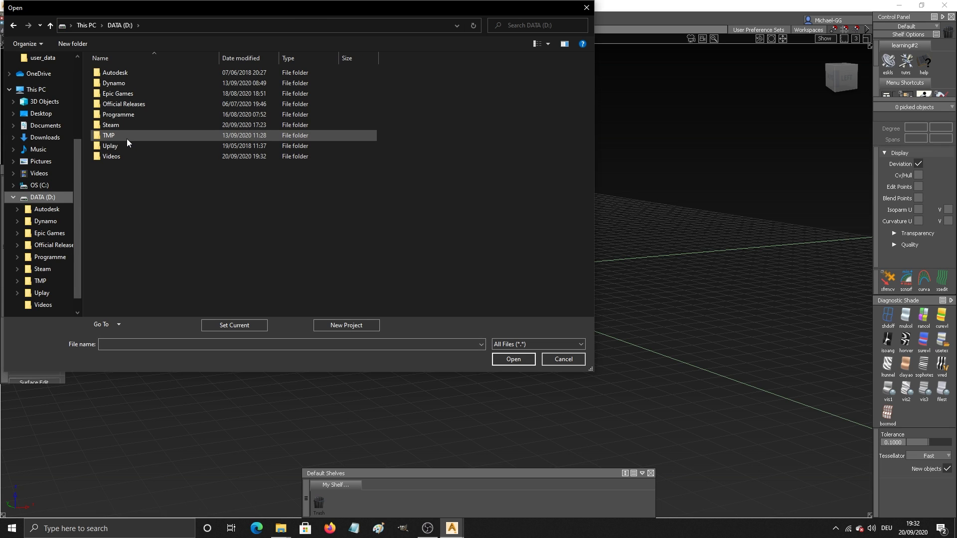
pyautogui.doubleClick(134, 80)
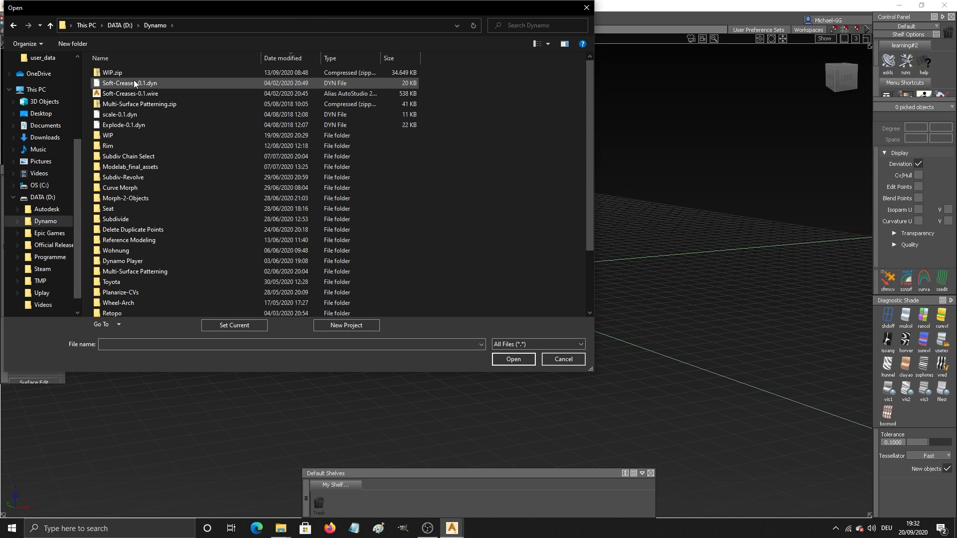
pyautogui.doubleClick(134, 136)
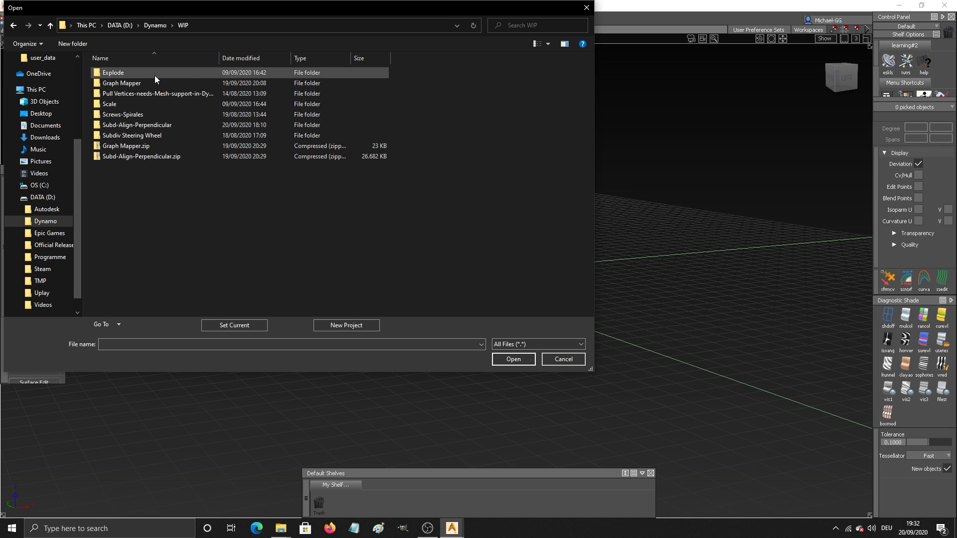
pyautogui.doubleClick(170, 126)
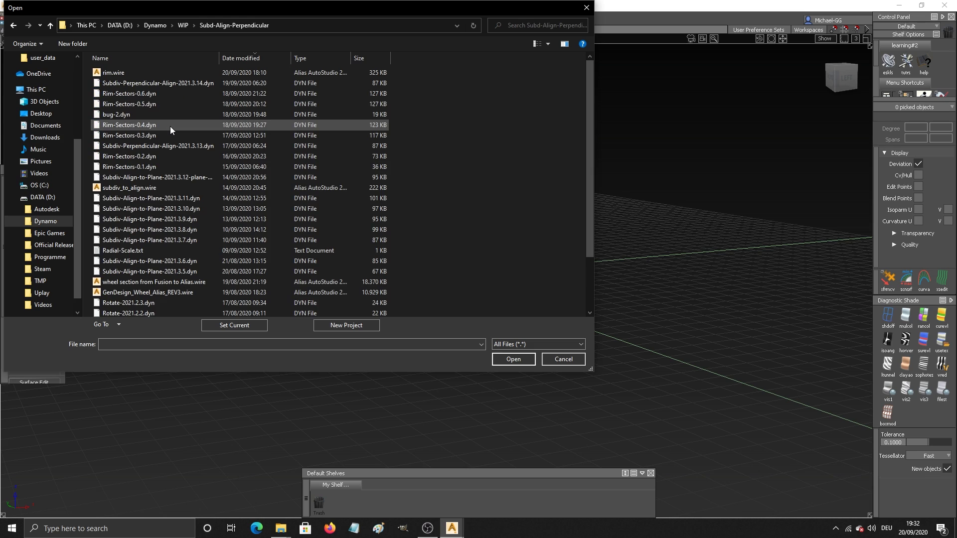
pyautogui.doubleClick(172, 88)
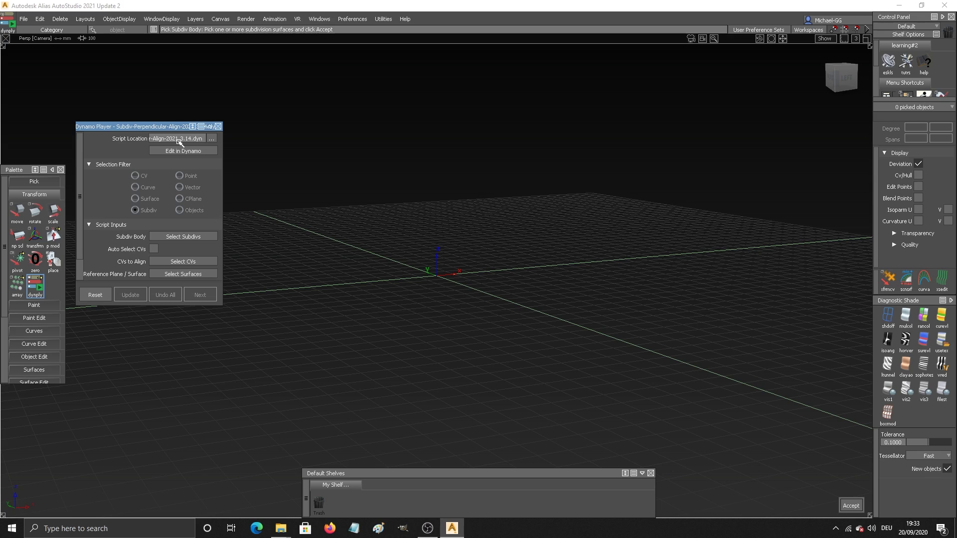
pyautogui.scroll(-1, 155, 227)
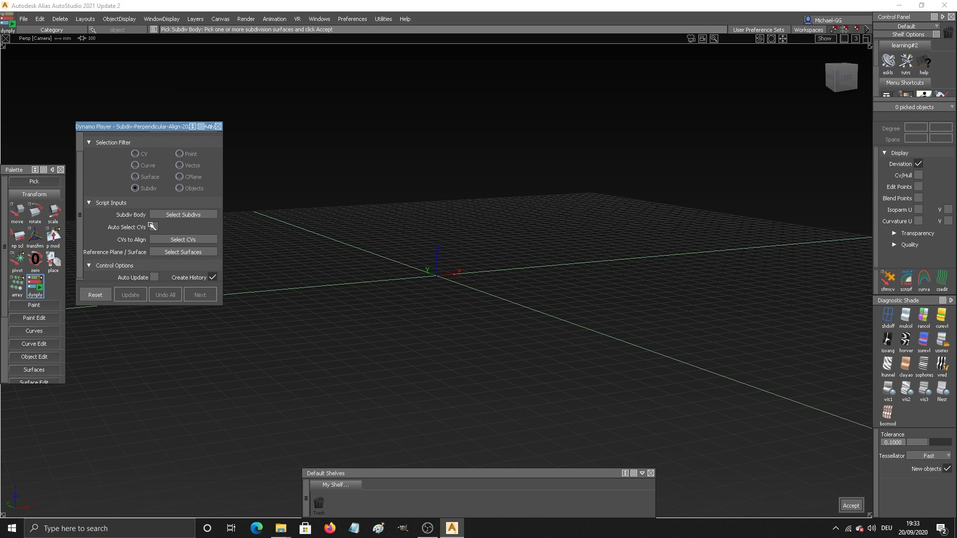
pyautogui.scroll(1, 111, 207)
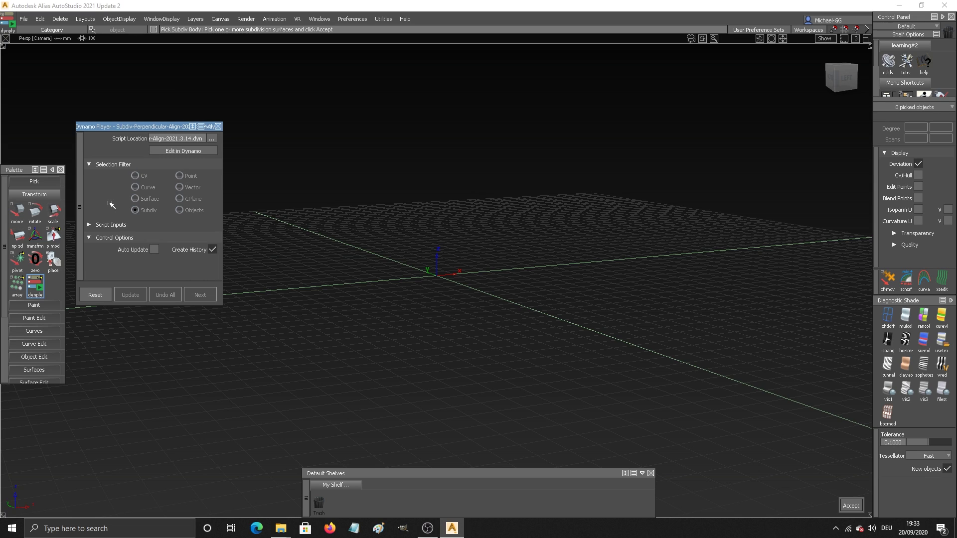
pyautogui.scroll(-1, 119, 238)
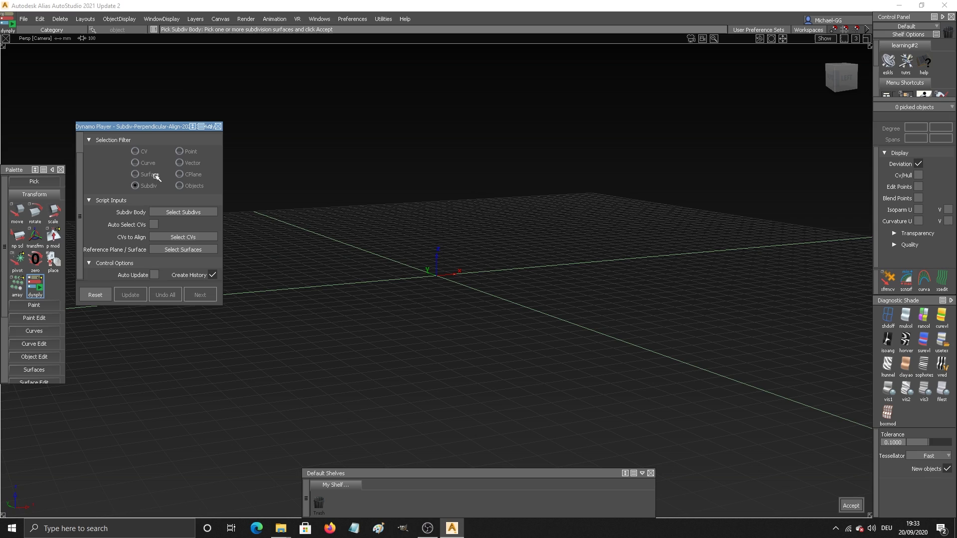
# Step: Add the Dynamo Player with the loaded perpendicular-align script to My Shelf, open it from there, and exit it
pyautogui.moveTo(145, 127); pyautogui.dragTo(140, 124)
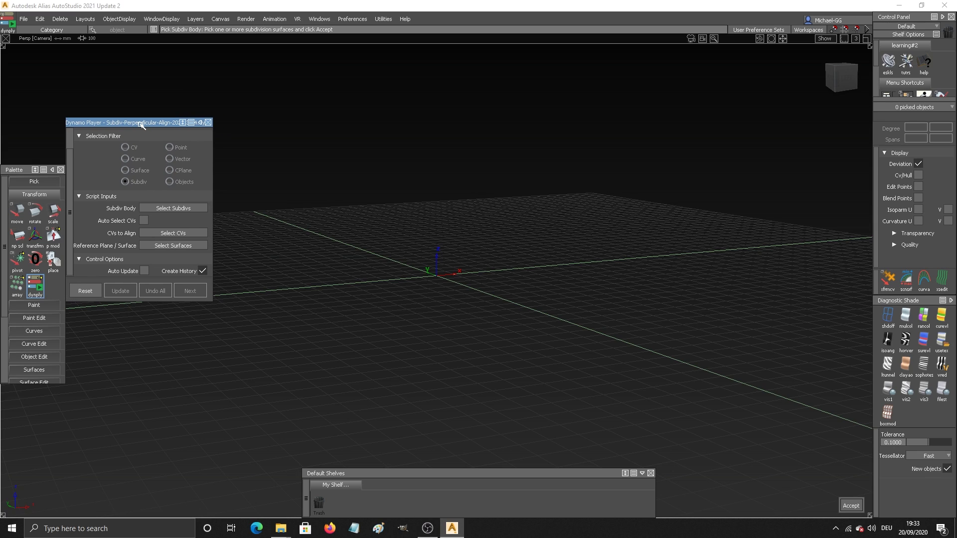
pyautogui.click(37, 287)
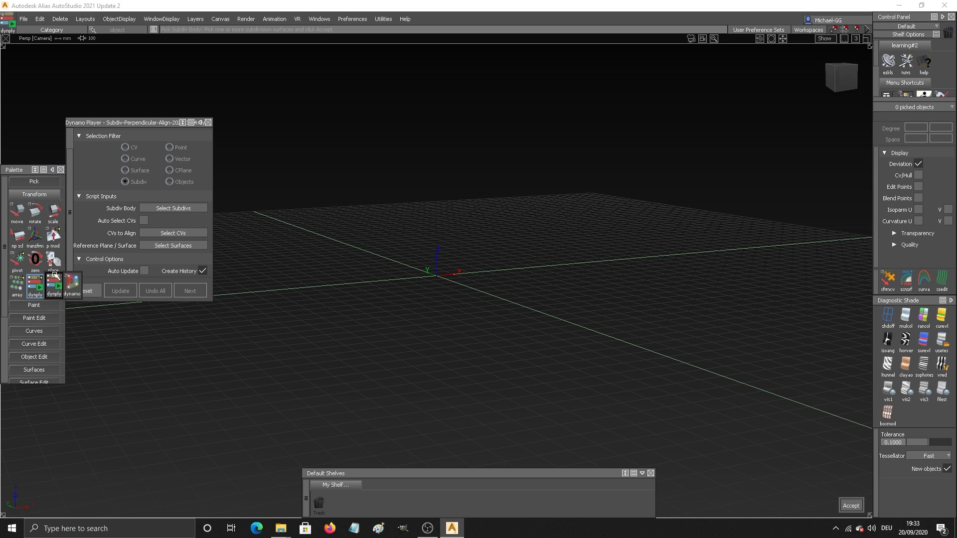
pyautogui.moveTo(56, 282); pyautogui.dragTo(362, 509, button='middle')
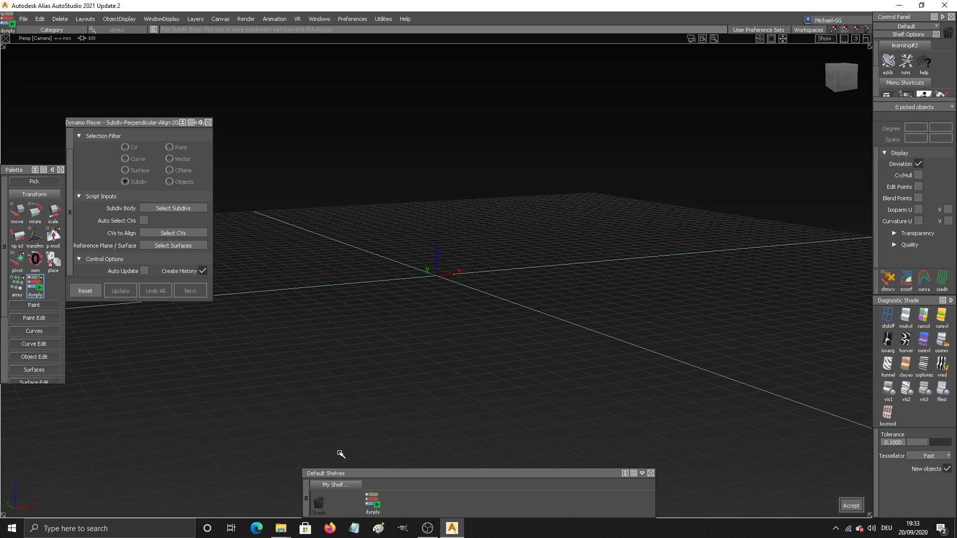
pyautogui.click(375, 505)
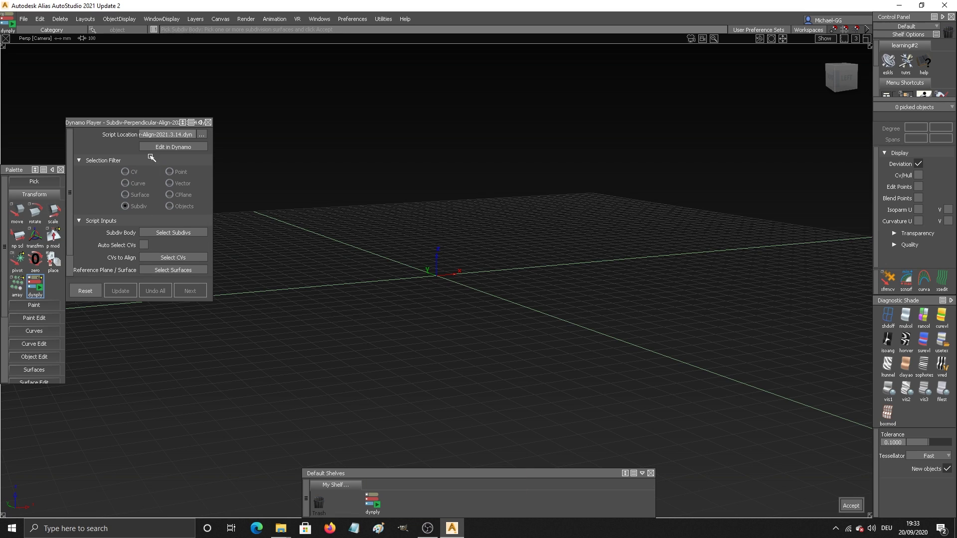
pyautogui.moveTo(340, 299)
pyautogui.keyDown('ctrl'); pyautogui.keyDown('shift'); pyautogui.mouseDown()
pyautogui.moveTo(342, 290)
pyautogui.moveTo(345, 314)
pyautogui.mouseUp(); pyautogui.keyUp('shift'); pyautogui.keyUp('ctrl')
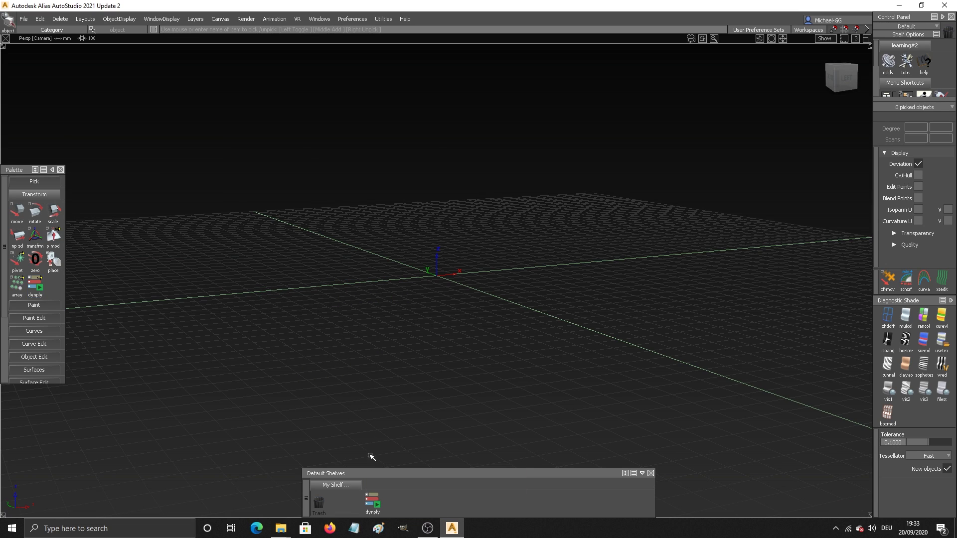
# Step: Change the label of the Dynamo Player tool on My Shelf to "subd alg"
pyautogui.click(375, 506)
pyautogui.doubleClick(374, 505)
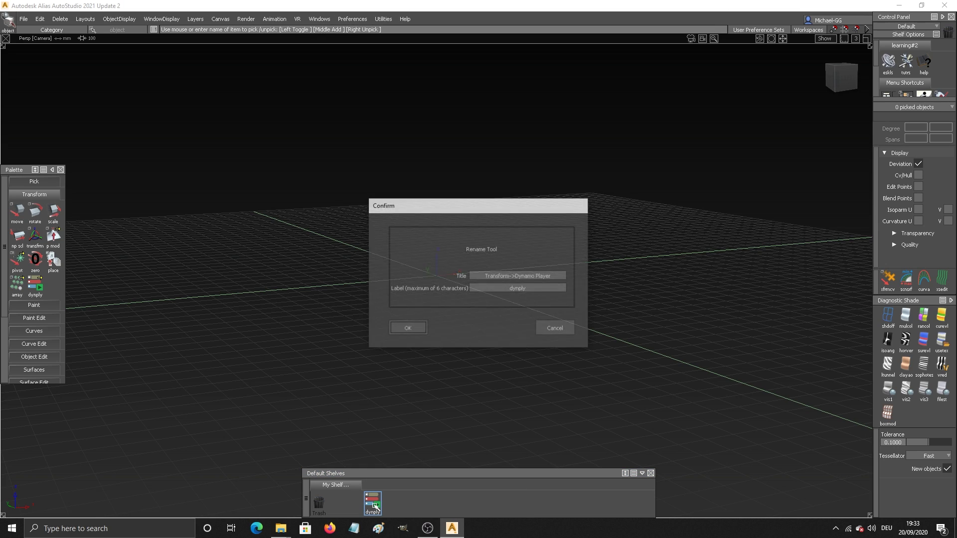
pyautogui.click(531, 292)
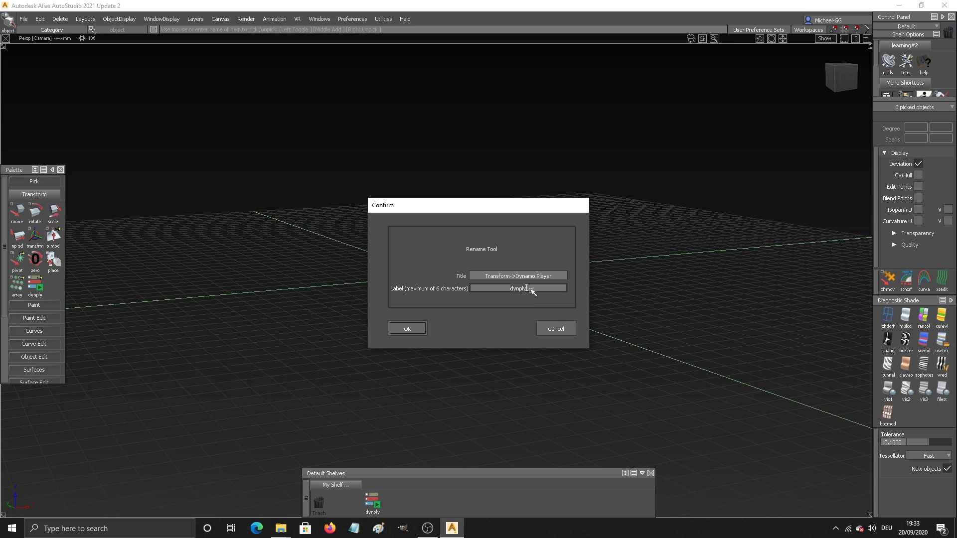
pyautogui.write('subd alg')
pyautogui.click(397, 330)
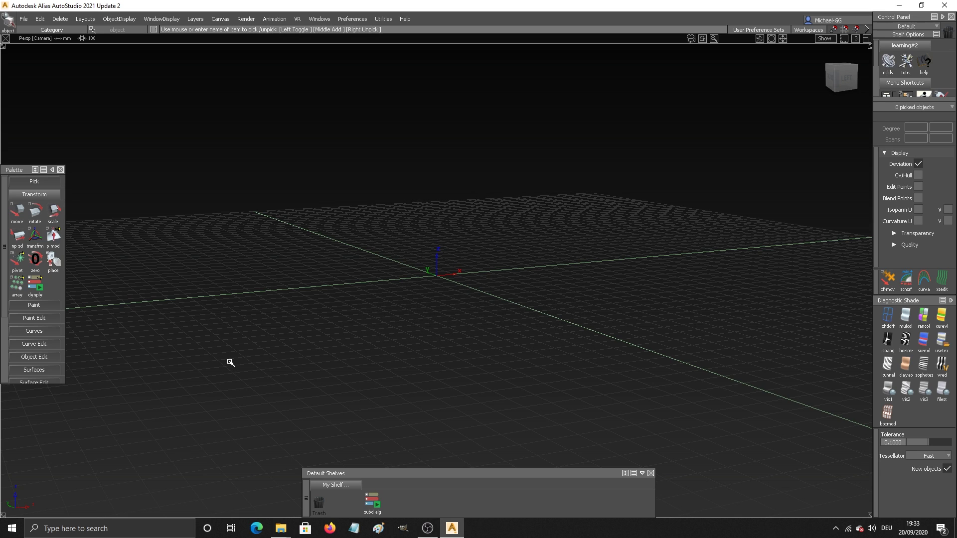
# Step: Launch the subd alg shelf tool and review the inputs and control options of its script
pyautogui.click(370, 503)
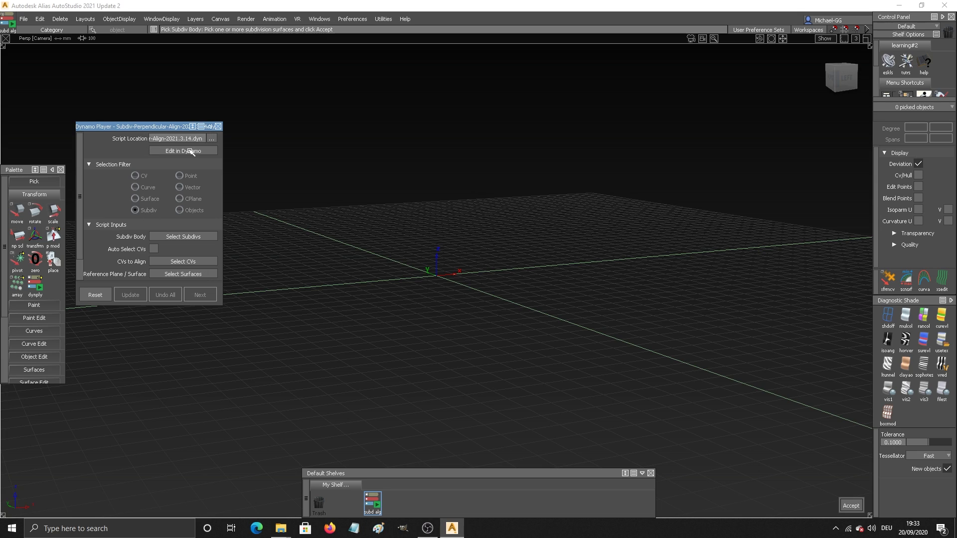
pyautogui.scroll(-2, 176, 161)
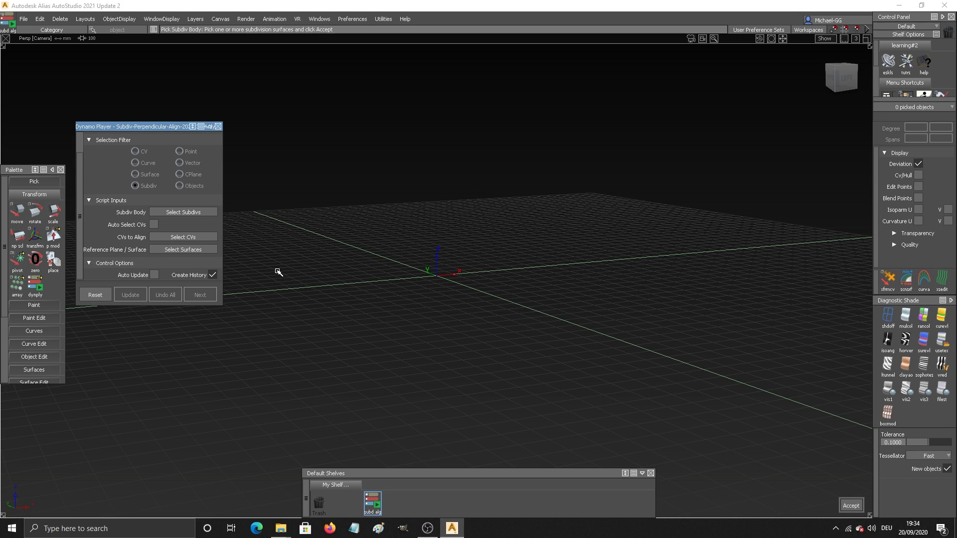
pyautogui.moveTo(146, 127); pyautogui.dragTo(135, 125)
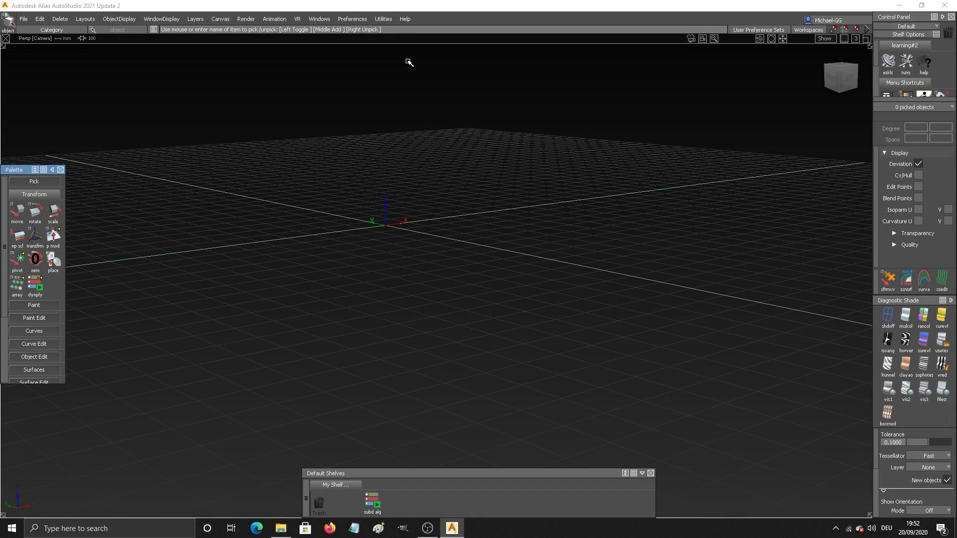
# Step: Display the What's New Shelf containing the supplied 2021 tools
pyautogui.click(406, 19)
pyautogui.moveTo(427, 116)
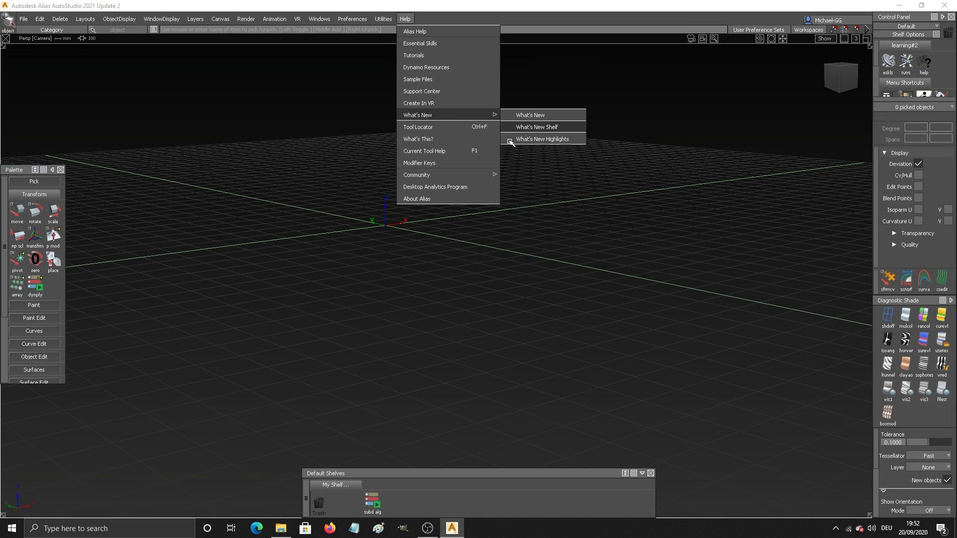
pyautogui.click(530, 129)
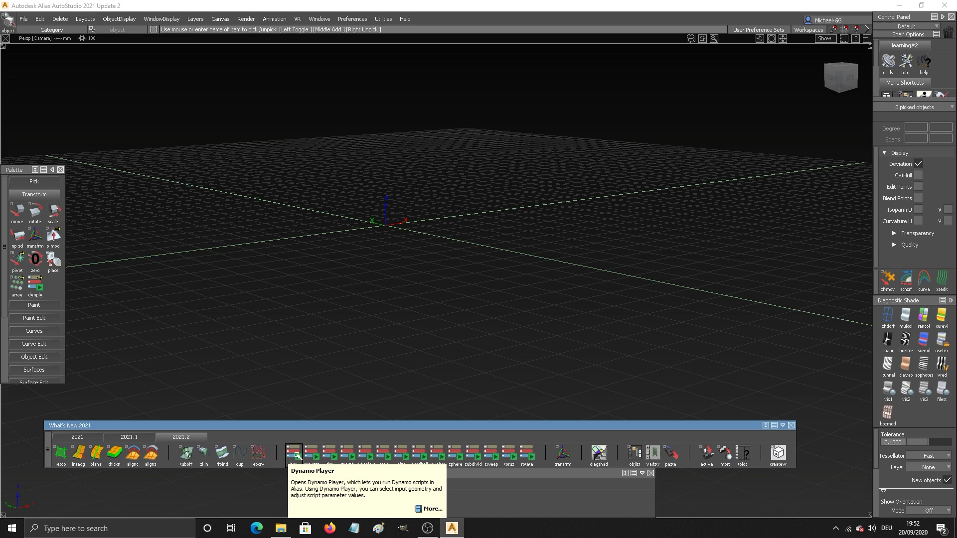
# Step: Preview the options of the Nurbs-Hexagon-Pattern and Export-to-tsm scripts from the 2021.2 shelf, exiting each one
pyautogui.click(295, 454)
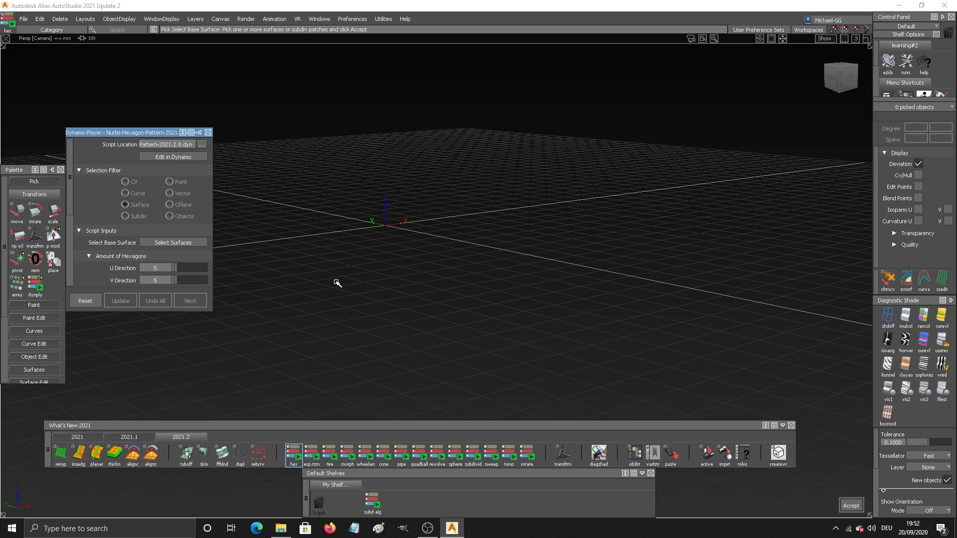
pyautogui.moveTo(336, 282)
pyautogui.keyDown('ctrl'); pyautogui.keyDown('shift'); pyautogui.mouseDown()
pyautogui.moveTo(336, 259)
pyautogui.moveTo(333, 287)
pyautogui.mouseUp(); pyautogui.keyUp('shift'); pyautogui.keyUp('ctrl')
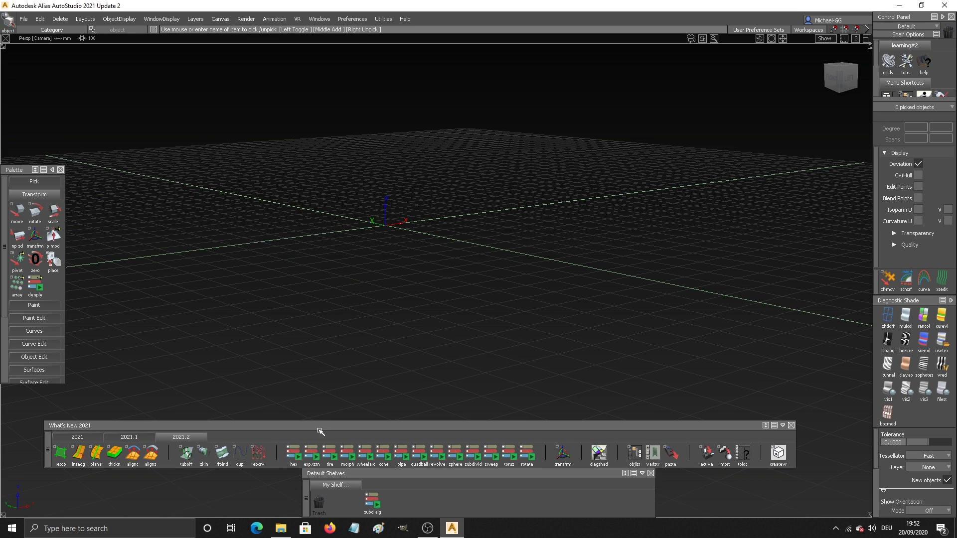
pyautogui.click(311, 454)
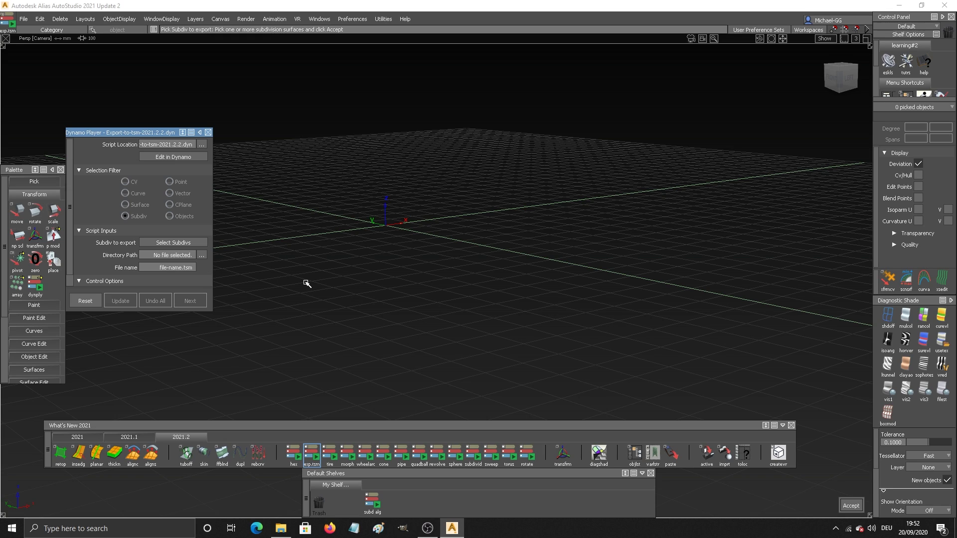
pyautogui.moveTo(317, 285)
pyautogui.keyDown('ctrl'); pyautogui.keyDown('shift'); pyautogui.mouseDown()
pyautogui.moveTo(316, 223)
pyautogui.moveTo(319, 250)
pyautogui.mouseUp(); pyautogui.keyUp('shift'); pyautogui.keyUp('ctrl')
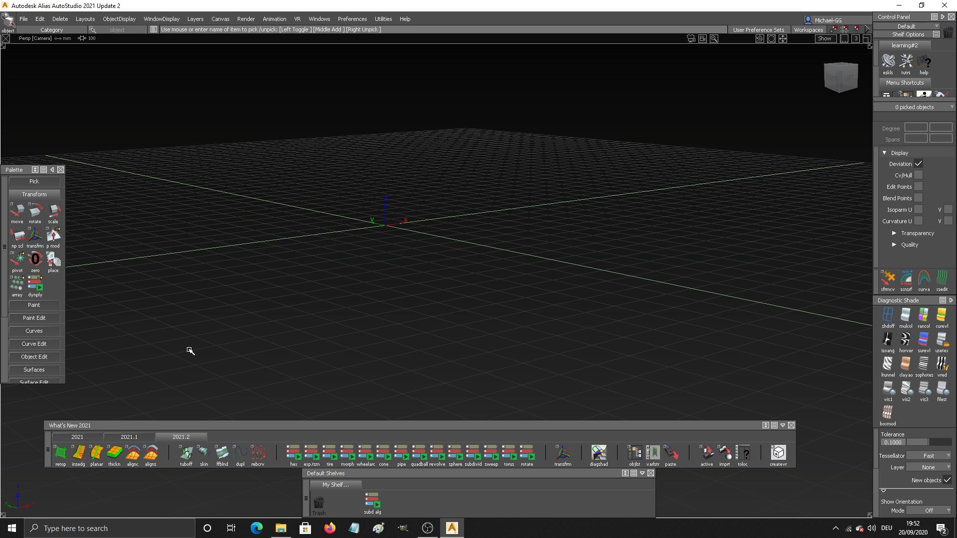
# Step: Place a construction point on the grid in front of the origin
pyautogui.click(41, 196)
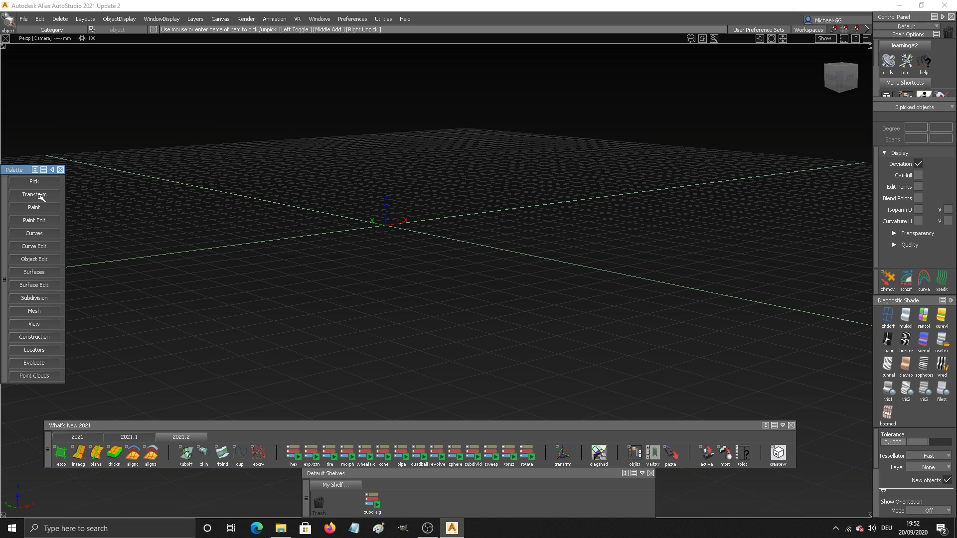
pyautogui.click(50, 337)
pyautogui.click(17, 333)
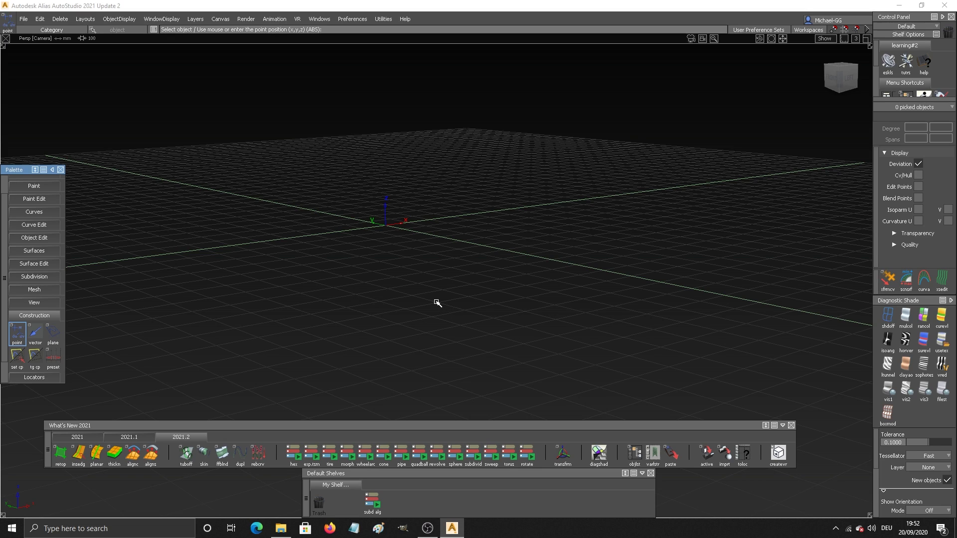
pyautogui.click(412, 296)
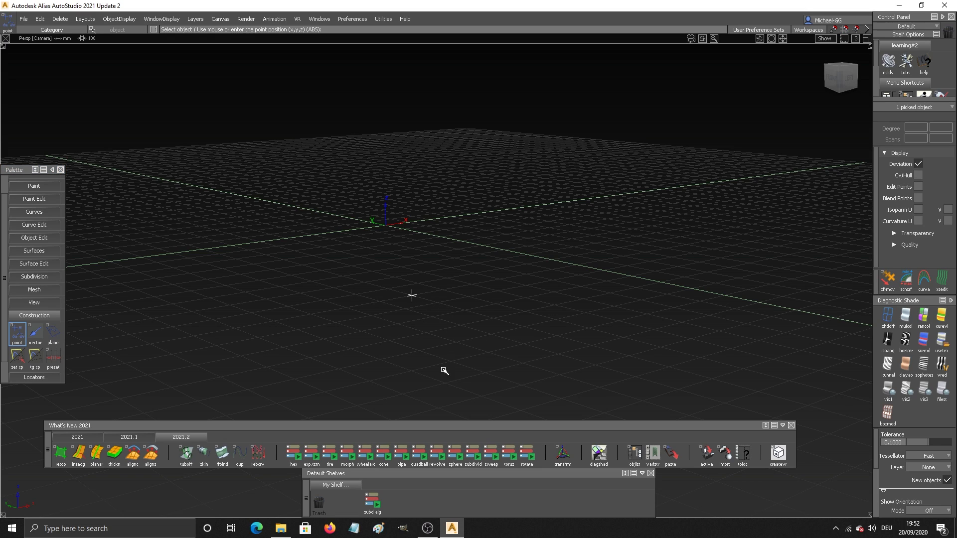
# Step: Run the Nurbs-Tire script from the What's New shelf with the construction point as the tire's center
pyautogui.click(326, 451)
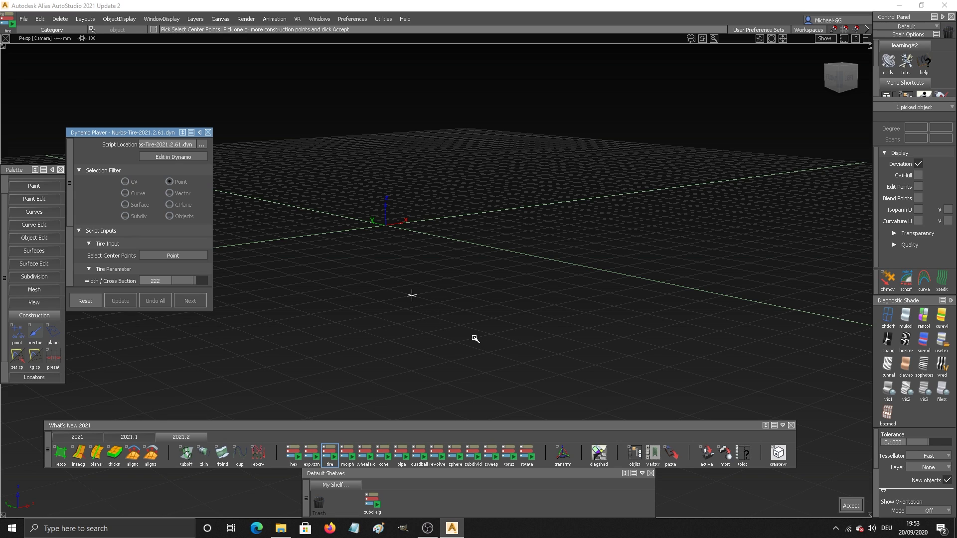
pyautogui.press('space')
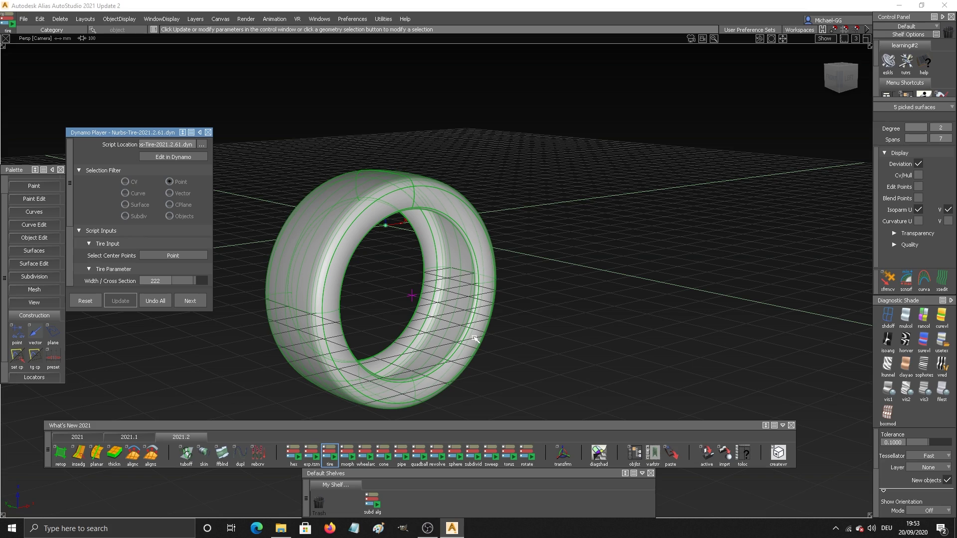
pyautogui.keyDown('alt'); pyautogui.keyDown('shift'); pyautogui.moveTo(389, 316); pyautogui.dragTo(474, 316); pyautogui.keyUp('shift'); pyautogui.keyUp('alt')
# Step: Set the tire's cross-section width to 239, its proportion to 57 % and the rim size to 23 inches
pyautogui.scroll(-5, 122, 216)
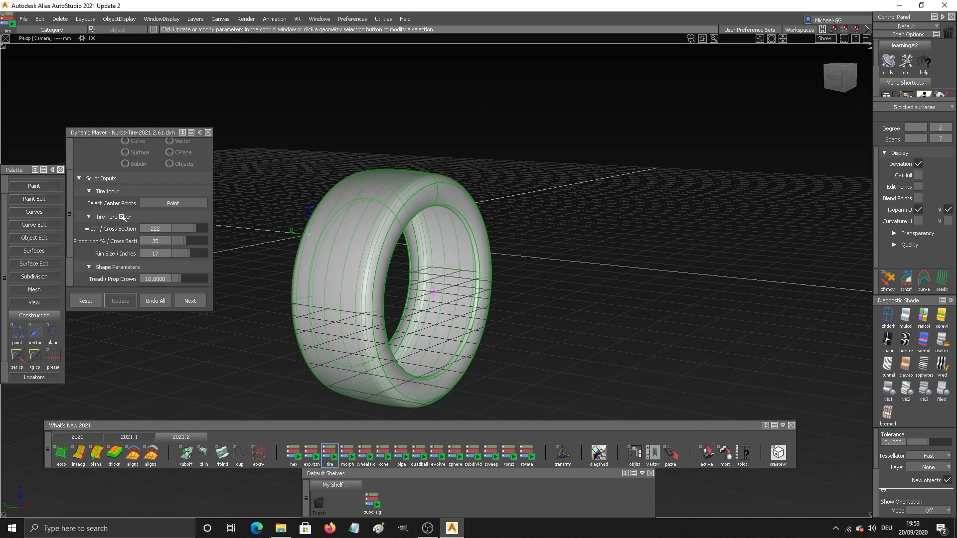
pyautogui.moveTo(172, 227); pyautogui.dragTo(198, 231)
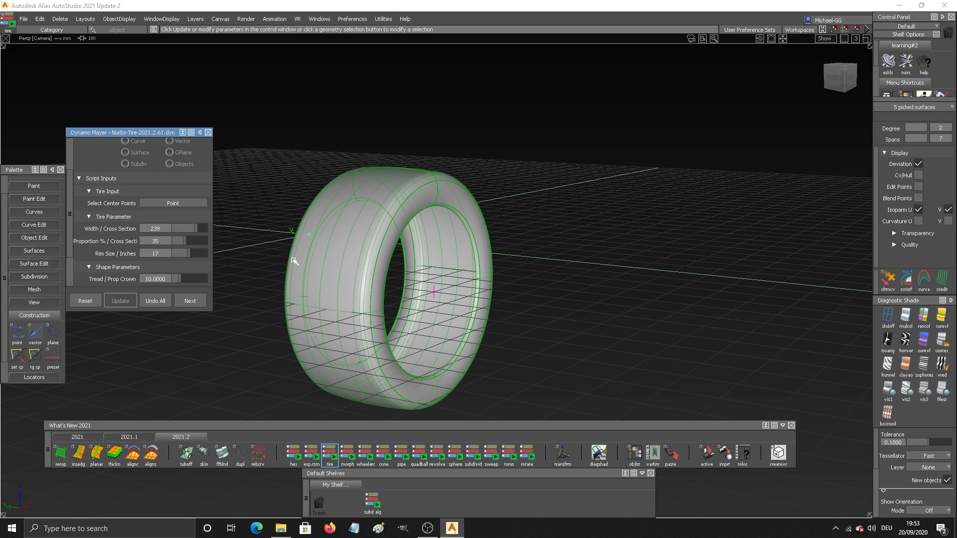
pyautogui.moveTo(190, 243); pyautogui.dragTo(198, 243)
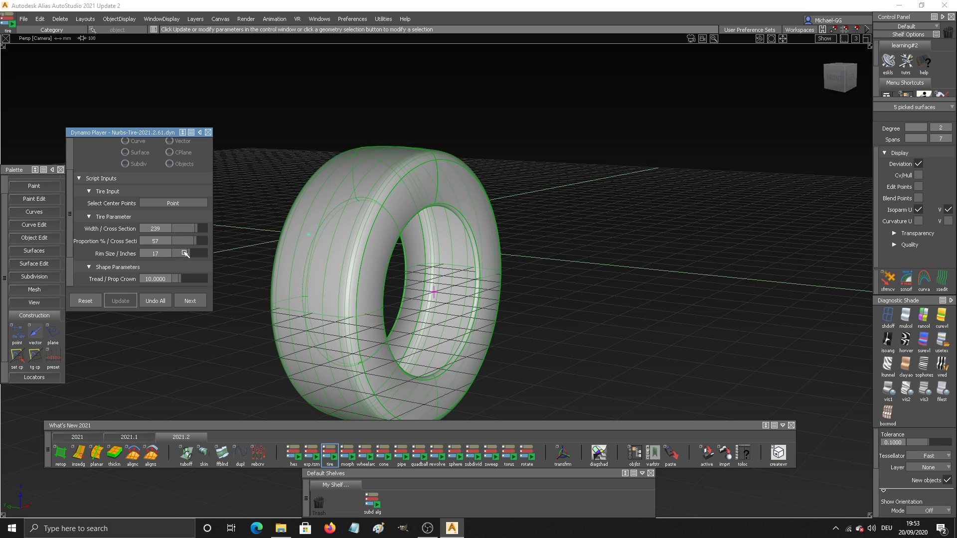
pyautogui.moveTo(188, 255); pyautogui.dragTo(198, 255)
# Step: Set the tire's tread crown to 7 and inspect the changed shape
pyautogui.scroll(-2, 169, 272)
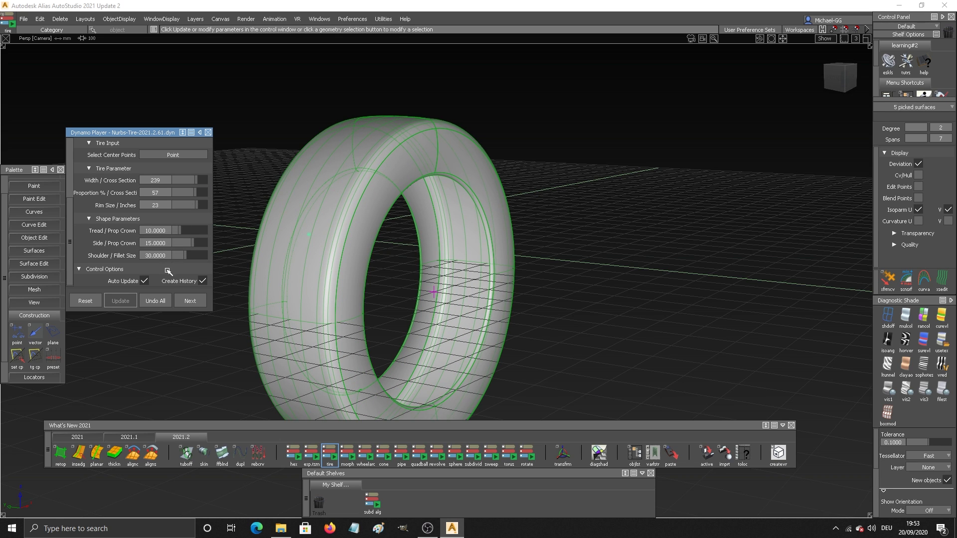
pyautogui.keyDown('alt'); pyautogui.keyDown('shift'); pyautogui.moveTo(324, 223); pyautogui.dragTo(400, 229); pyautogui.keyUp('shift'); pyautogui.keyUp('alt')
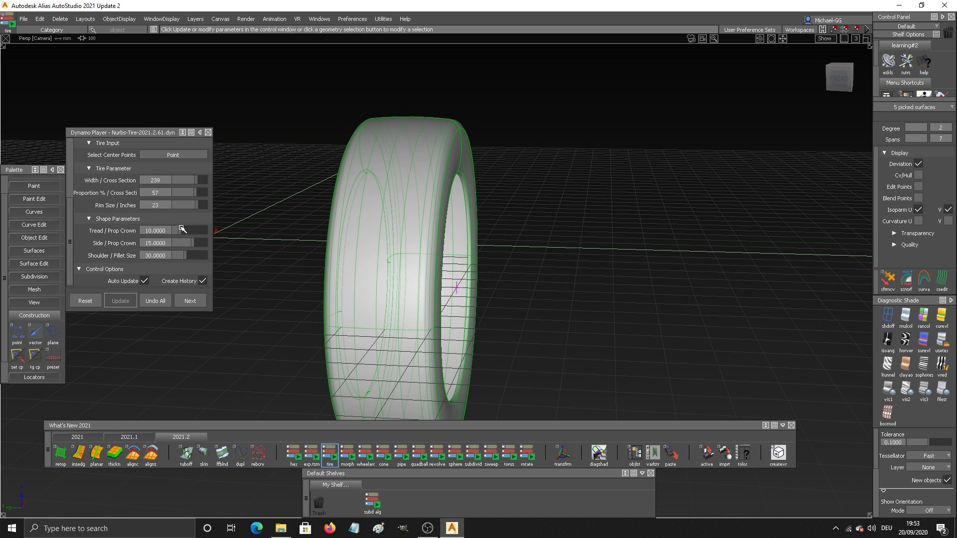
pyautogui.moveTo(183, 231)
pyautogui.mouseDown()
pyautogui.moveTo(199, 230)
pyautogui.moveTo(177, 231)
pyautogui.mouseUp()
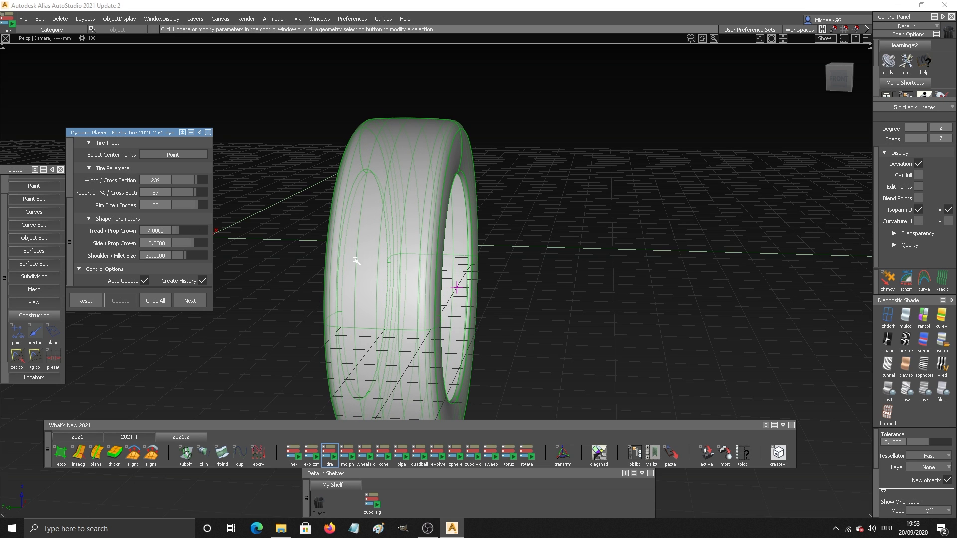
pyautogui.keyDown('alt'); pyautogui.keyDown('shift'); pyautogui.moveTo(359, 260); pyautogui.dragTo(465, 253); pyautogui.keyUp('shift'); pyautogui.keyUp('alt')
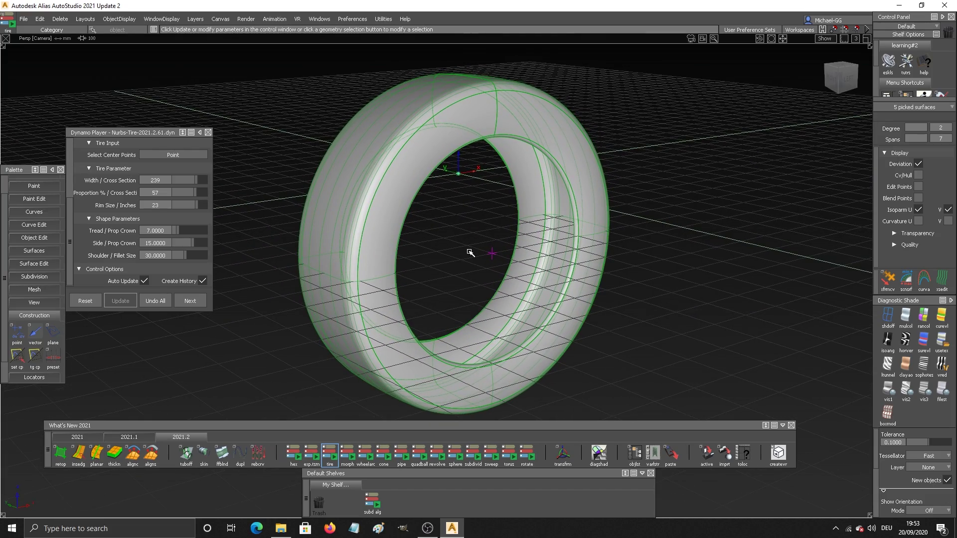
# Step: Inspect the tire, exit the tire script, and select the whole tire model
pyautogui.keyDown('alt'); pyautogui.keyDown('shift'); pyautogui.moveTo(470, 252); pyautogui.dragTo(421, 250, button='middle'); pyautogui.keyUp('shift'); pyautogui.keyUp('alt')
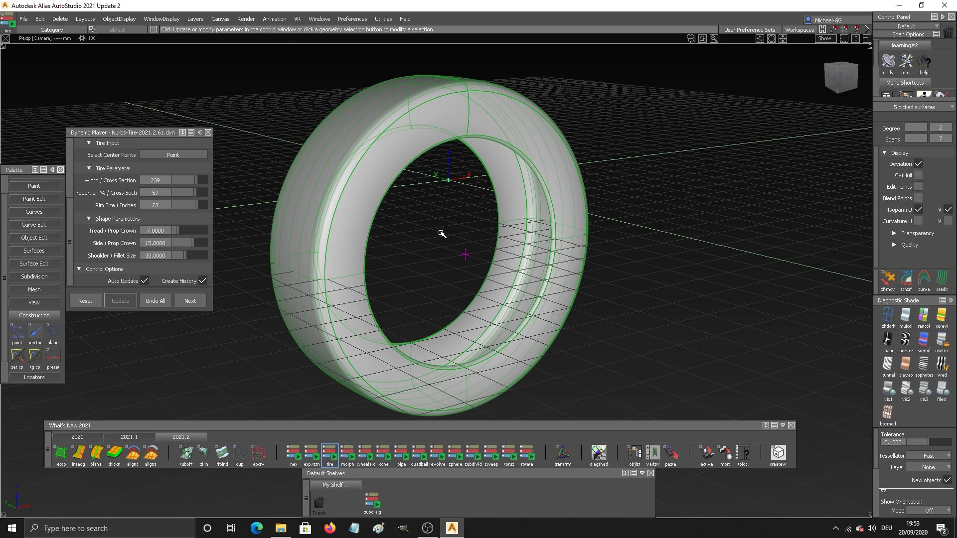
pyautogui.moveTo(422, 234)
pyautogui.keyDown('alt'); pyautogui.keyDown('shift'); pyautogui.mouseDown()
pyautogui.moveTo(456, 238)
pyautogui.moveTo(432, 239)
pyautogui.mouseUp(); pyautogui.keyUp('shift'); pyautogui.keyUp('alt')
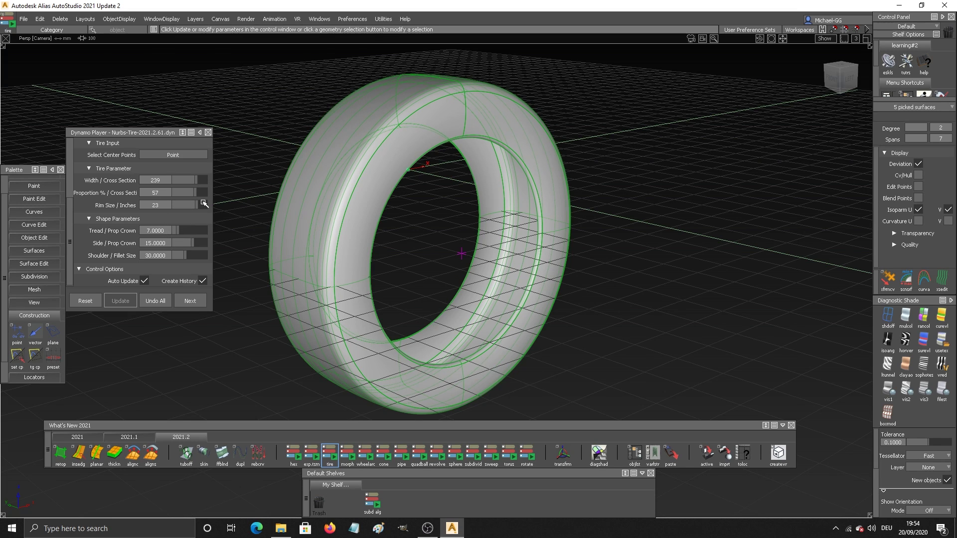
pyautogui.moveTo(367, 243)
pyautogui.keyDown('alt'); pyautogui.keyDown('shift'); pyautogui.mouseDown()
pyautogui.moveTo(432, 231)
pyautogui.moveTo(403, 214)
pyautogui.moveTo(422, 187)
pyautogui.mouseUp(); pyautogui.keyUp('shift'); pyautogui.keyUp('alt')
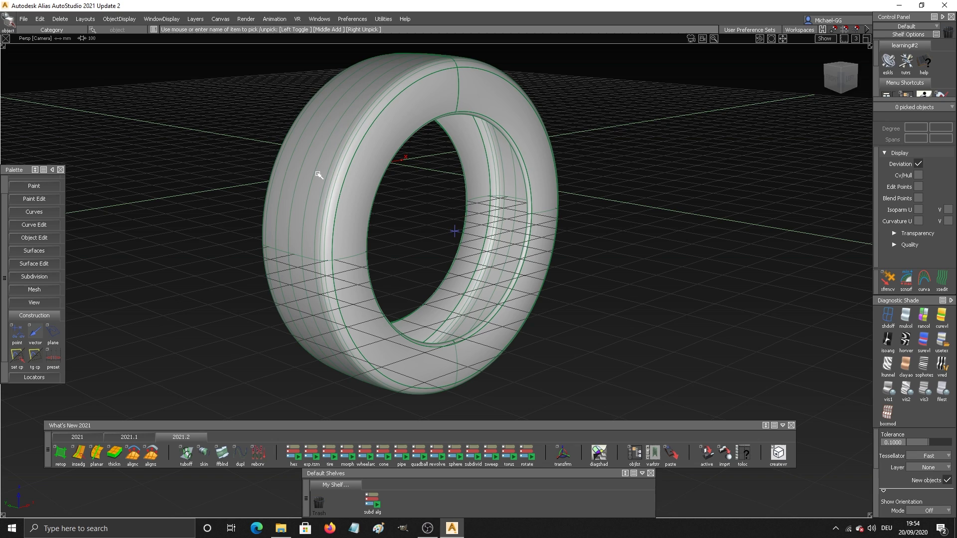
pyautogui.moveTo(290, 123); pyautogui.dragTo(528, 304)
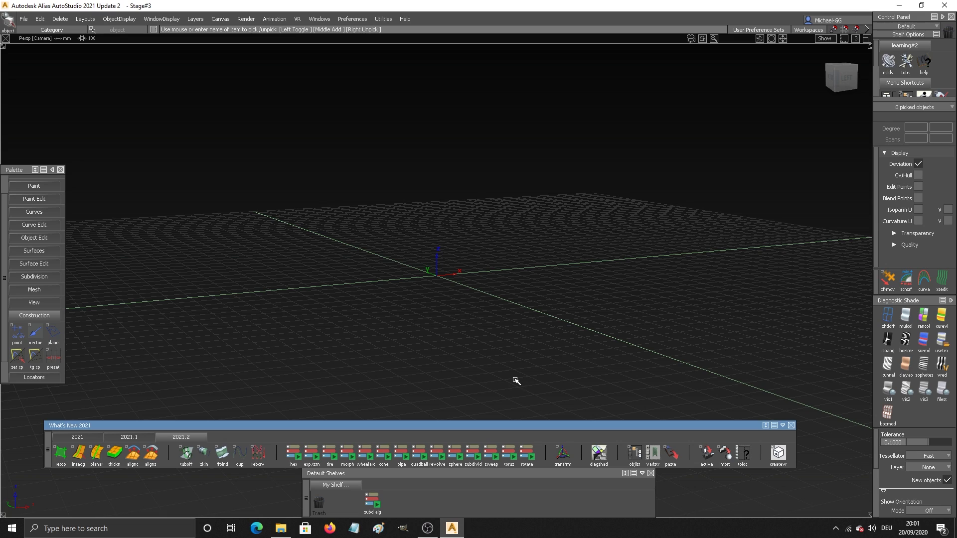
# Step: Build wheel arches with the Subdiv-Wheel-Arch script, setting the track width to 1924
pyautogui.click(369, 452)
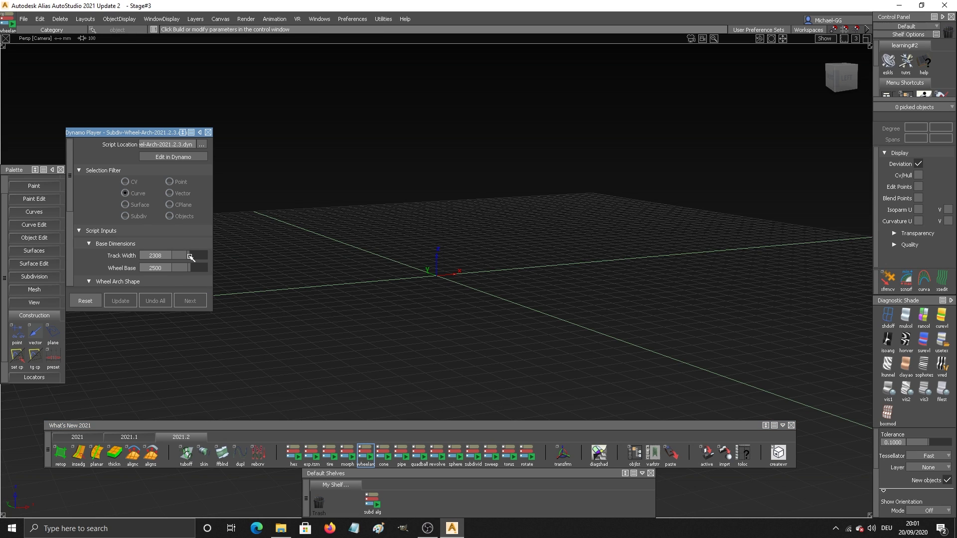
pyautogui.moveTo(190, 258); pyautogui.dragTo(186, 257)
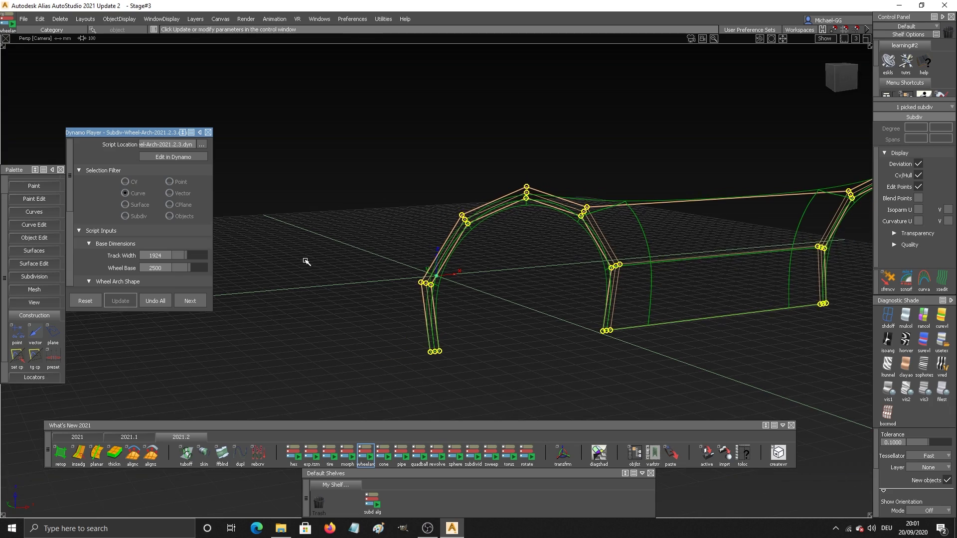
# Step: Set the wheel arches' track width to 2078 and wheel base to 2588
pyautogui.scroll(-3, 312, 265)
pyautogui.keyDown('alt'); pyautogui.keyDown('shift'); pyautogui.click(638, 273); pyautogui.keyUp('shift'); pyautogui.keyUp('alt')
pyautogui.moveTo(539, 280)
pyautogui.keyDown('alt'); pyautogui.keyDown('shift'); pyautogui.mouseDown(button='right')
pyautogui.moveTo(536, 289)
pyautogui.moveTo(554, 291)
pyautogui.mouseUp(button='right'); pyautogui.keyUp('shift'); pyautogui.keyUp('alt')
pyautogui.keyDown('alt'); pyautogui.keyDown('shift'); pyautogui.moveTo(554, 290); pyautogui.dragTo(402, 278, button='middle'); pyautogui.keyUp('shift'); pyautogui.keyUp('alt')
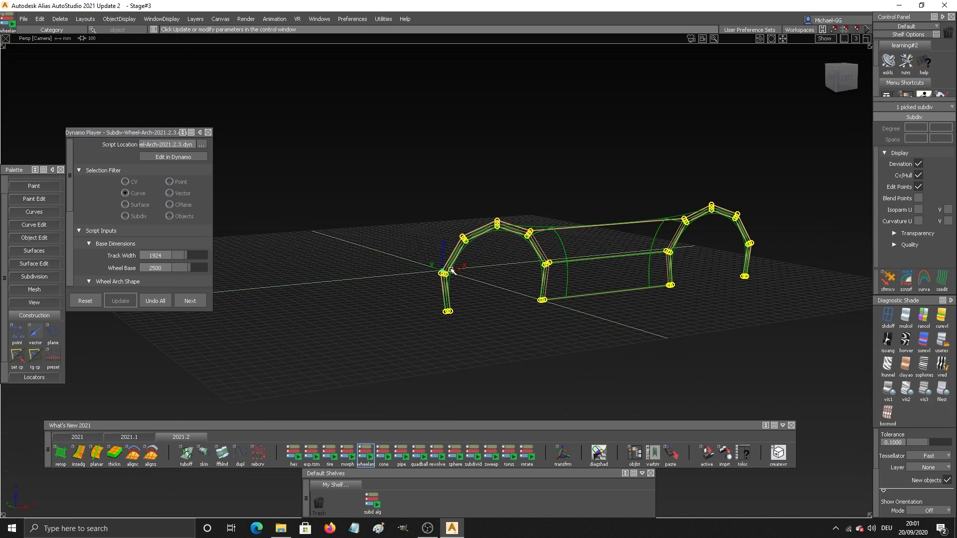
pyautogui.keyDown('alt'); pyautogui.keyDown('shift'); pyautogui.moveTo(544, 275); pyautogui.dragTo(425, 270, button='middle'); pyautogui.keyUp('shift'); pyautogui.keyUp('alt')
pyautogui.scroll(6, 481, 273)
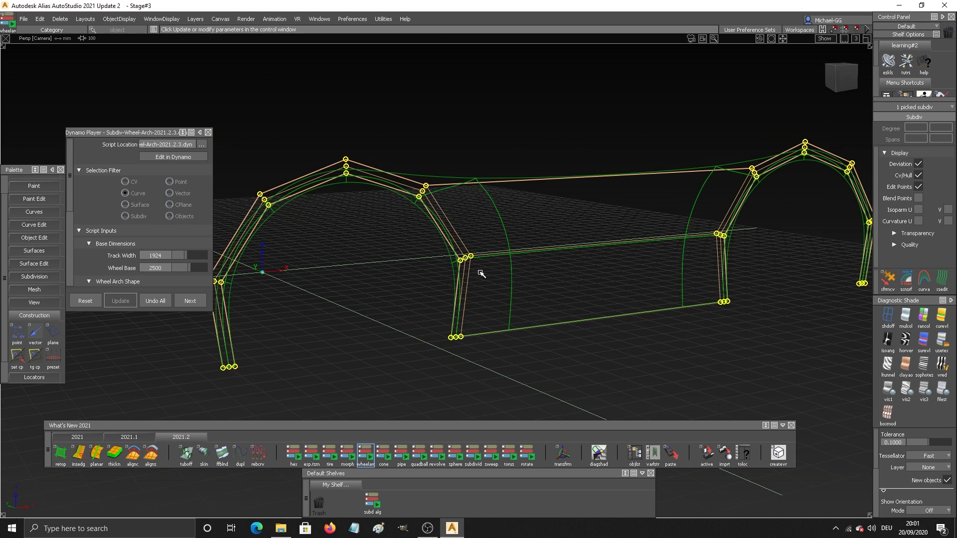
pyautogui.scroll(-3, 481, 273)
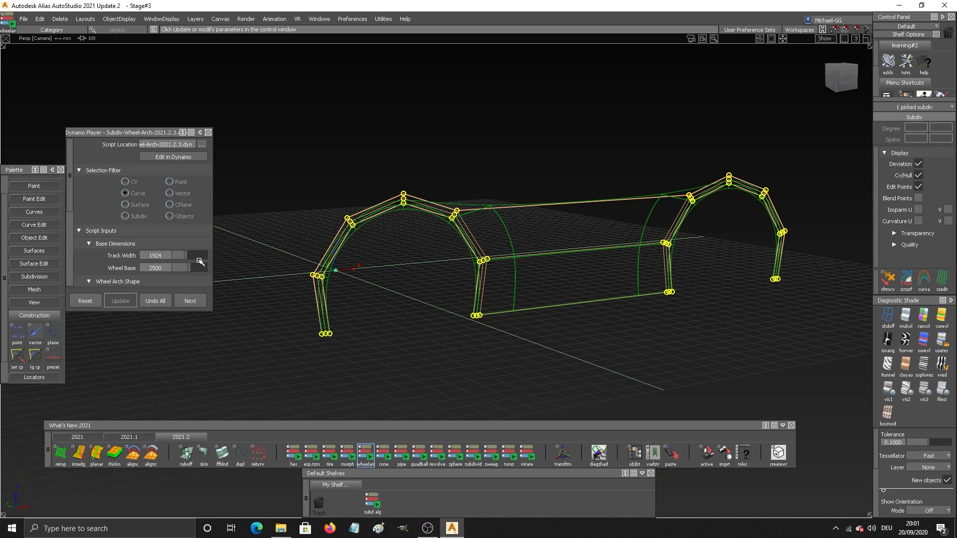
pyautogui.scroll(-1, 196, 255)
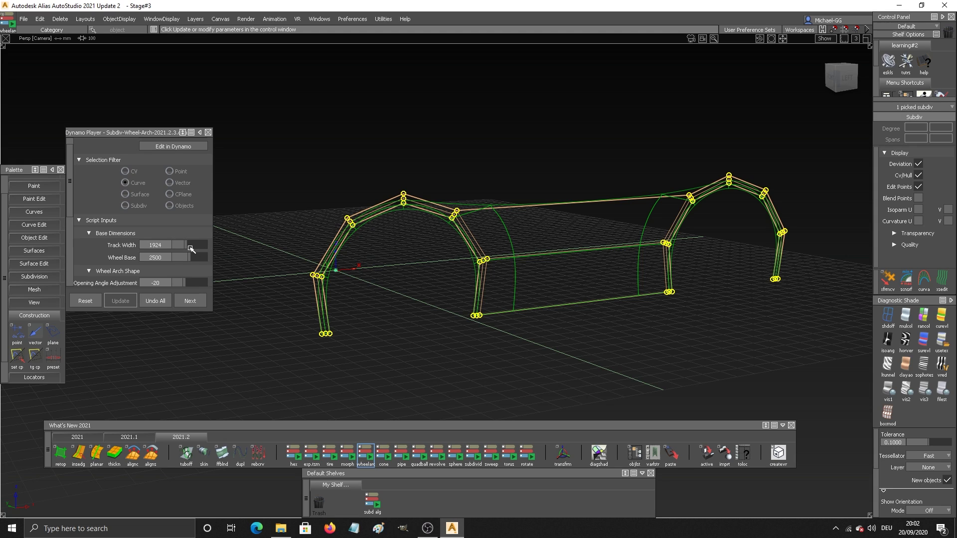
pyautogui.click(191, 249)
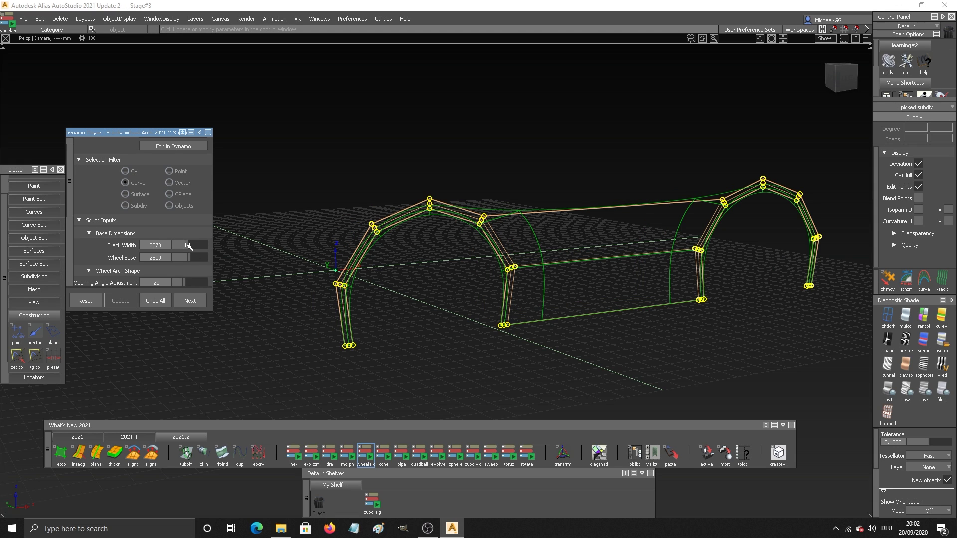
pyautogui.click(194, 259)
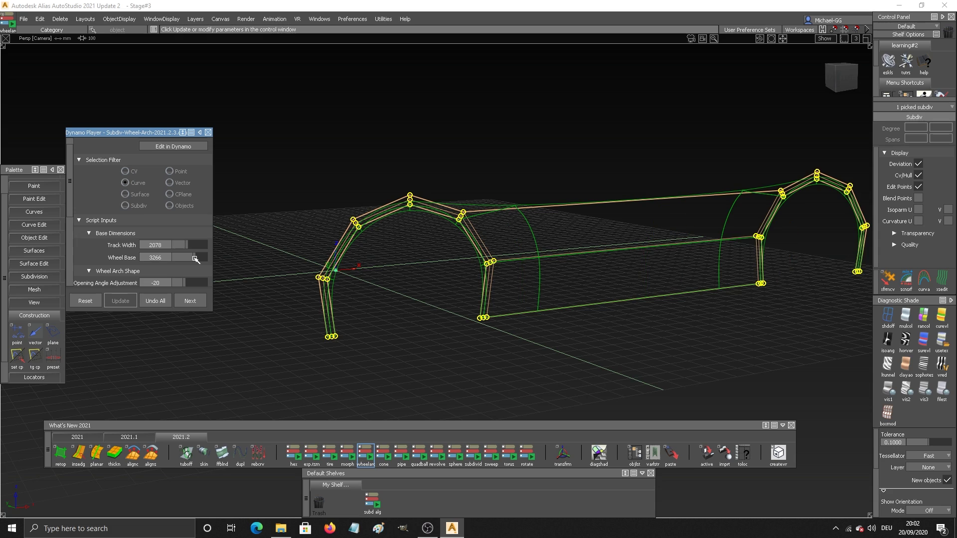
pyautogui.click(190, 258)
# Step: Set the wheel arches' opening angle adjustment to -27
pyautogui.scroll(-3, 180, 274)
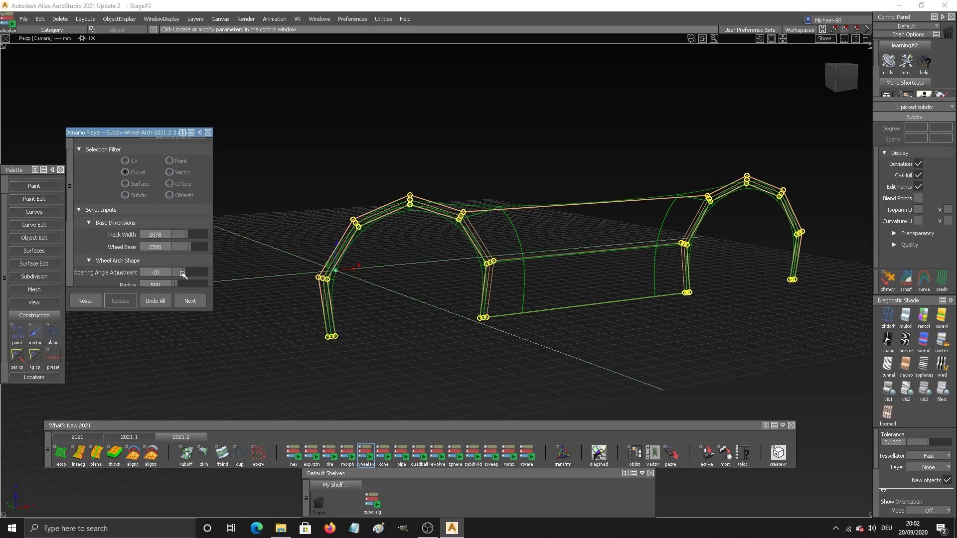
pyautogui.click(190, 230)
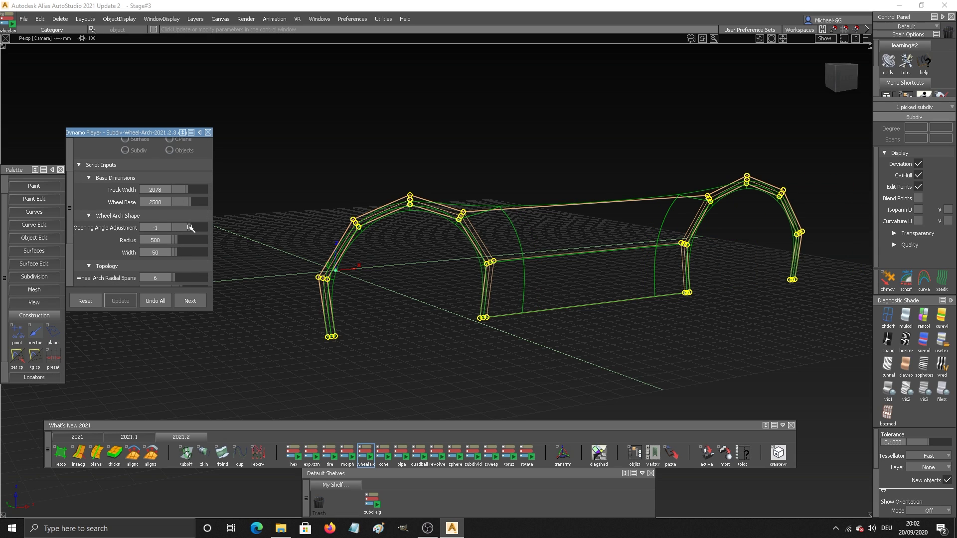
pyautogui.click(183, 228)
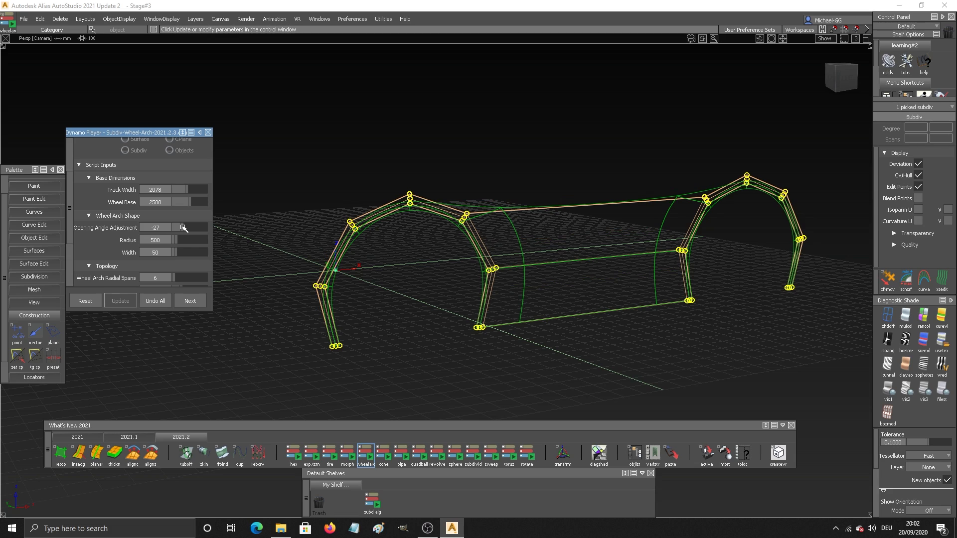
# Step: Set the arch topology to 8 radial spans and 3 spans front to back
pyautogui.scroll(-2, 202, 257)
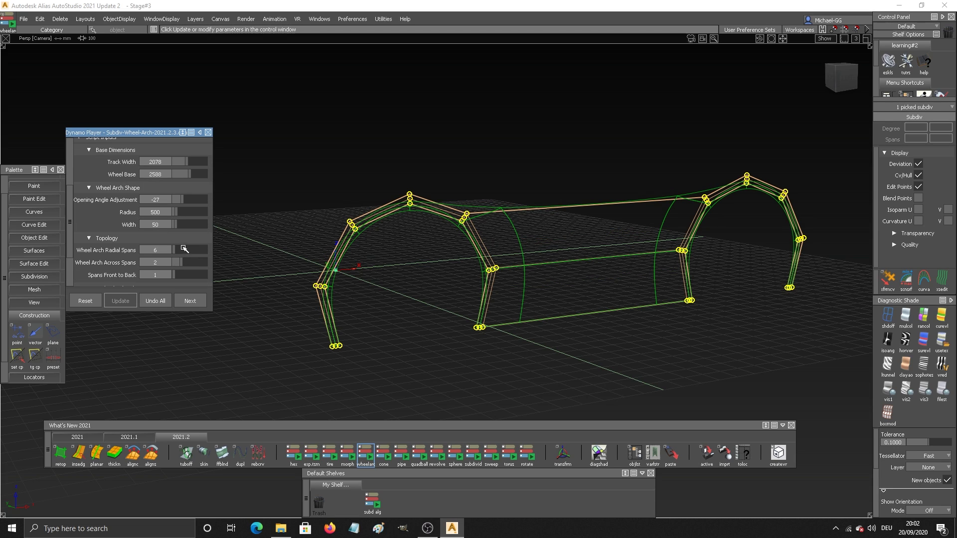
pyautogui.click(179, 251)
pyautogui.scroll(-1, 149, 266)
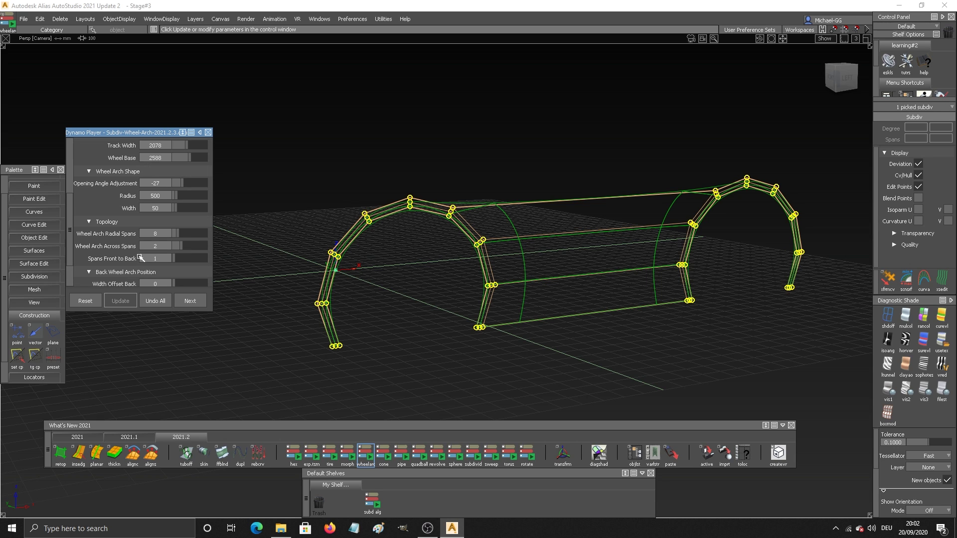
pyautogui.click(180, 260)
# Step: Exit the wheel-arch script, copy and paste the picked arch model, and move the duplicate straight up above the original
pyautogui.keyDown('alt'); pyautogui.keyDown('shift'); pyautogui.moveTo(465, 324); pyautogui.dragTo(568, 308); pyautogui.keyUp('shift'); pyautogui.keyUp('alt')
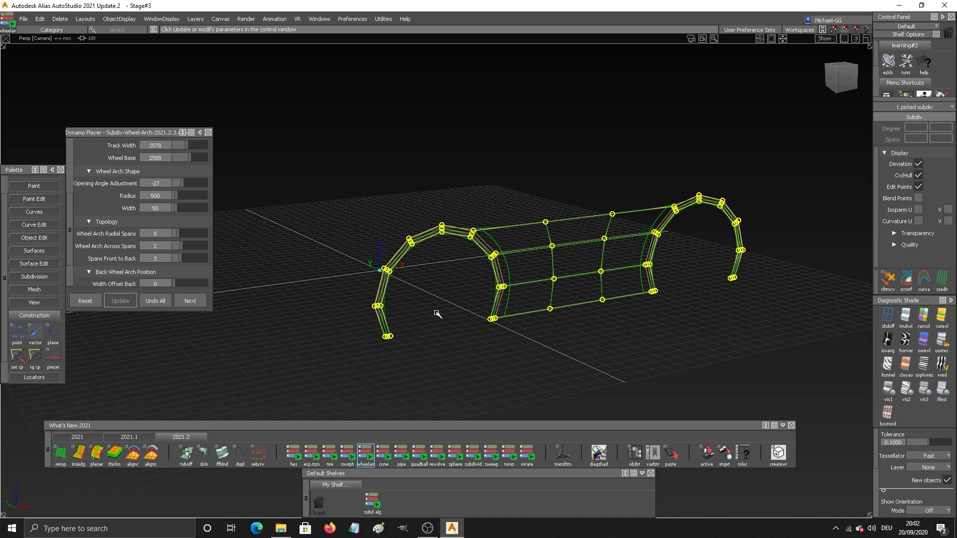
pyautogui.keyDown('alt'); pyautogui.keyDown('shift'); pyautogui.moveTo(432, 300); pyautogui.dragTo(403, 300, button='middle'); pyautogui.keyUp('shift'); pyautogui.keyUp('alt')
pyautogui.keyDown('alt'); pyautogui.keyDown('shift'); pyautogui.moveTo(416, 303); pyautogui.dragTo(427, 302); pyautogui.keyUp('shift'); pyautogui.keyUp('alt')
pyautogui.keyDown('alt'); pyautogui.keyDown('shift'); pyautogui.moveTo(427, 302); pyautogui.dragTo(462, 295, button='right'); pyautogui.keyUp('shift'); pyautogui.keyUp('alt')
pyautogui.keyDown('alt'); pyautogui.keyDown('shift'); pyautogui.moveTo(451, 294); pyautogui.dragTo(436, 293, button='middle'); pyautogui.keyUp('shift'); pyautogui.keyUp('alt')
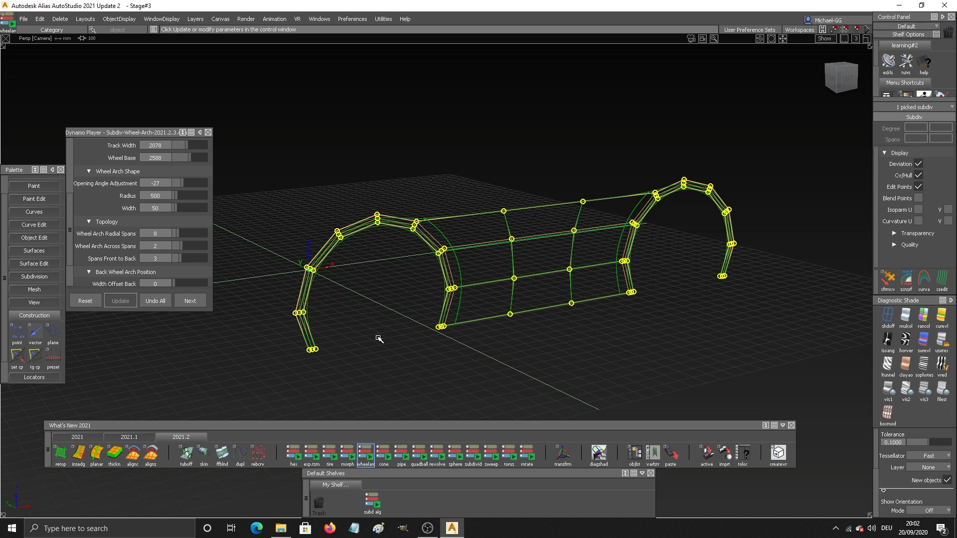
pyautogui.click(378, 270)
pyautogui.keyDown('ctrl'); pyautogui.keyDown('shift'); pyautogui.moveTo(378, 270); pyautogui.dragTo(381, 303); pyautogui.keyUp('shift'); pyautogui.keyUp('ctrl')
pyautogui.click(472, 276)
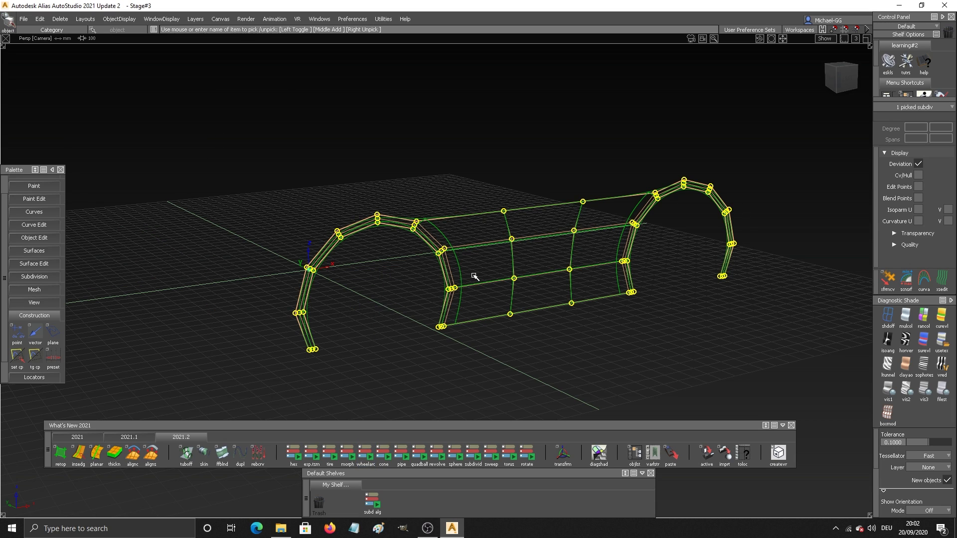
pyautogui.hotkey('ctrl', 'c')
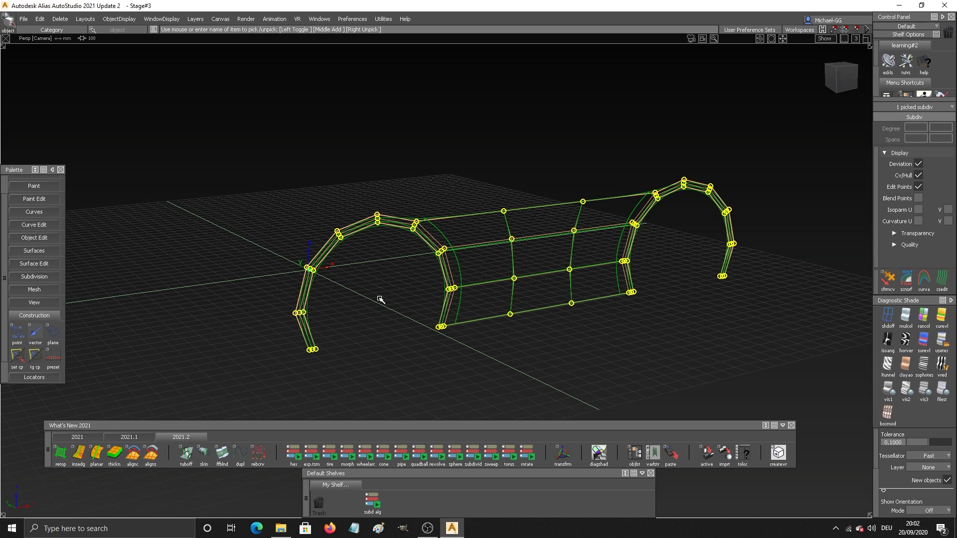
pyautogui.hotkey('ctrl', 'v')
pyautogui.keyDown('ctrl'); pyautogui.keyDown('shift'); pyautogui.moveTo(400, 299); pyautogui.dragTo(402, 275, button='middle'); pyautogui.keyUp('shift'); pyautogui.keyUp('ctrl')
pyautogui.moveTo(393, 301); pyautogui.dragTo(401, 201, button='right')
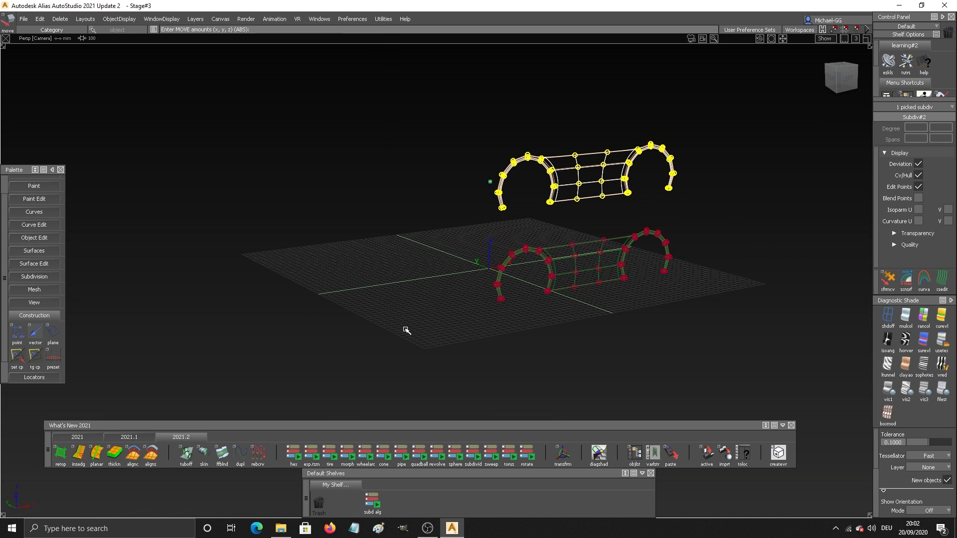
# Step: Reopen the original lower wheel arches' construction history with Query Edit and set their wheel base to 1758
pyautogui.keyDown('ctrl'); pyautogui.keyDown('shift'); pyautogui.moveTo(404, 328); pyautogui.dragTo(420, 281); pyautogui.keyUp('shift'); pyautogui.keyUp('ctrl')
pyautogui.keyDown('ctrl'); pyautogui.keyDown('shift'); pyautogui.moveTo(418, 281); pyautogui.dragTo(409, 281, button='middle'); pyautogui.keyUp('shift'); pyautogui.keyUp('ctrl')
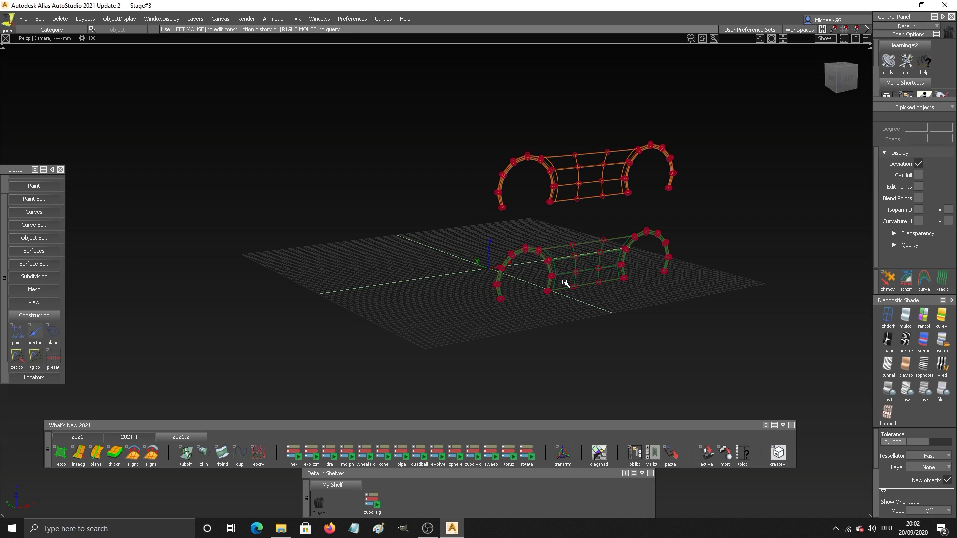
pyautogui.click(564, 282)
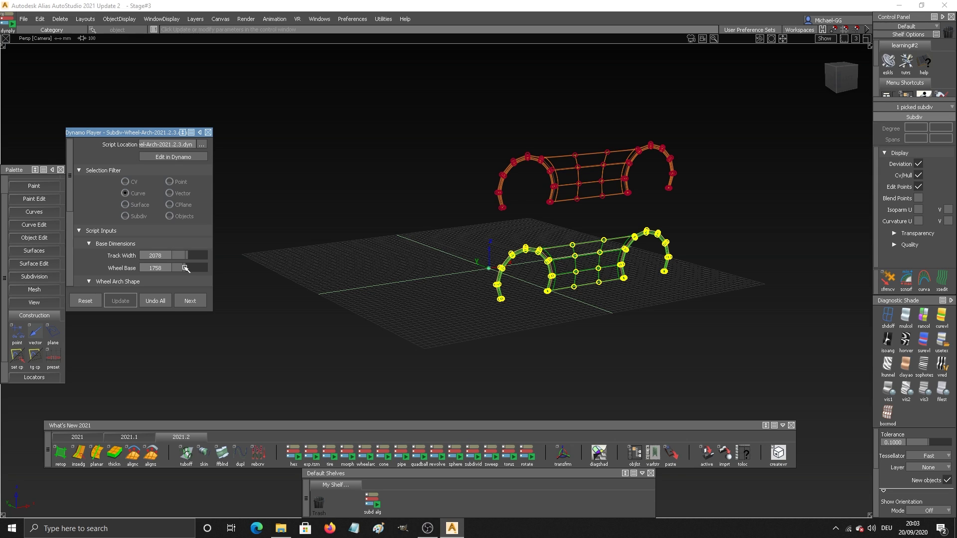
pyautogui.click(185, 267)
# Step: Set the lower wheel arches' radius to 269
pyautogui.scroll(-1, 184, 272)
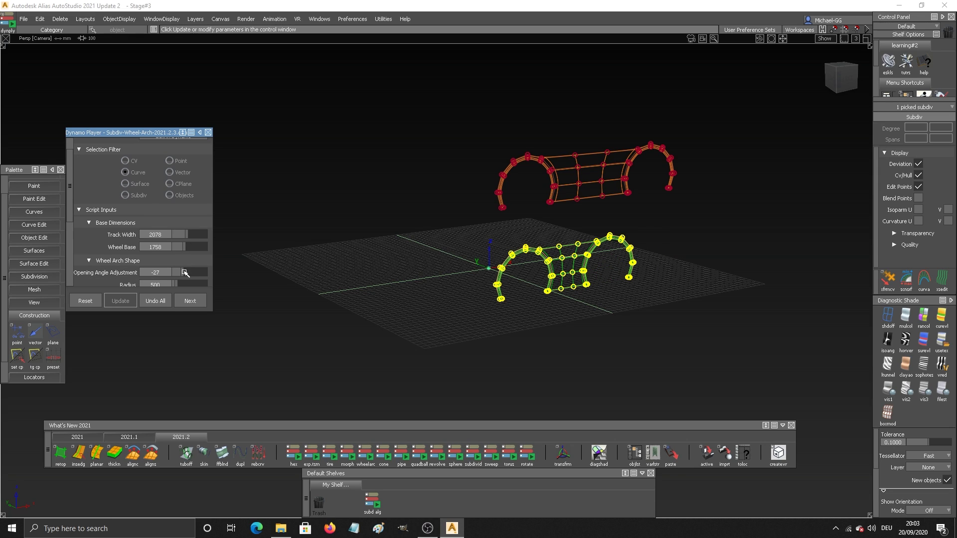
pyautogui.scroll(-1, 184, 273)
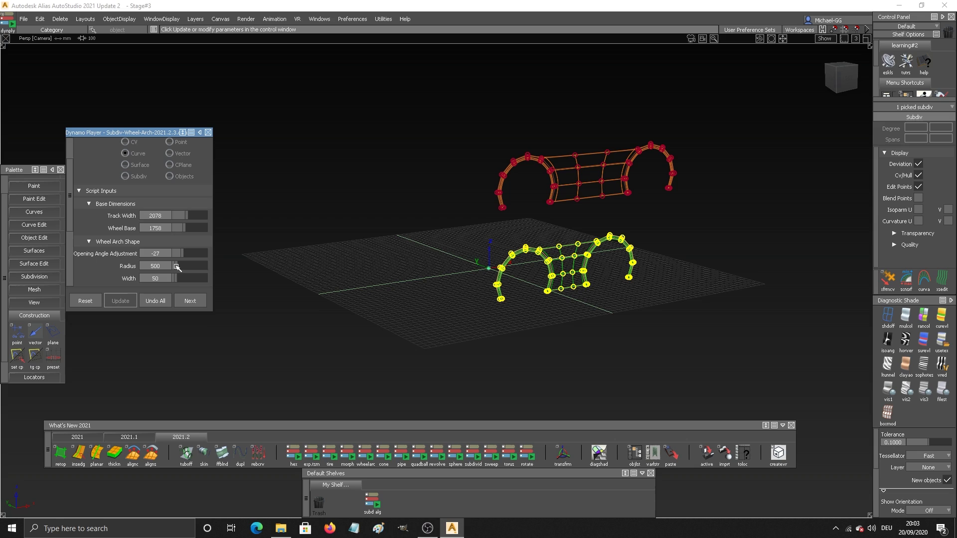
pyautogui.click(179, 267)
pyautogui.moveTo(178, 267); pyautogui.dragTo(177, 266)
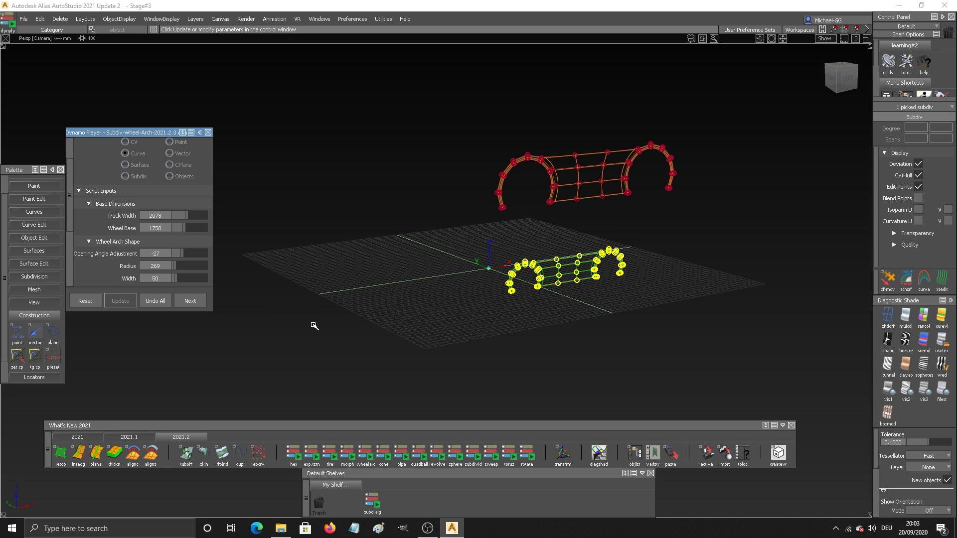
# Step: Run the Subdiv-Morph-between-2-Objects script with the upper arches as Subdiv 1 and the lower arches as Subdiv 2
pyautogui.moveTo(387, 350)
pyautogui.keyDown('ctrl'); pyautogui.keyDown('shift'); pyautogui.mouseDown()
pyautogui.moveTo(397, 283)
pyautogui.moveTo(405, 309)
pyautogui.moveTo(458, 287)
pyautogui.moveTo(396, 283)
pyautogui.mouseUp(); pyautogui.keyUp('shift'); pyautogui.keyUp('ctrl')
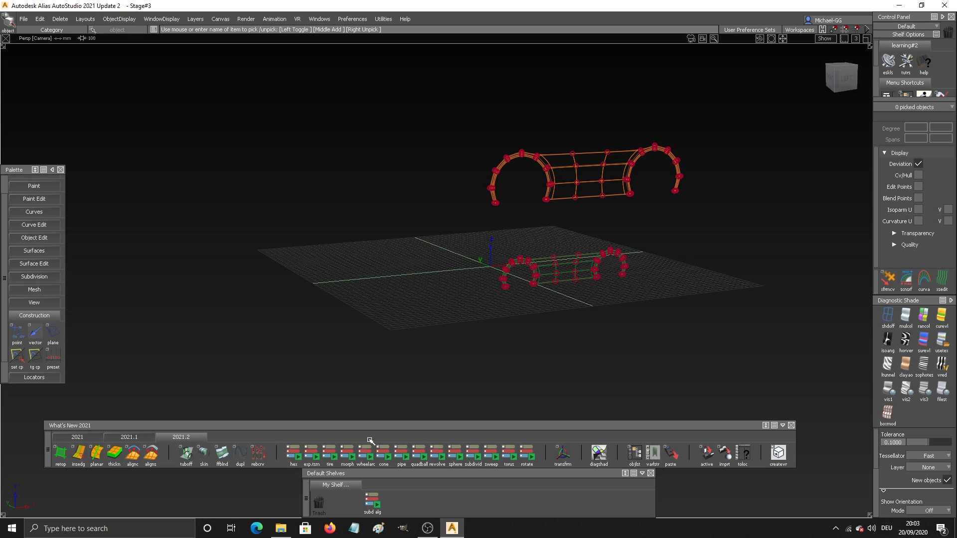
pyautogui.click(348, 454)
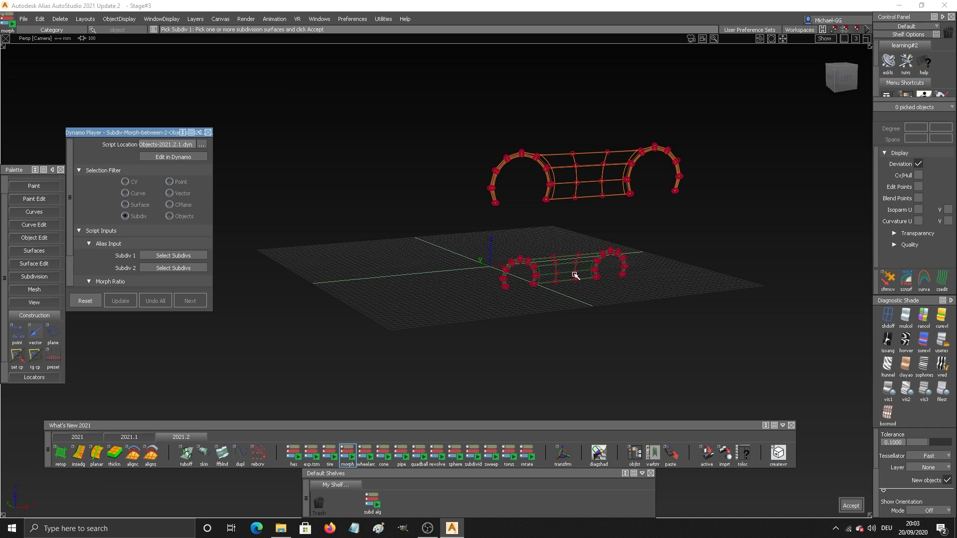
pyautogui.click(589, 174)
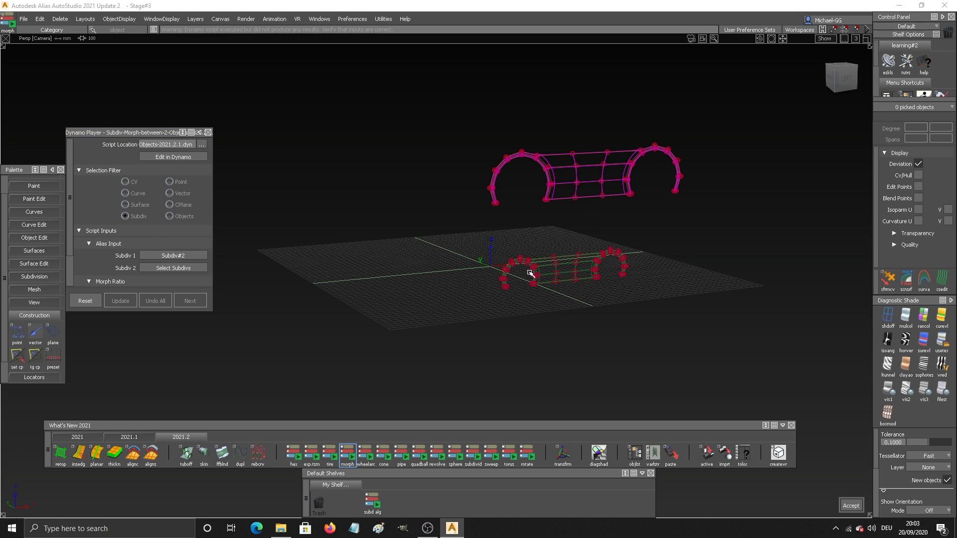
pyautogui.click(555, 273)
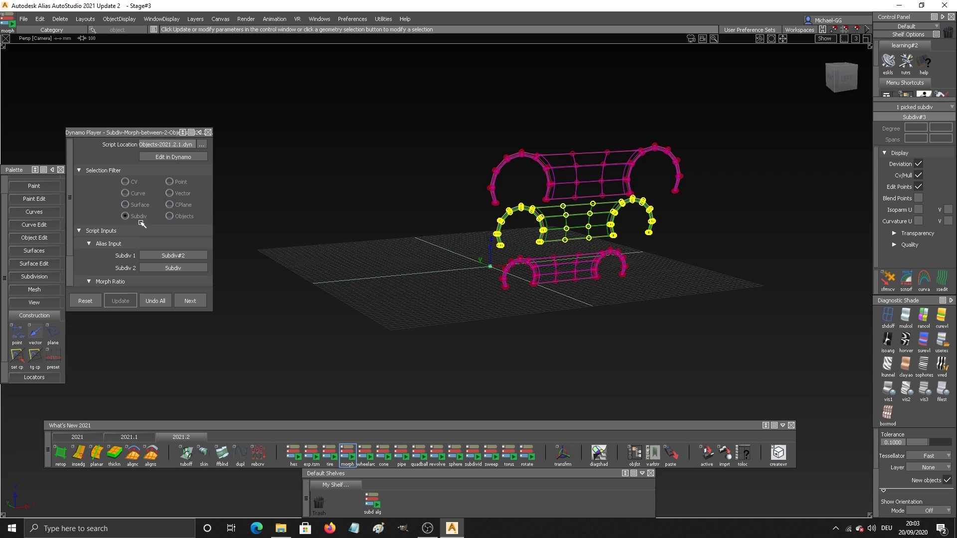
# Step: Vary the morph ratio between 0.55 and 0.85, finishing at about 0.7
pyautogui.scroll(-3, 143, 223)
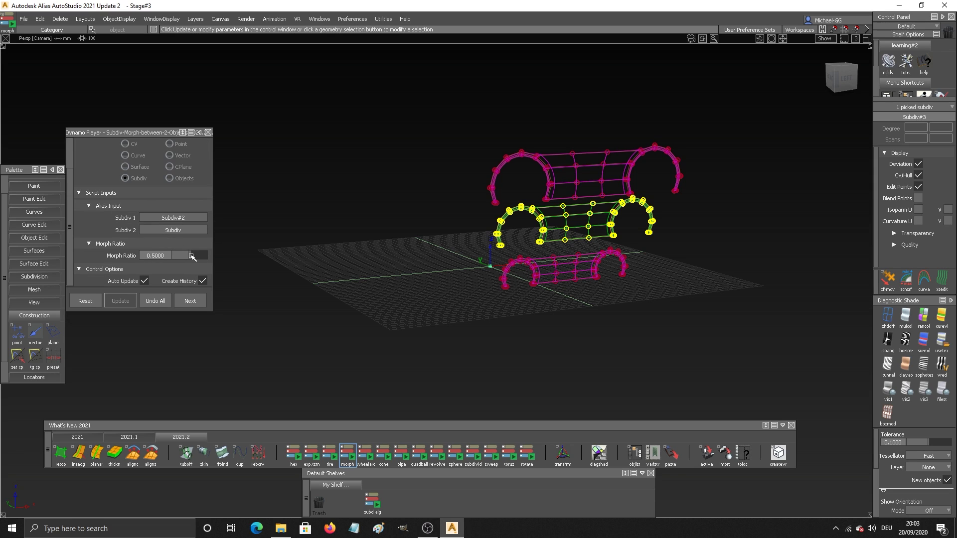
pyautogui.moveTo(191, 256)
pyautogui.mouseDown()
pyautogui.moveTo(176, 256)
pyautogui.moveTo(199, 257)
pyautogui.mouseUp()
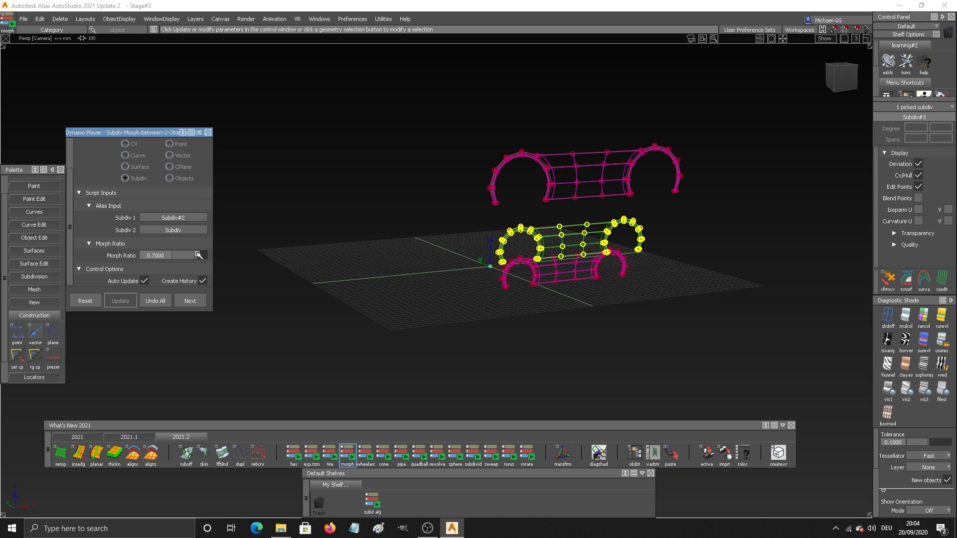
pyautogui.moveTo(198, 255); pyautogui.dragTo(202, 256)
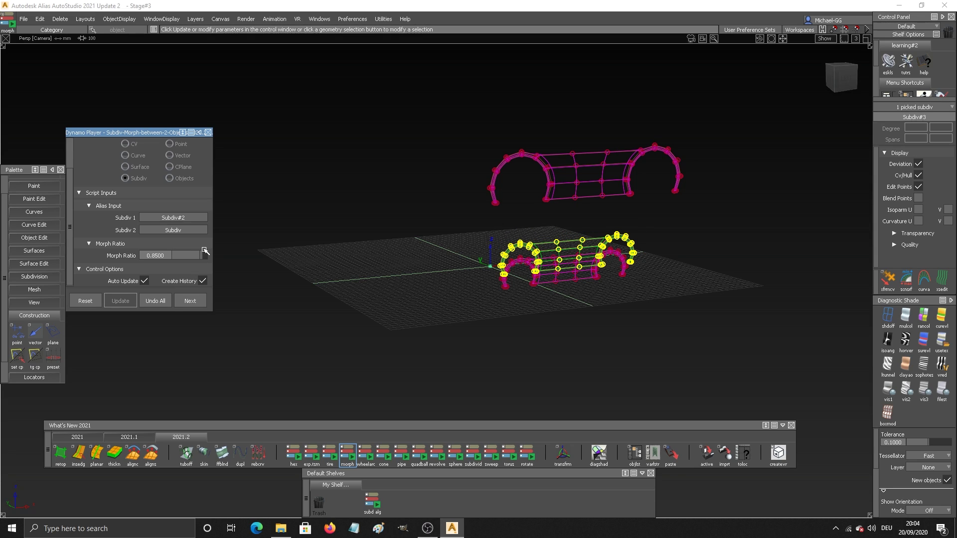
pyautogui.moveTo(205, 255)
pyautogui.mouseDown()
pyautogui.moveTo(178, 257)
pyautogui.moveTo(192, 256)
pyautogui.mouseUp()
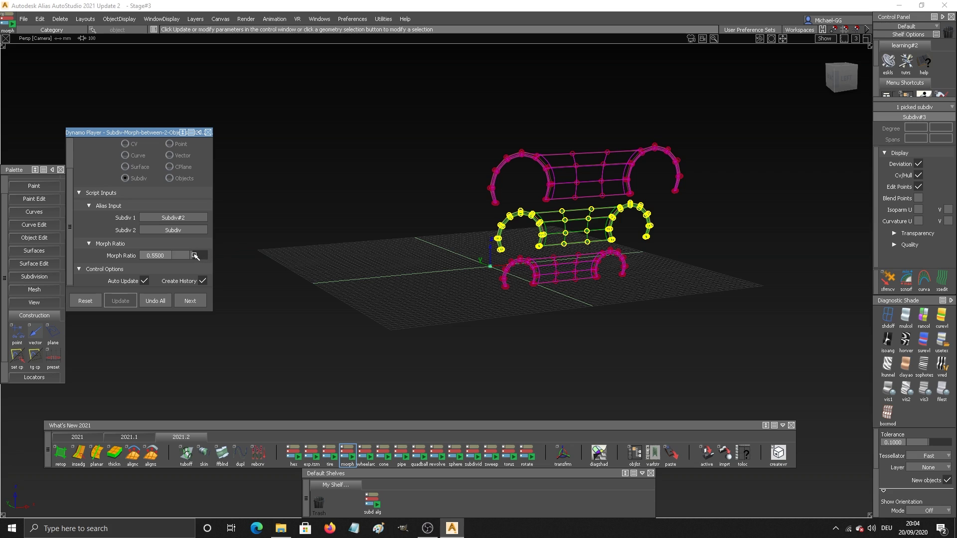
pyautogui.moveTo(195, 255); pyautogui.dragTo(197, 256)
# Step: Exit the morph script and box-select all three wheel-arch models
pyautogui.keyDown('ctrl'); pyautogui.keyDown('shift'); pyautogui.moveTo(378, 302); pyautogui.dragTo(386, 241); pyautogui.keyUp('shift'); pyautogui.keyUp('ctrl')
pyautogui.keyDown('ctrl'); pyautogui.keyDown('shift'); pyautogui.moveTo(386, 241); pyautogui.dragTo(405, 279); pyautogui.keyUp('shift'); pyautogui.keyUp('ctrl')
pyautogui.moveTo(498, 113); pyautogui.dragTo(605, 308)
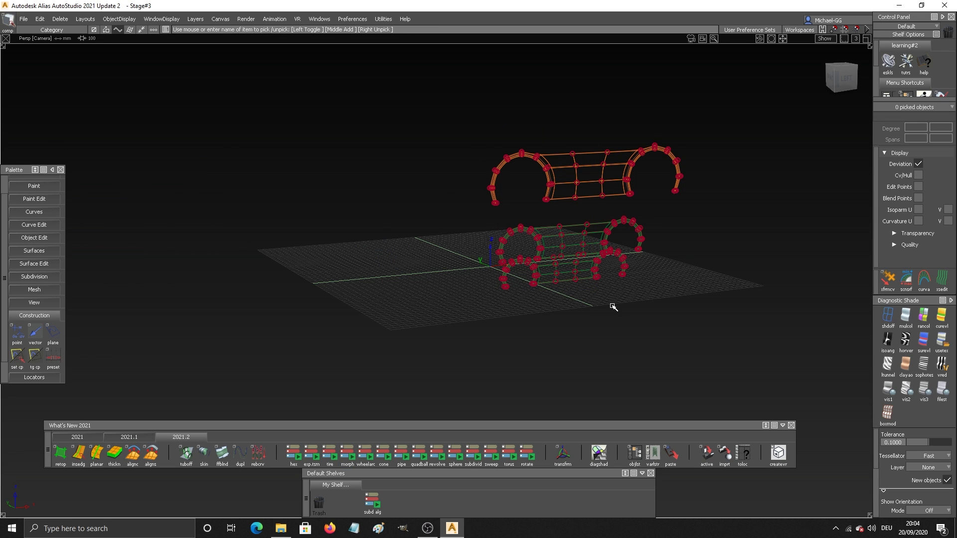
pyautogui.moveTo(434, 282); pyautogui.dragTo(428, 317)
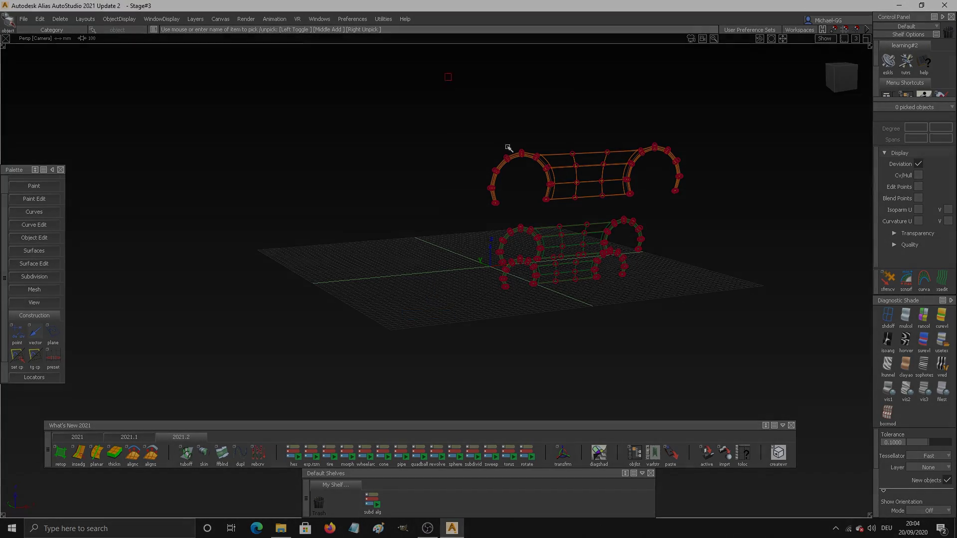
pyautogui.moveTo(506, 149); pyautogui.dragTo(684, 327)
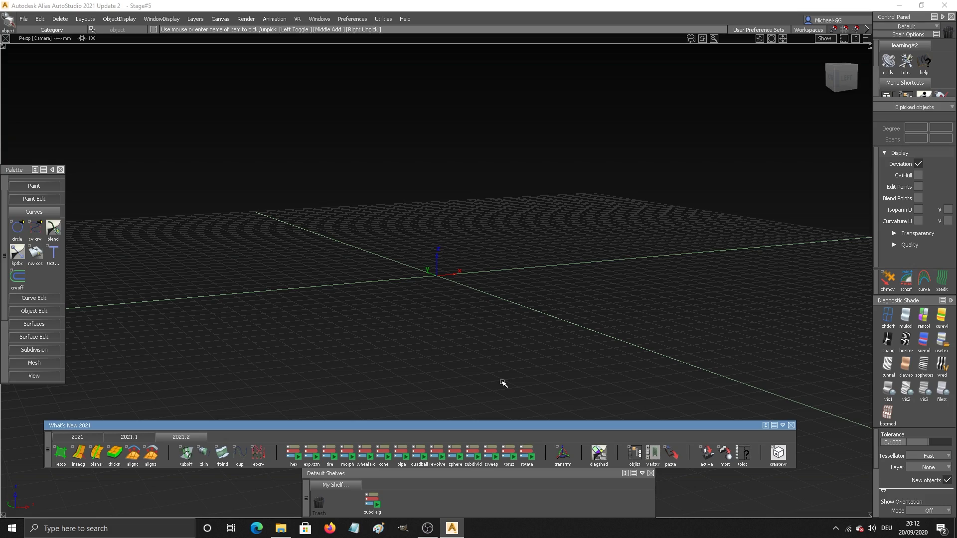
# Step: Draw a degree 3, uniform CV curve with four CVs, arching over the grid just in front of the origin
pyautogui.keyDown('alt'); pyautogui.keyDown('shift'); pyautogui.moveTo(437, 292); pyautogui.dragTo(495, 300); pyautogui.keyUp('shift'); pyautogui.keyUp('alt')
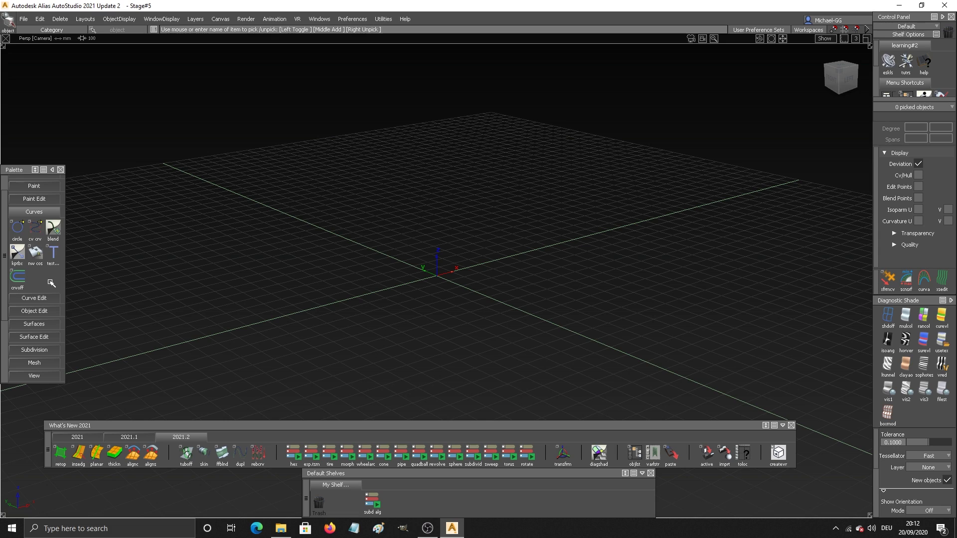
pyautogui.doubleClick(38, 233)
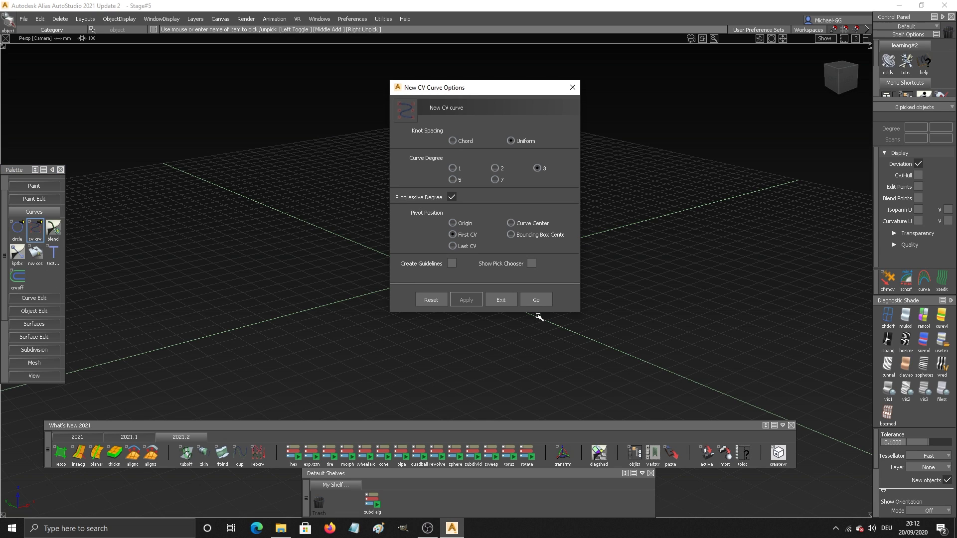
pyautogui.click(536, 300)
pyautogui.click(407, 365)
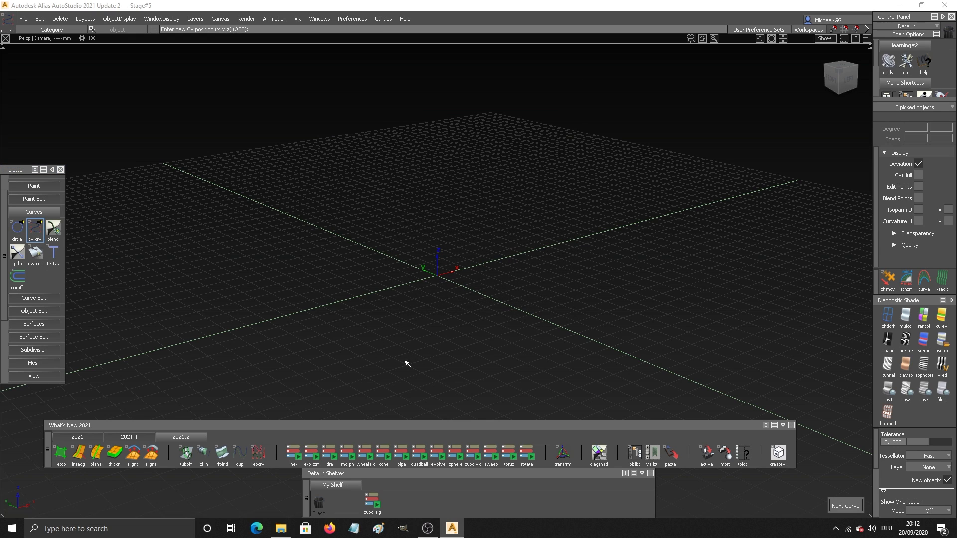
pyautogui.click(440, 311)
pyautogui.click(488, 297)
pyautogui.click(576, 300)
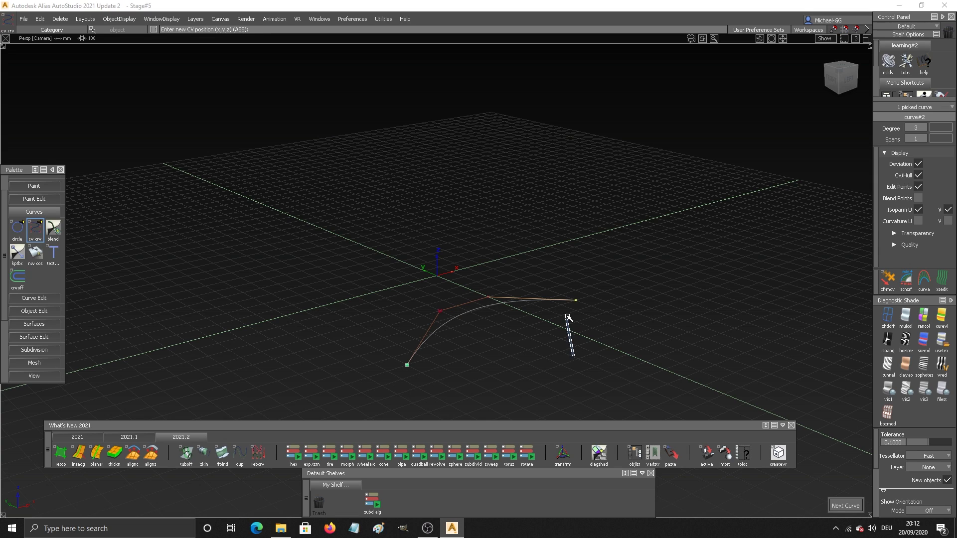
# Step: Draw two more degree 3 CV curves starting at the first curve's end, so the three curves form a branching junction
pyautogui.keyDown('ctrl'); pyautogui.keyDown('shift'); pyautogui.moveTo(567, 317); pyautogui.dragTo(565, 311); pyautogui.keyUp('shift'); pyautogui.keyUp('ctrl')
pyautogui.click(576, 300)
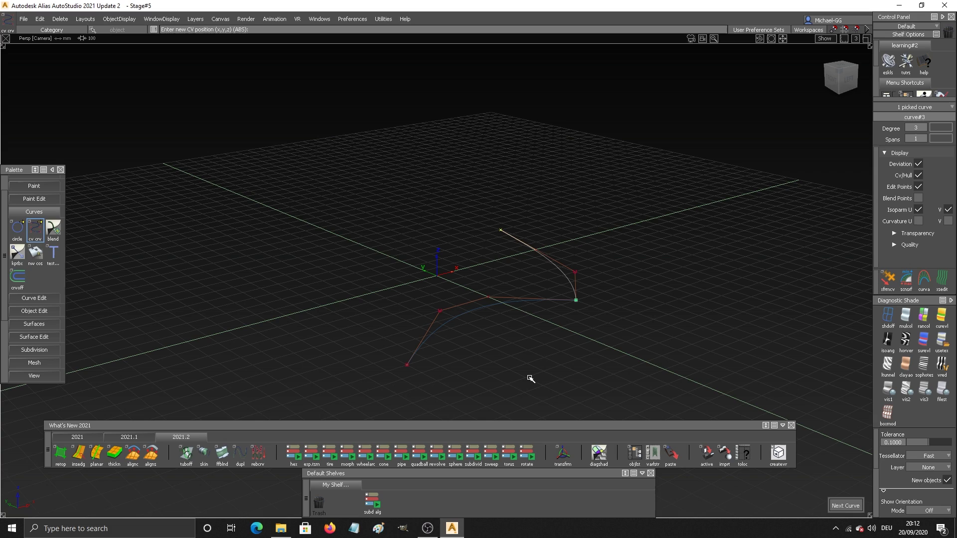
pyautogui.moveTo(529, 378)
pyautogui.keyDown('ctrl'); pyautogui.keyDown('shift'); pyautogui.mouseDown()
pyautogui.moveTo(527, 306)
pyautogui.moveTo(554, 300)
pyautogui.moveTo(618, 311)
pyautogui.mouseUp(); pyautogui.keyUp('shift'); pyautogui.keyUp('ctrl')
pyautogui.click(679, 299)
pyautogui.click(698, 272)
pyautogui.moveTo(678, 339)
pyautogui.keyDown('ctrl'); pyautogui.keyDown('shift'); pyautogui.mouseDown()
pyautogui.moveTo(670, 284)
pyautogui.moveTo(657, 314)
pyautogui.mouseUp(); pyautogui.keyUp('shift'); pyautogui.keyUp('ctrl')
pyautogui.click(657, 314)
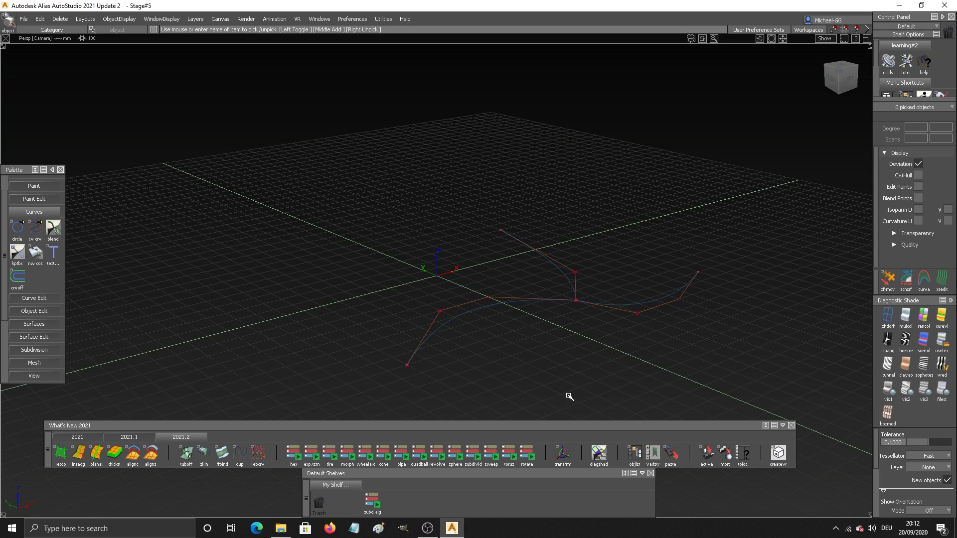
# Step: Run the Subdiv-Pipe script with all three branching curves as the guide curves
pyautogui.click(403, 457)
pyautogui.click(576, 278)
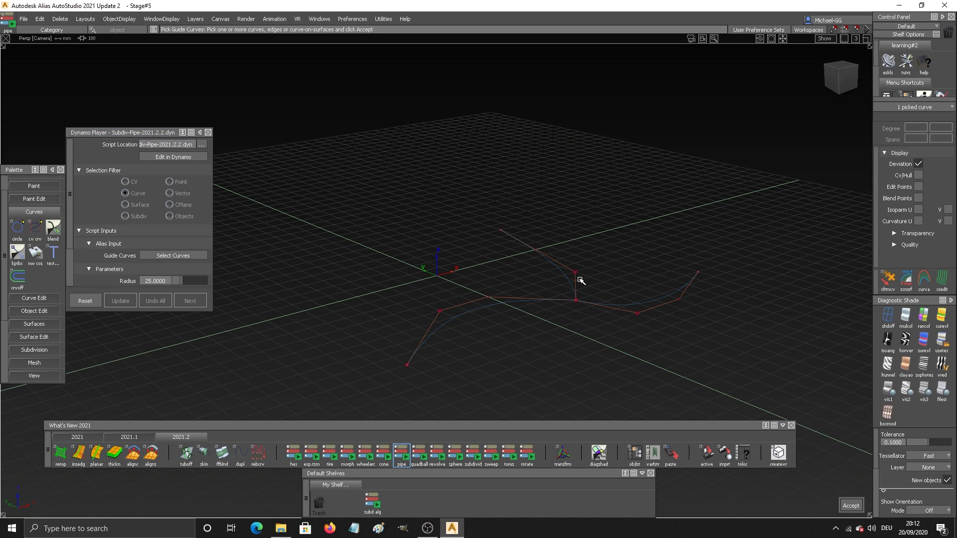
pyautogui.click(610, 300)
pyautogui.click(530, 295)
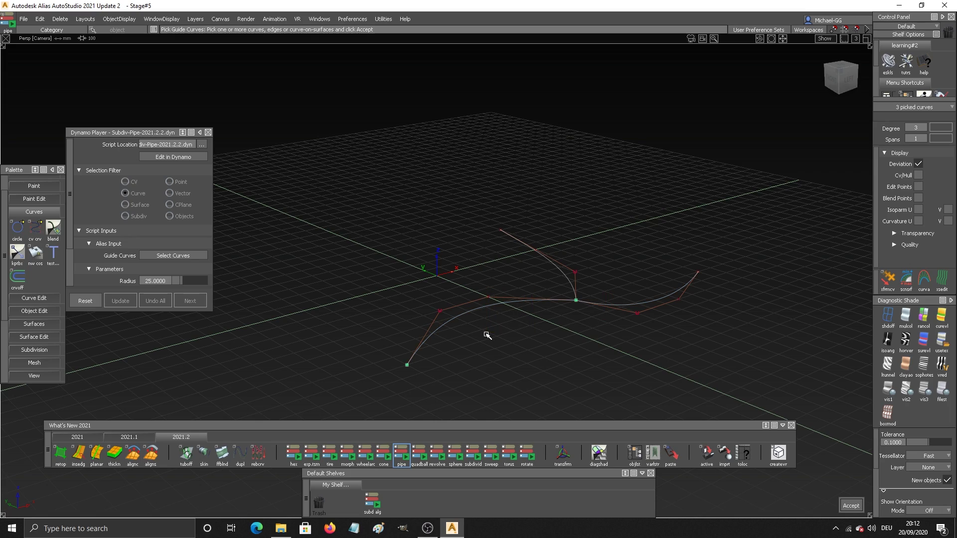
pyautogui.press('space')
pyautogui.press('Return')
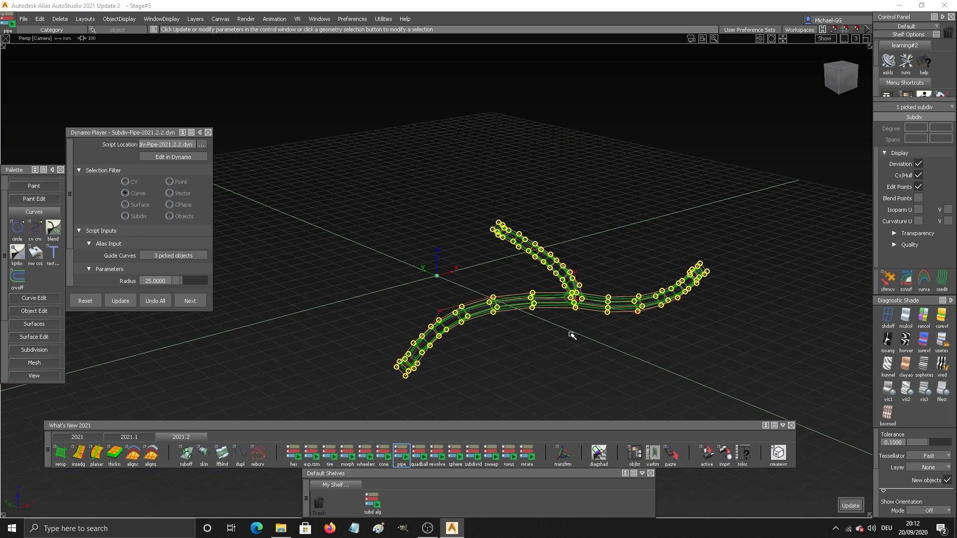
# Step: Hide the CVs and hulls of the pipe and its guide curves, and apply multi-color diagnostic shading
pyautogui.keyDown('alt'); pyautogui.keyDown('shift'); pyautogui.moveTo(578, 334); pyautogui.dragTo(534, 269); pyautogui.keyUp('shift'); pyautogui.keyUp('alt')
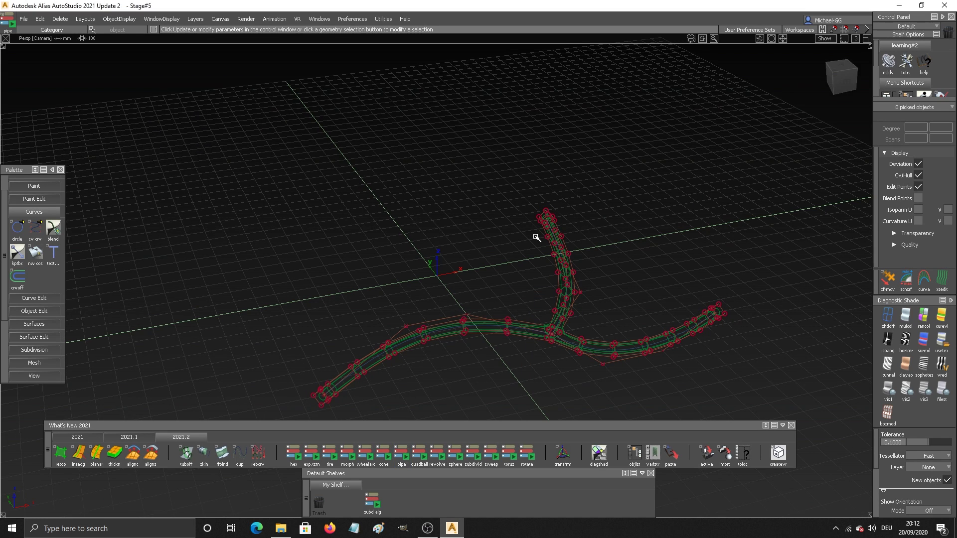
pyautogui.click(919, 176)
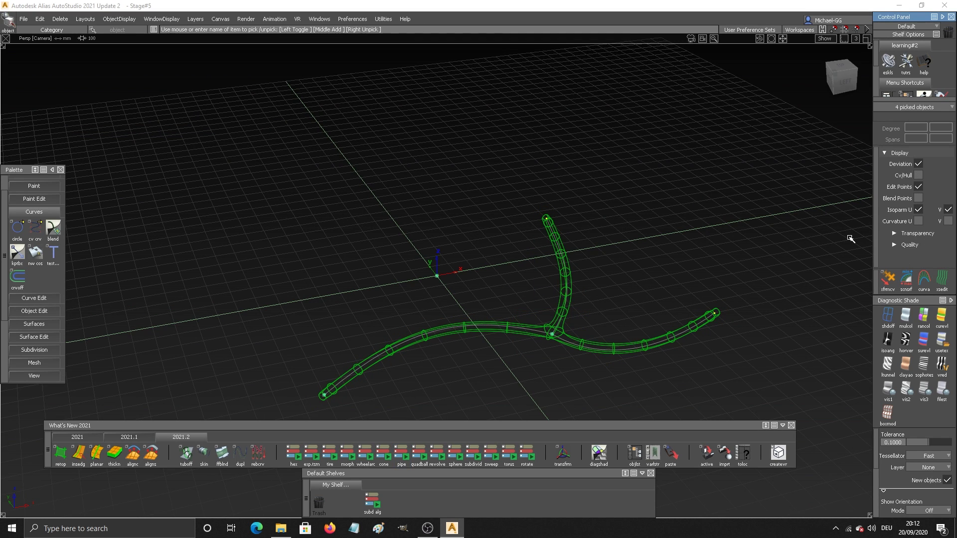
pyautogui.click(900, 314)
pyautogui.keyDown('alt'); pyautogui.keyDown('shift'); pyautogui.moveTo(560, 345); pyautogui.dragTo(599, 349, button='right'); pyautogui.keyUp('shift'); pyautogui.keyUp('alt')
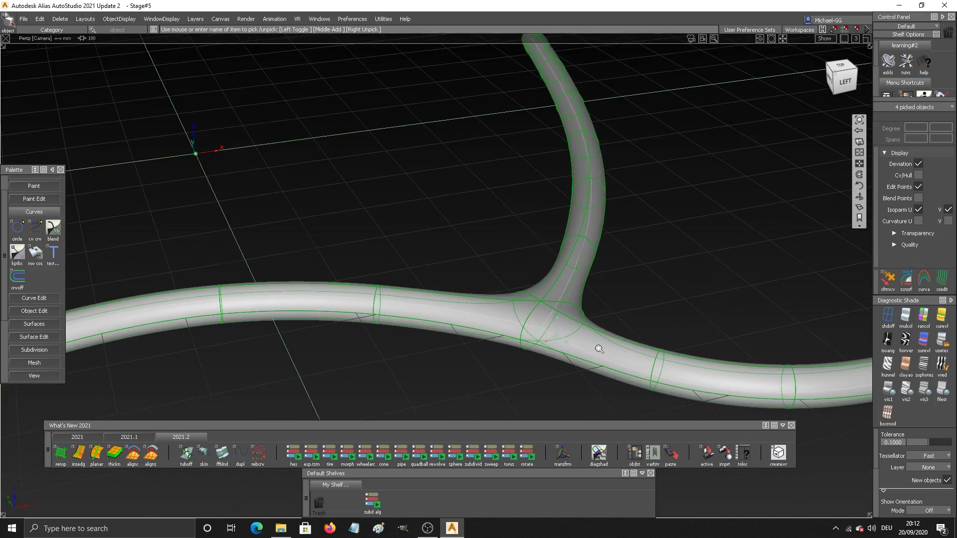
pyautogui.keyDown('alt'); pyautogui.keyDown('shift'); pyautogui.moveTo(600, 349); pyautogui.dragTo(609, 298); pyautogui.keyUp('shift'); pyautogui.keyUp('alt')
pyautogui.scroll(-8, 574, 309)
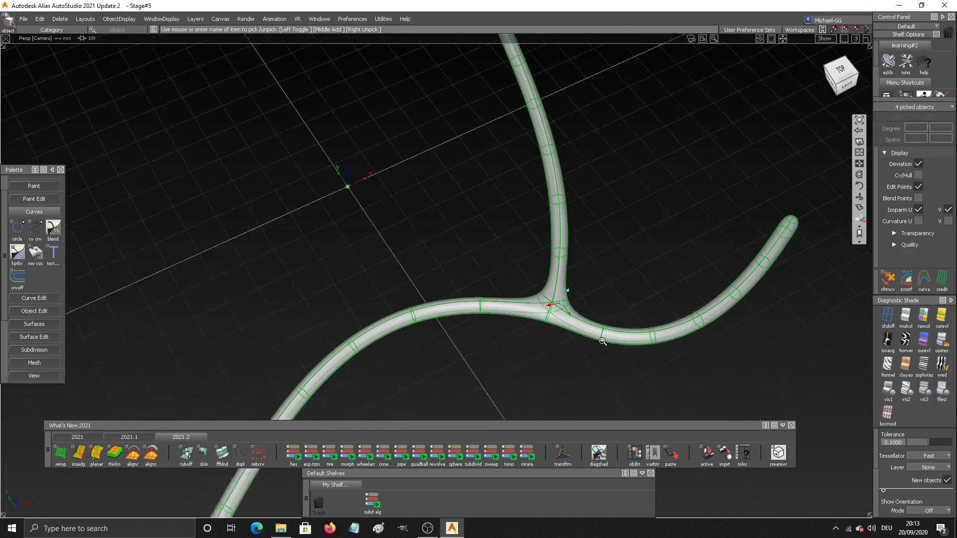
pyautogui.keyDown('alt'); pyautogui.keyDown('shift'); pyautogui.moveTo(591, 335); pyautogui.dragTo(588, 298); pyautogui.keyUp('shift'); pyautogui.keyUp('alt')
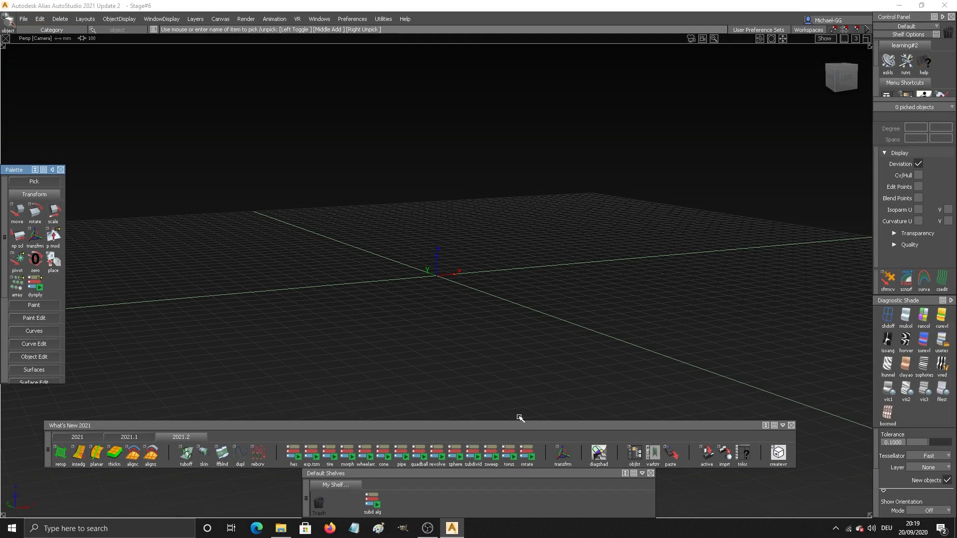
# Step: Draw a degree 3, uniform CV curve with four CVs, arching across the grid in front of the origin
pyautogui.click(31, 196)
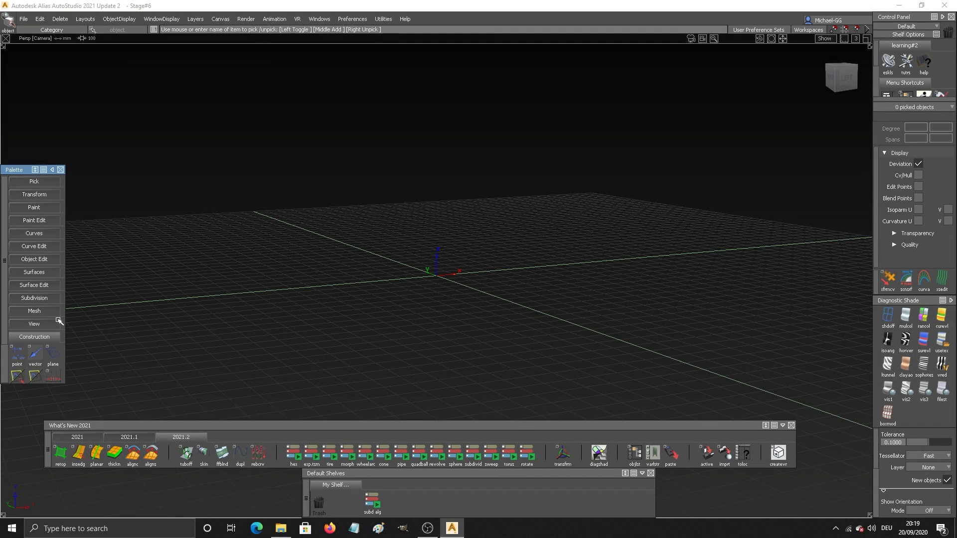
pyautogui.click(43, 235)
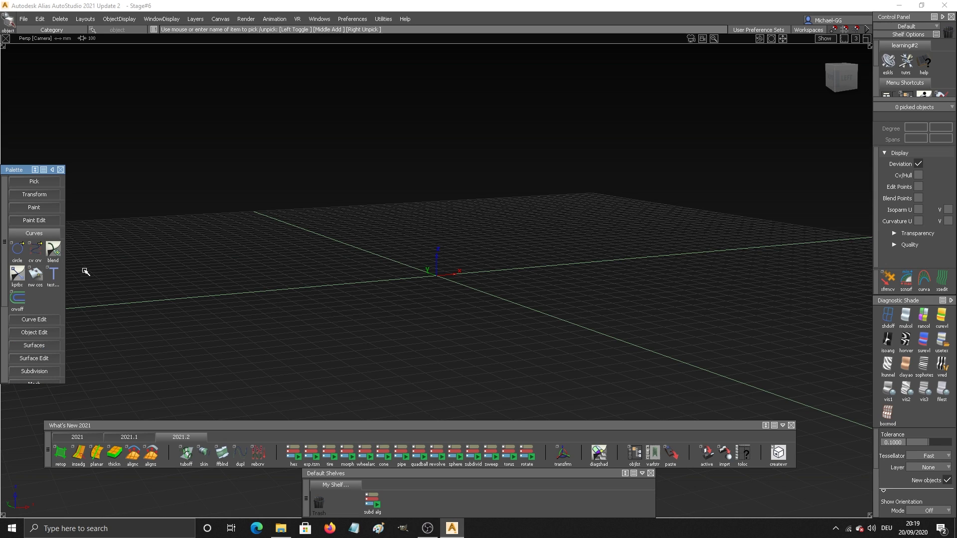
pyautogui.doubleClick(33, 254)
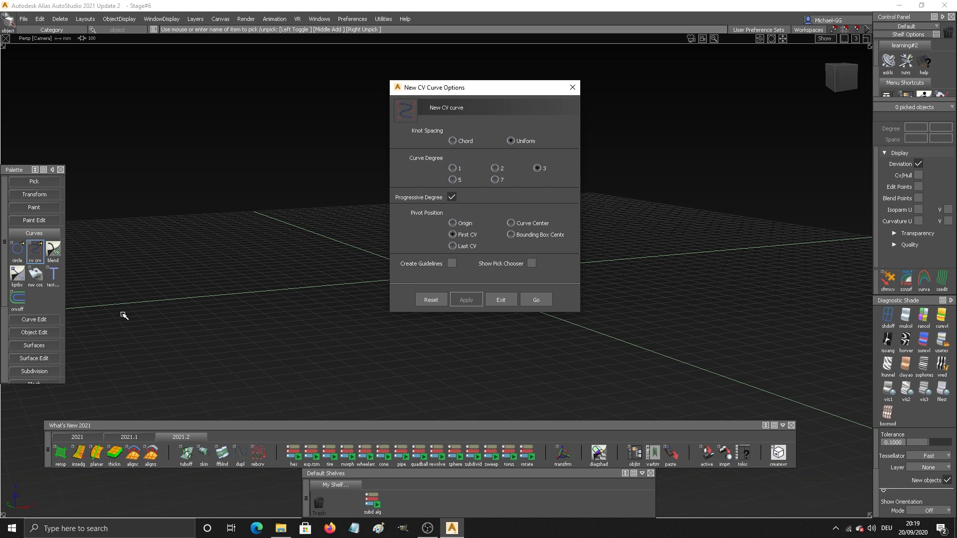
pyautogui.click(537, 300)
pyautogui.click(344, 346)
pyautogui.click(396, 315)
pyautogui.click(447, 305)
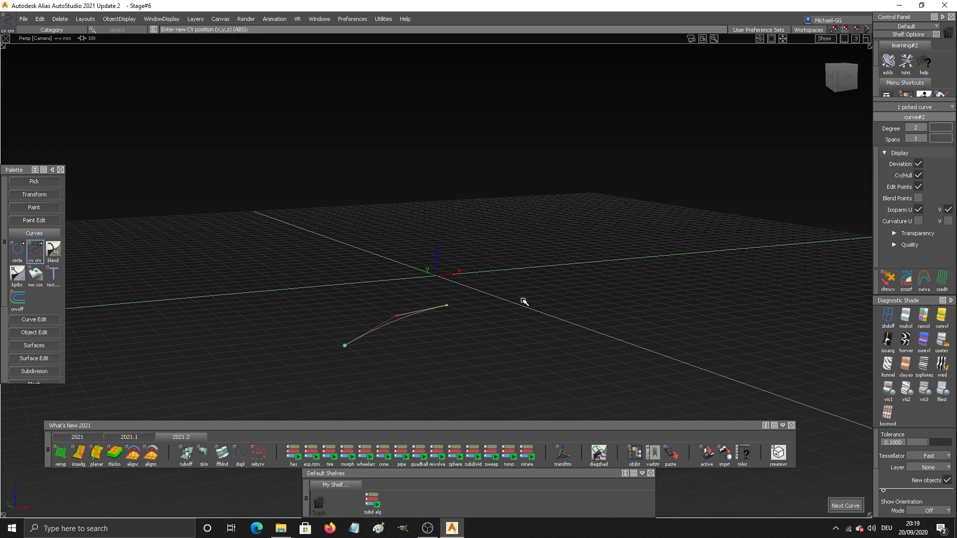
pyautogui.click(564, 303)
# Step: Draw a second CV curve snapped to the start of the arched curve and rising vertically from it
pyautogui.keyDown('ctrl'); pyautogui.keyDown('shift'); pyautogui.moveTo(434, 381); pyautogui.dragTo(447, 294); pyautogui.keyUp('shift'); pyautogui.keyUp('ctrl')
pyautogui.keyDown('ctrl'); pyautogui.keyDown('alt'); pyautogui.click(381, 328); pyautogui.keyUp('alt'); pyautogui.keyUp('ctrl')
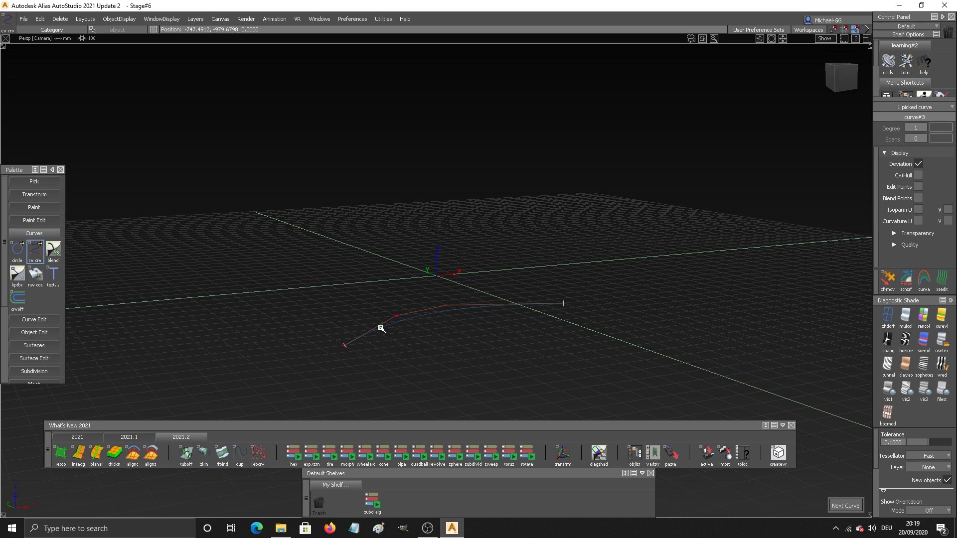
pyautogui.keyDown('ctrl'); pyautogui.keyDown('alt'); pyautogui.moveTo(380, 327); pyautogui.dragTo(326, 348); pyautogui.keyUp('alt'); pyautogui.keyUp('ctrl')
pyautogui.moveTo(408, 343); pyautogui.dragTo(417, 273, button='right')
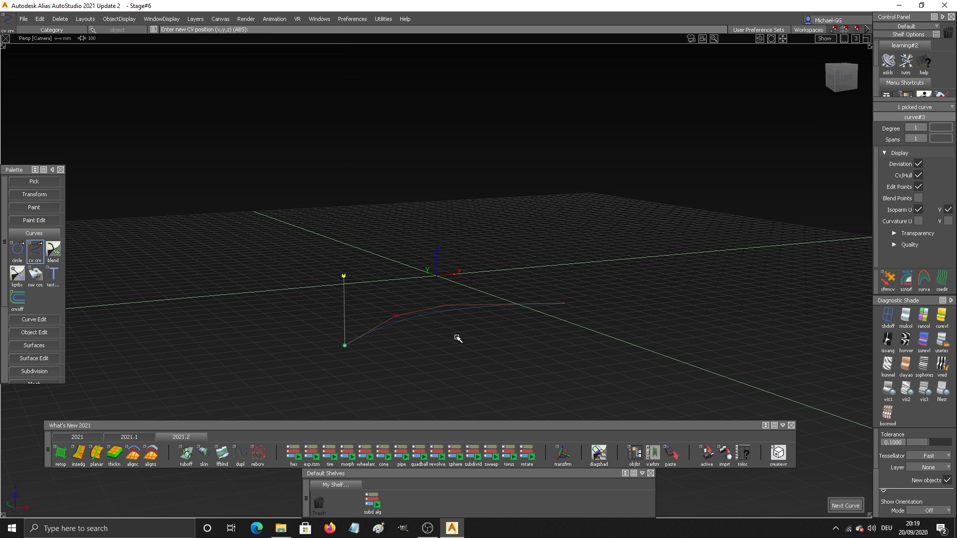
pyautogui.moveTo(457, 339); pyautogui.dragTo(355, 280, button='middle')
pyautogui.moveTo(435, 379)
pyautogui.keyDown('ctrl'); pyautogui.keyDown('shift'); pyautogui.mouseDown()
pyautogui.moveTo(422, 303)
pyautogui.moveTo(423, 371)
pyautogui.mouseUp(); pyautogui.keyUp('shift'); pyautogui.keyUp('ctrl')
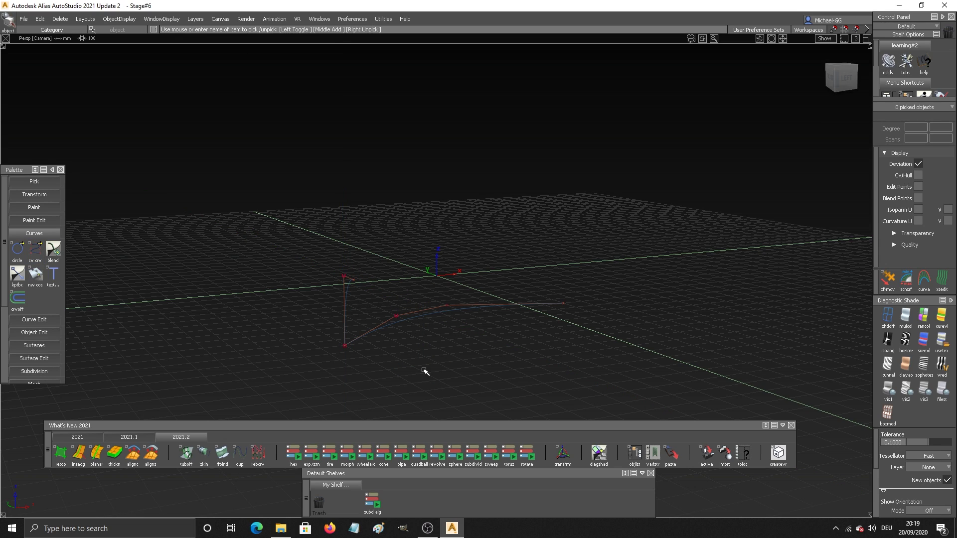
# Step: Run the Subdiv-Sweep script with the arched curve as profile and the upright curve as path, and exit the script
pyautogui.click(495, 457)
pyautogui.moveTo(406, 303); pyautogui.dragTo(433, 363)
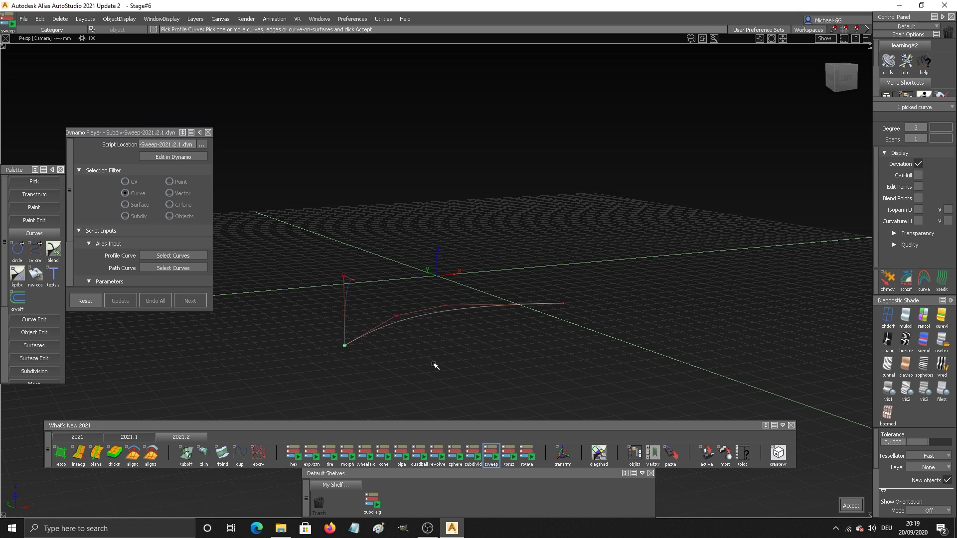
pyautogui.press('space')
pyautogui.moveTo(320, 271); pyautogui.dragTo(358, 303)
pyautogui.press('space')
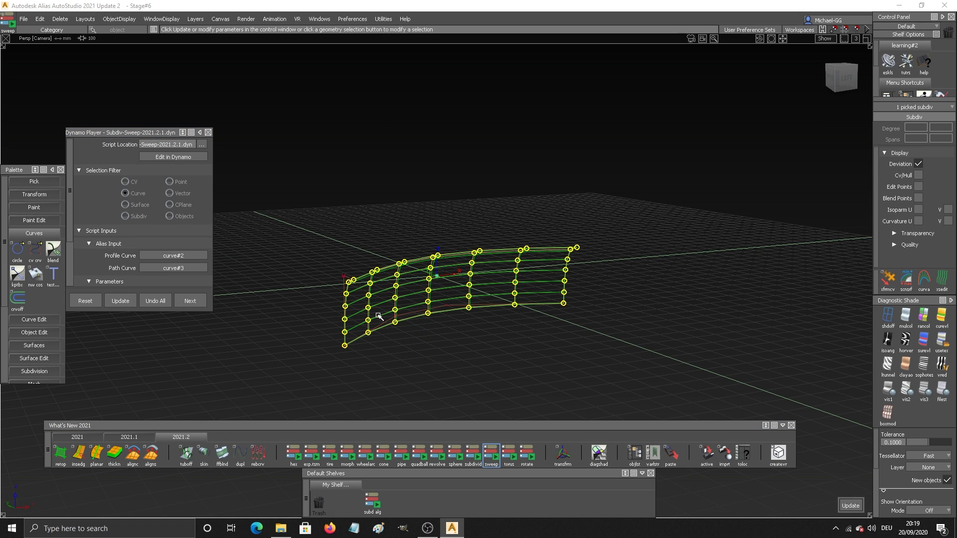
pyautogui.keyDown('alt'); pyautogui.keyDown('shift'); pyautogui.moveTo(479, 359); pyautogui.dragTo(605, 358); pyautogui.keyUp('shift'); pyautogui.keyUp('alt')
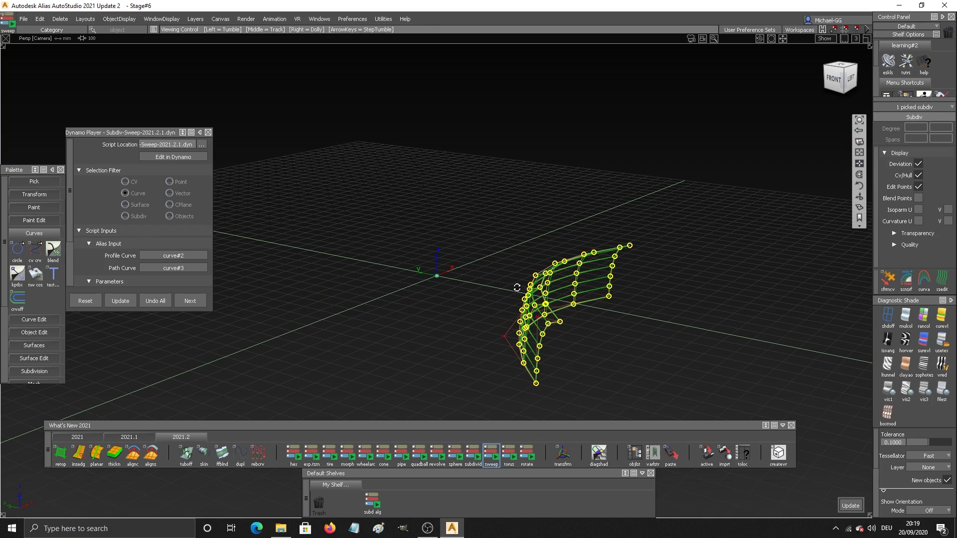
pyautogui.keyDown('alt'); pyautogui.keyDown('shift'); pyautogui.moveTo(517, 287); pyautogui.dragTo(504, 304); pyautogui.keyUp('shift'); pyautogui.keyUp('alt')
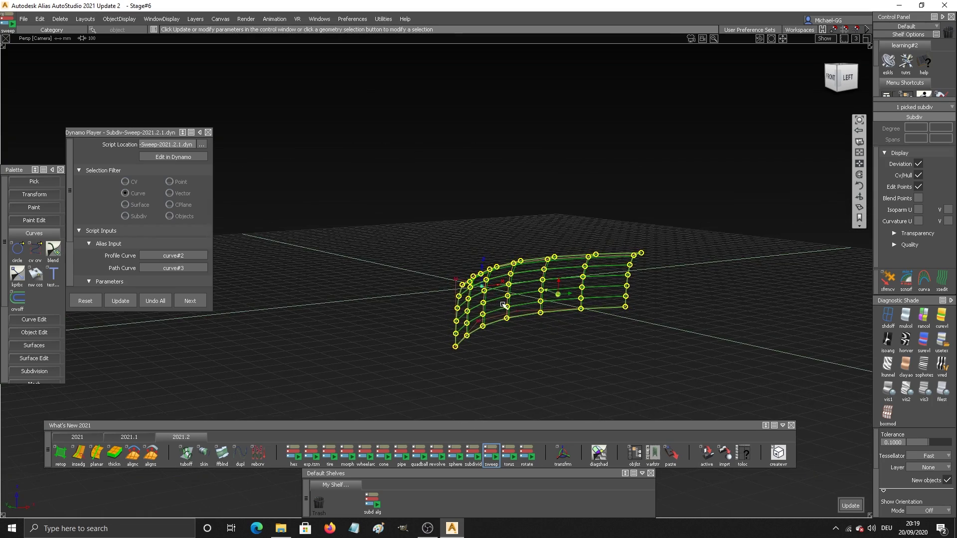
pyautogui.keyDown('alt'); pyautogui.keyDown('shift'); pyautogui.moveTo(441, 305); pyautogui.dragTo(355, 265, button='middle'); pyautogui.keyUp('shift'); pyautogui.keyUp('alt')
pyautogui.keyDown('ctrl'); pyautogui.keyDown('shift'); pyautogui.moveTo(471, 343); pyautogui.dragTo(463, 277); pyautogui.keyUp('shift'); pyautogui.keyUp('ctrl')
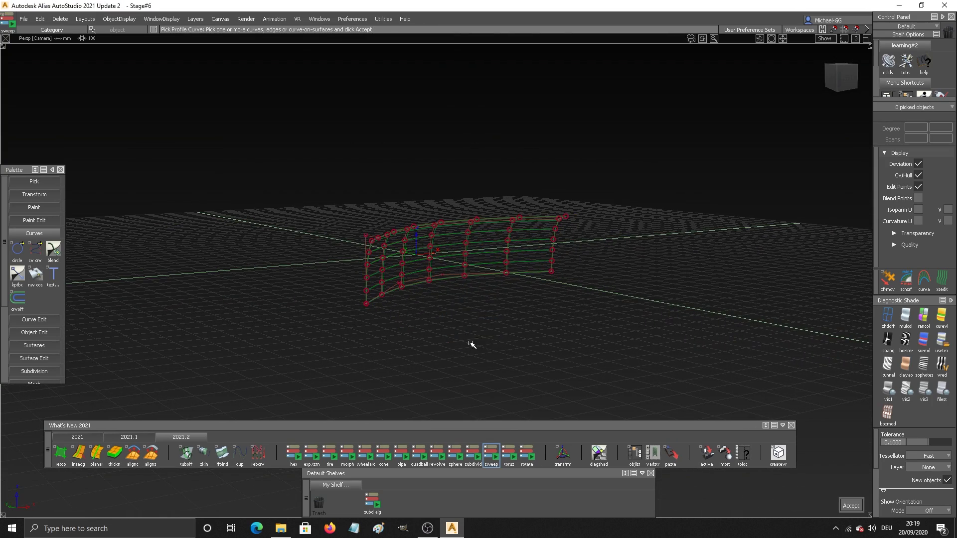
pyautogui.keyDown('alt'); pyautogui.keyDown('shift'); pyautogui.moveTo(472, 343); pyautogui.dragTo(500, 349); pyautogui.keyUp('shift'); pyautogui.keyUp('alt')
pyautogui.press('Escape')
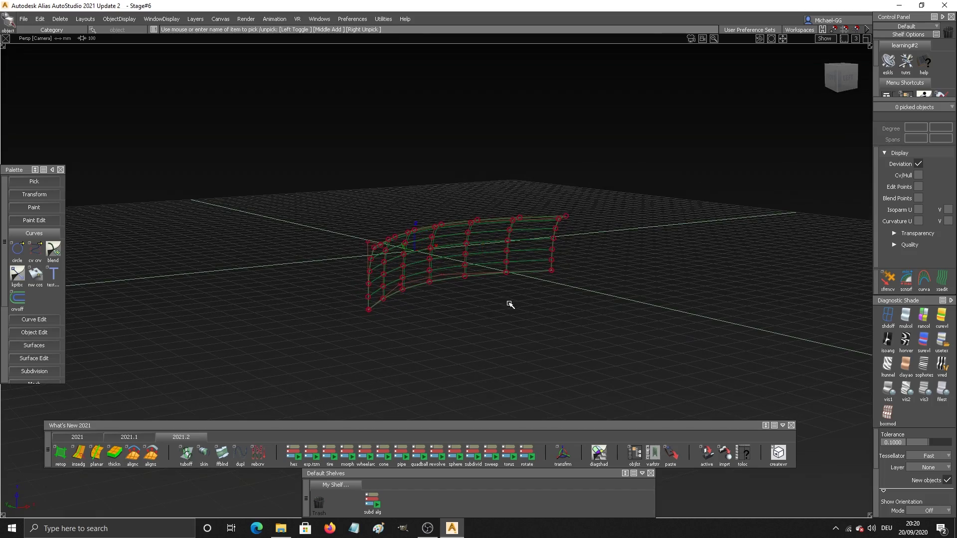
# Step: Delete the swept subdiv and both of its curves, including the construction history
pyautogui.moveTo(327, 159); pyautogui.dragTo(586, 388)
pyautogui.press('Delete')
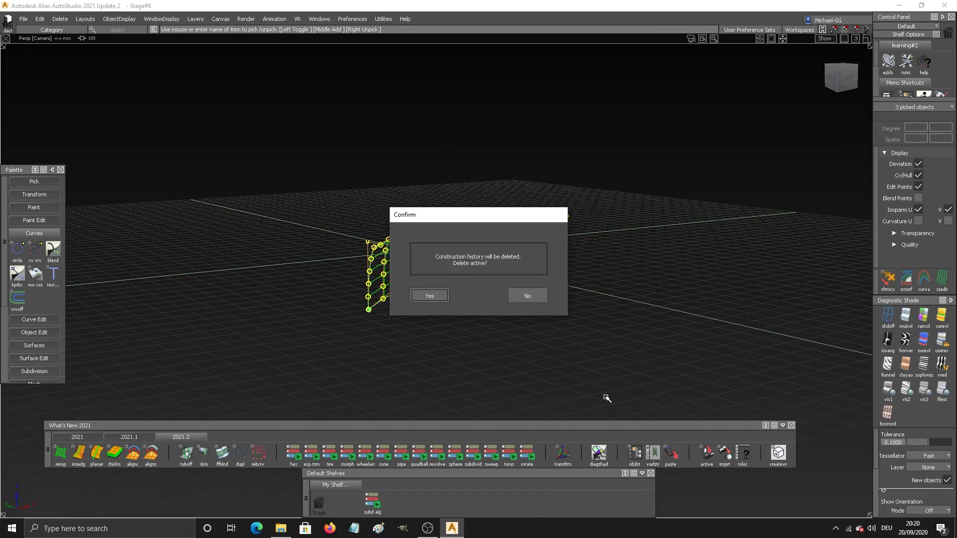
pyautogui.press('Return')
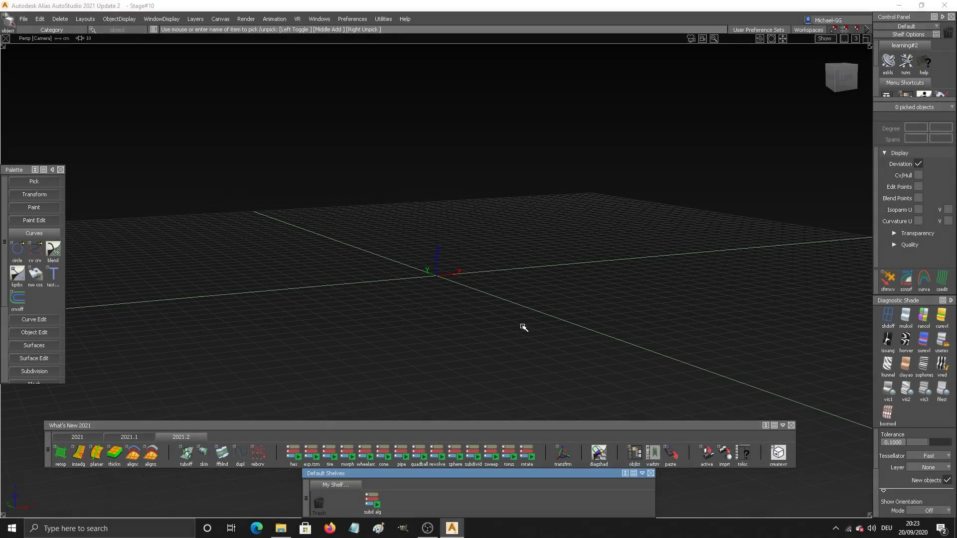
# Step: Open the recently used file rim.wire from the Downloads folder
pyautogui.click(26, 19)
pyautogui.moveTo(43, 55)
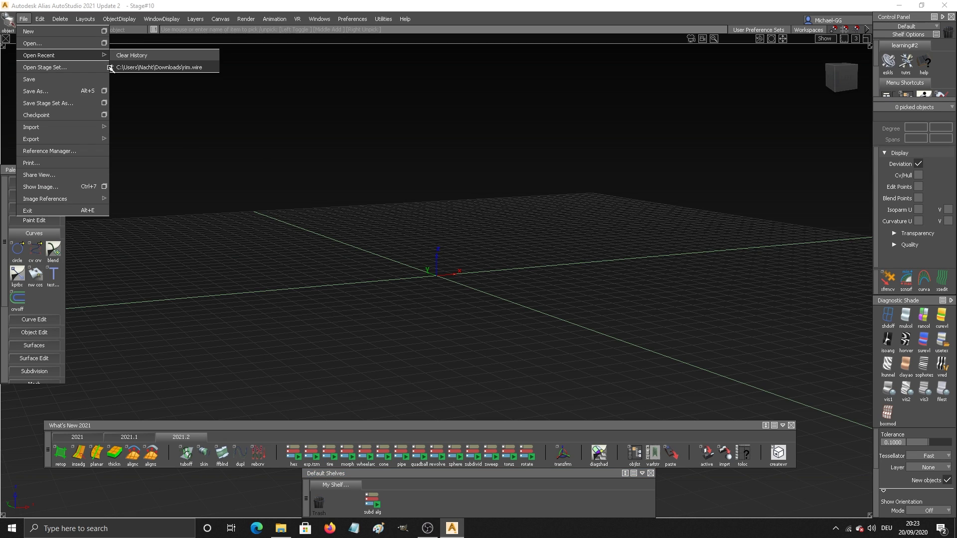
pyautogui.click(184, 68)
pyautogui.click(424, 301)
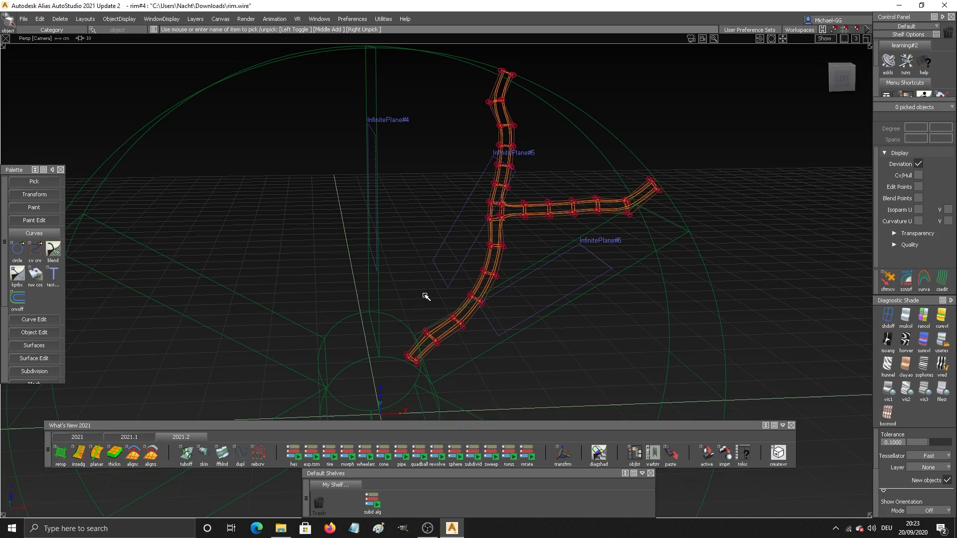
# Step: Examine the rim, its branching spoke and the reference planes from several angles
pyautogui.keyDown('alt'); pyautogui.keyDown('shift'); pyautogui.moveTo(502, 287); pyautogui.dragTo(575, 299); pyautogui.keyUp('shift'); pyautogui.keyUp('alt')
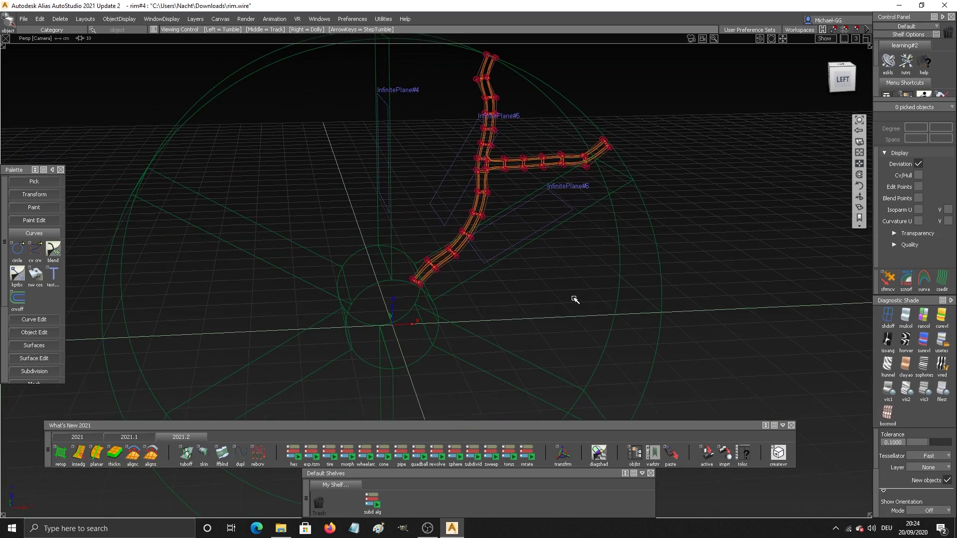
pyautogui.keyDown('alt'); pyautogui.keyDown('shift'); pyautogui.moveTo(527, 250); pyautogui.dragTo(516, 299); pyautogui.keyUp('shift'); pyautogui.keyUp('alt')
pyautogui.keyDown('alt'); pyautogui.keyDown('shift'); pyautogui.moveTo(580, 287); pyautogui.dragTo(564, 300); pyautogui.keyUp('shift'); pyautogui.keyUp('alt')
pyautogui.keyDown('alt'); pyautogui.keyDown('shift'); pyautogui.moveTo(563, 201); pyautogui.dragTo(577, 154); pyautogui.keyUp('shift'); pyautogui.keyUp('alt')
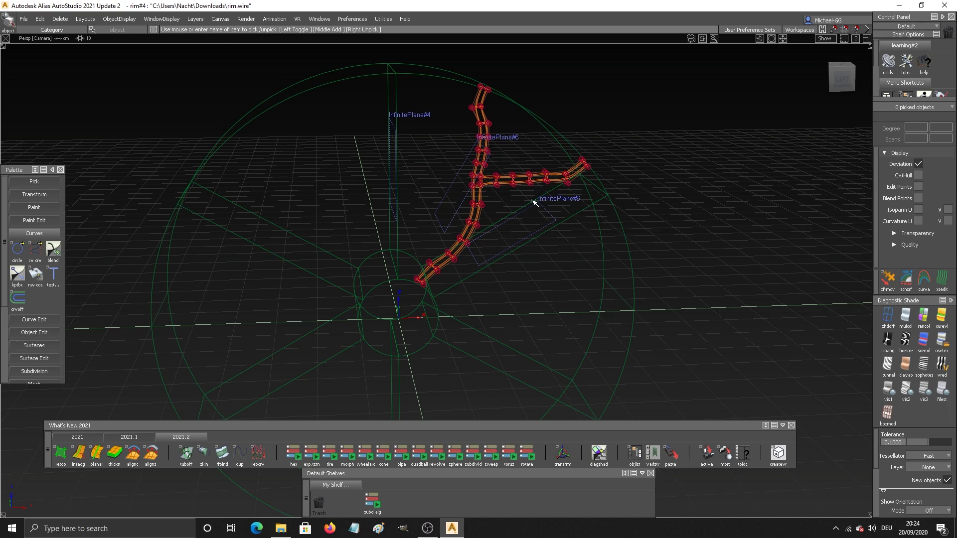
pyautogui.keyDown('alt'); pyautogui.keyDown('shift'); pyautogui.moveTo(533, 202); pyautogui.dragTo(498, 150); pyautogui.keyUp('shift'); pyautogui.keyUp('alt')
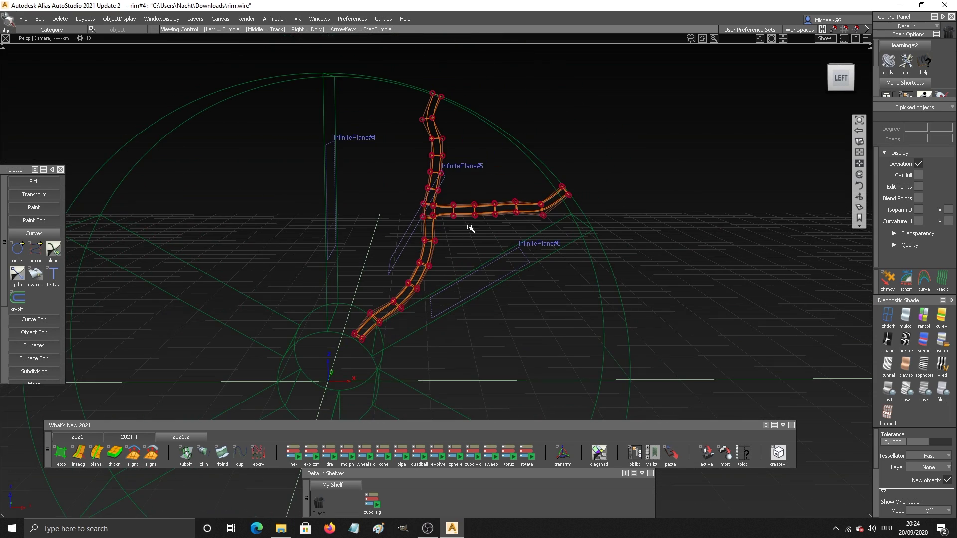
pyautogui.keyDown('alt'); pyautogui.keyDown('shift'); pyautogui.moveTo(575, 143); pyautogui.dragTo(581, 152); pyautogui.keyUp('shift'); pyautogui.keyUp('alt')
pyautogui.keyDown('ctrl'); pyautogui.keyDown('shift'); pyautogui.moveTo(612, 166); pyautogui.dragTo(595, 167, button='right'); pyautogui.keyUp('shift'); pyautogui.keyUp('ctrl')
# Step: Reopen the Rim-Sectors-0.6 script of the rim construction and set the Reference Sector Count to 6
pyautogui.click(519, 144)
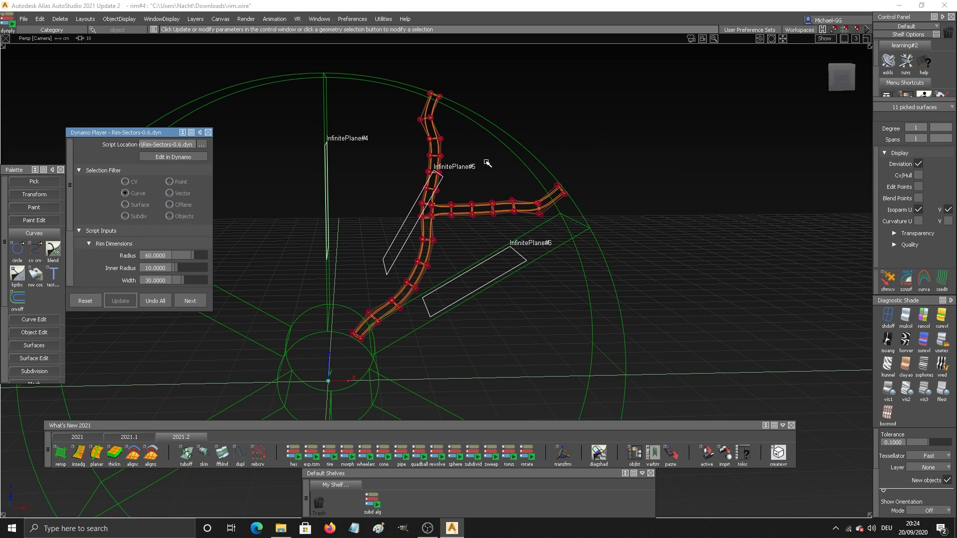
pyautogui.scroll(-4, 469, 195)
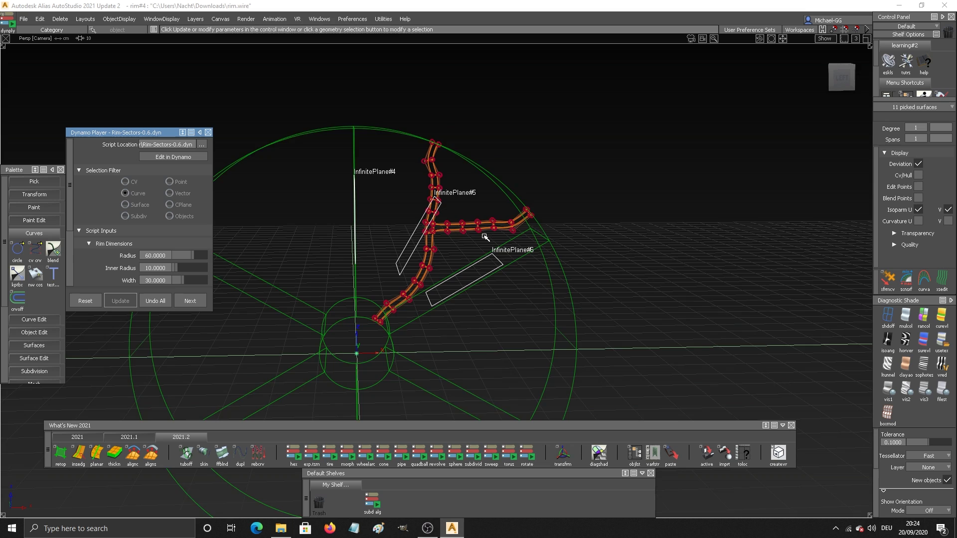
pyautogui.keyDown('alt'); pyautogui.keyDown('shift'); pyautogui.moveTo(484, 303); pyautogui.dragTo(511, 261, button='middle'); pyautogui.keyUp('shift'); pyautogui.keyUp('alt')
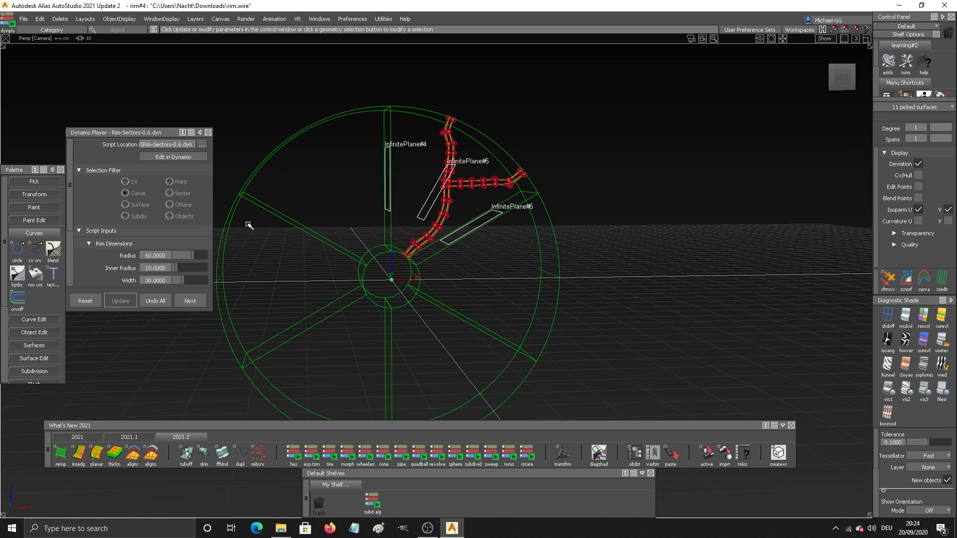
pyautogui.scroll(-3, 140, 235)
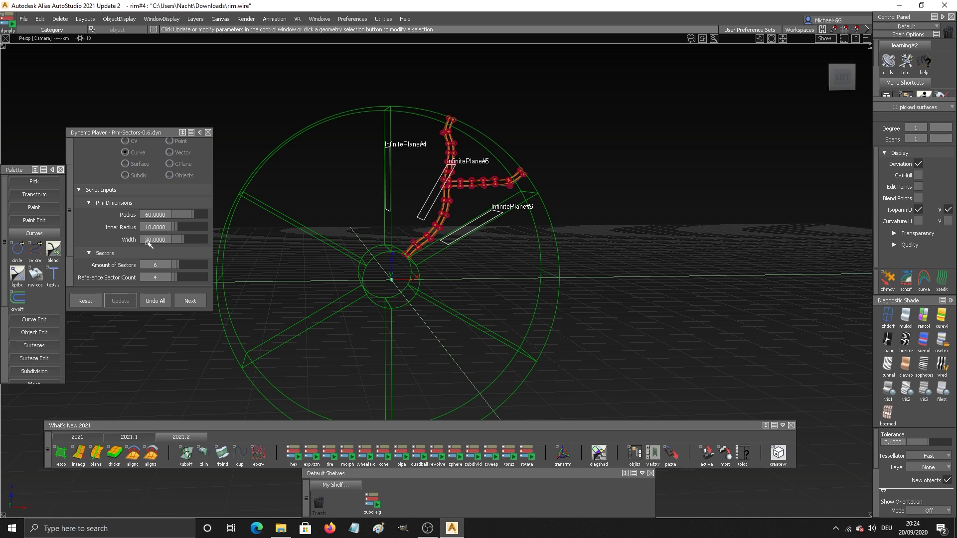
pyautogui.click(179, 280)
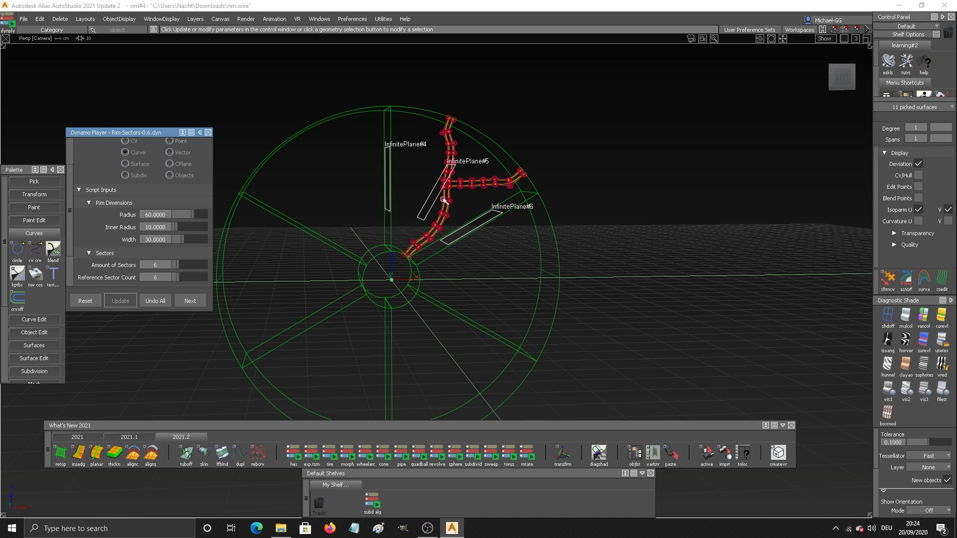
# Step: Assign the branching spoke as the script's Subdiv Spoke input and accept it to repeat the spoke around the rim
pyautogui.scroll(-3, 185, 254)
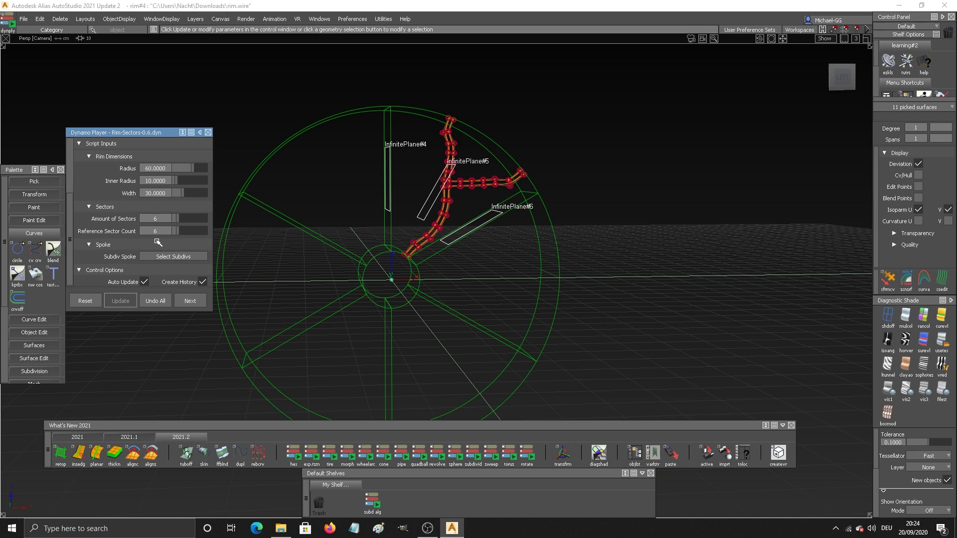
pyautogui.click(176, 256)
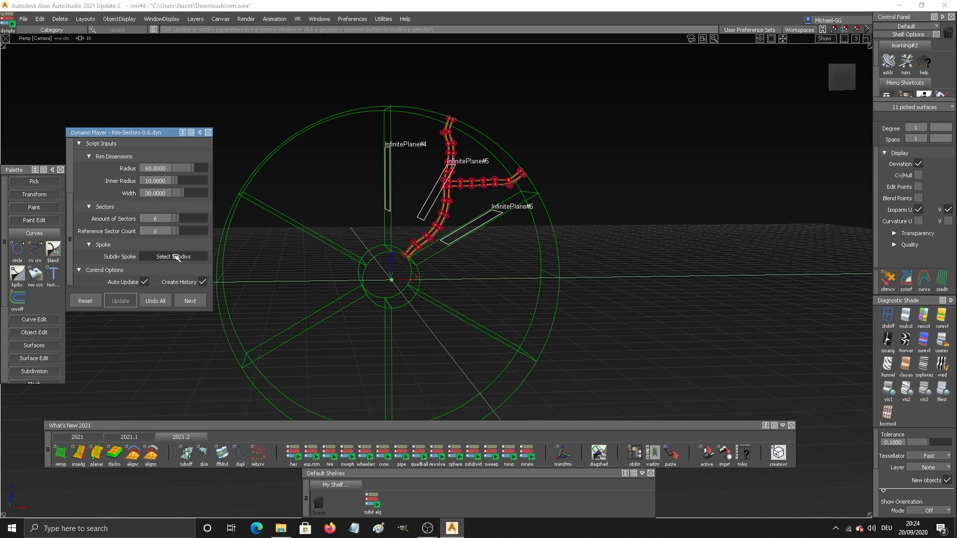
pyautogui.click(469, 185)
pyautogui.press('space')
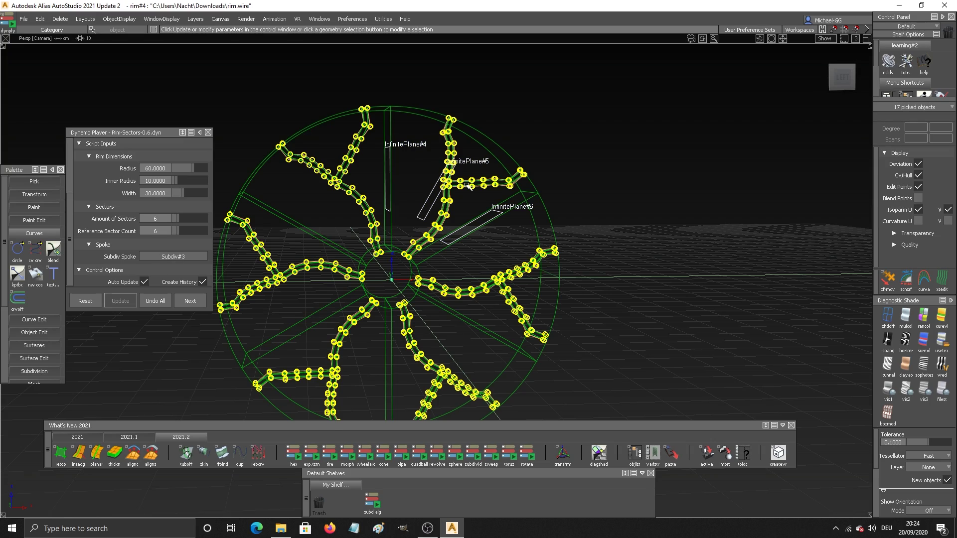
pyautogui.keyDown('alt'); pyautogui.keyDown('shift'); pyautogui.moveTo(419, 231); pyautogui.dragTo(510, 333); pyautogui.keyUp('shift'); pyautogui.keyUp('alt')
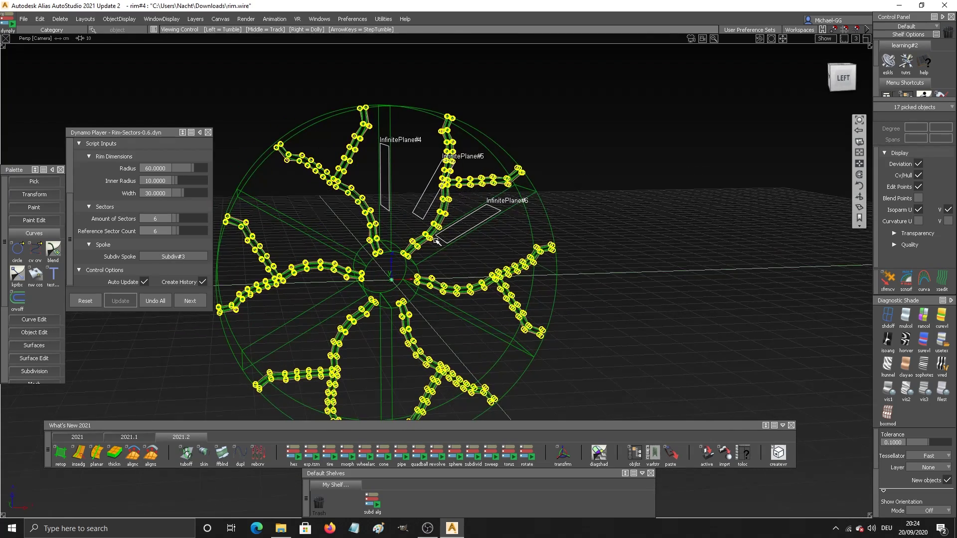
# Step: Pick the original branching spoke, Subdiv#3, from the overlapping objects and make it invisible
pyautogui.moveTo(545, 276)
pyautogui.keyDown('alt'); pyautogui.keyDown('shift'); pyautogui.mouseDown()
pyautogui.moveTo(487, 250)
pyautogui.moveTo(660, 293)
pyautogui.moveTo(666, 225)
pyautogui.moveTo(688, 333)
pyautogui.mouseUp(); pyautogui.keyUp('shift'); pyautogui.keyUp('alt')
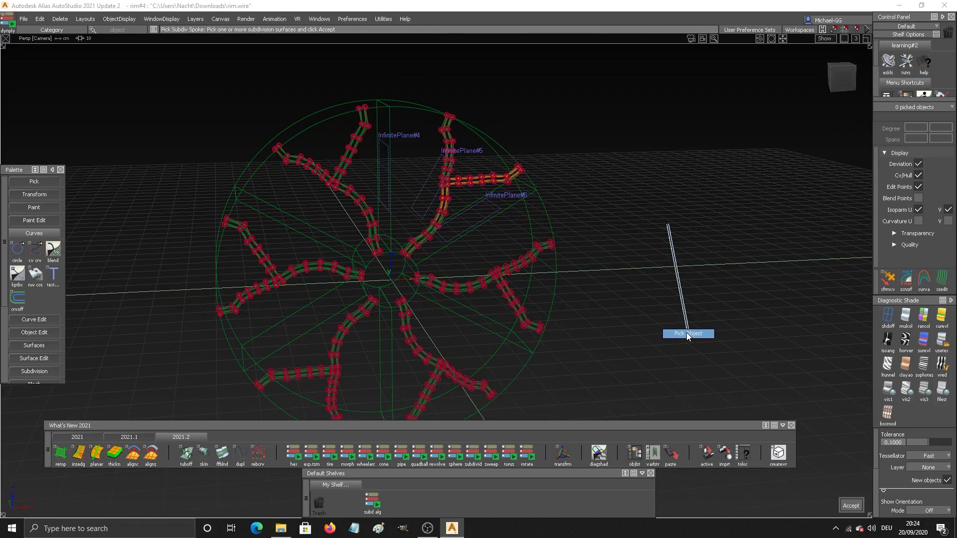
pyautogui.moveTo(693, 265)
pyautogui.keyDown('alt'); pyautogui.keyDown('shift'); pyautogui.mouseDown()
pyautogui.moveTo(720, 278)
pyautogui.moveTo(757, 255)
pyautogui.moveTo(622, 248)
pyautogui.moveTo(678, 232)
pyautogui.moveTo(671, 241)
pyautogui.mouseUp(); pyautogui.keyUp('shift'); pyautogui.keyUp('alt')
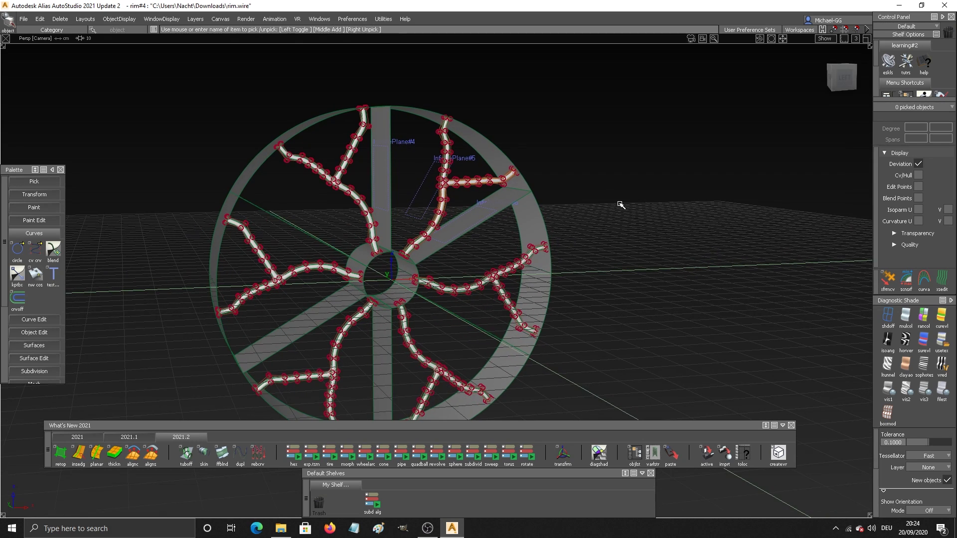
pyautogui.keyDown('ctrl'); pyautogui.keyDown('shift'); pyautogui.moveTo(604, 175); pyautogui.dragTo(602, 202); pyautogui.keyUp('shift'); pyautogui.keyUp('ctrl')
pyautogui.click(467, 183)
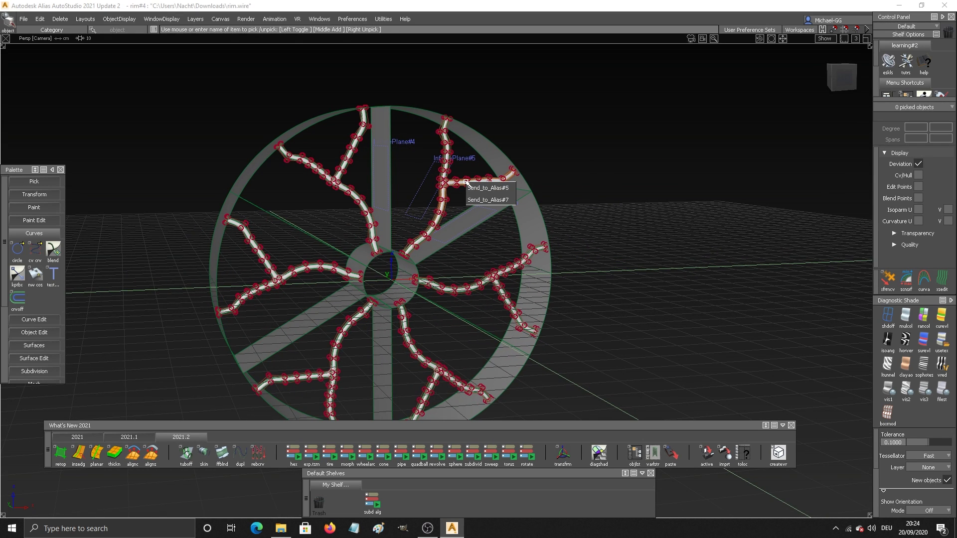
pyautogui.click(484, 188)
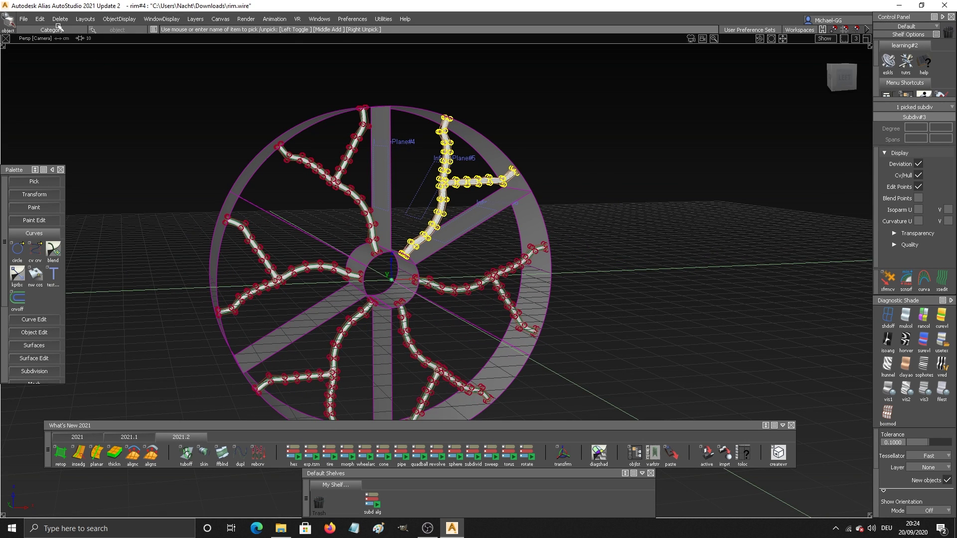
pyautogui.click(119, 19)
pyautogui.click(130, 43)
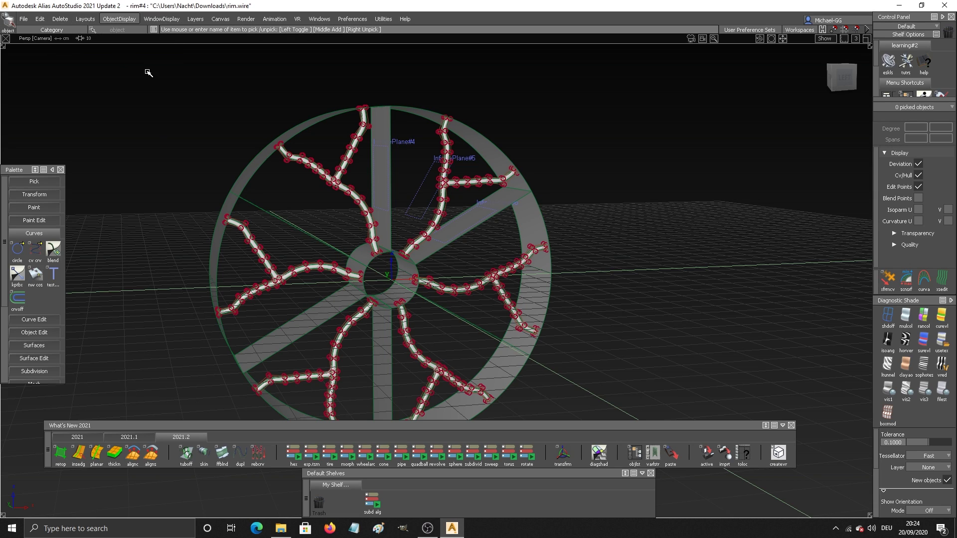
# Step: Reopen the Rim-Sectors-0.6 script from a spoke's construction history and set the Amount of Sectors to 11
pyautogui.keyDown('ctrl'); pyautogui.keyDown('shift'); pyautogui.moveTo(642, 277); pyautogui.dragTo(628, 278, button='middle'); pyautogui.keyUp('shift'); pyautogui.keyUp('ctrl')
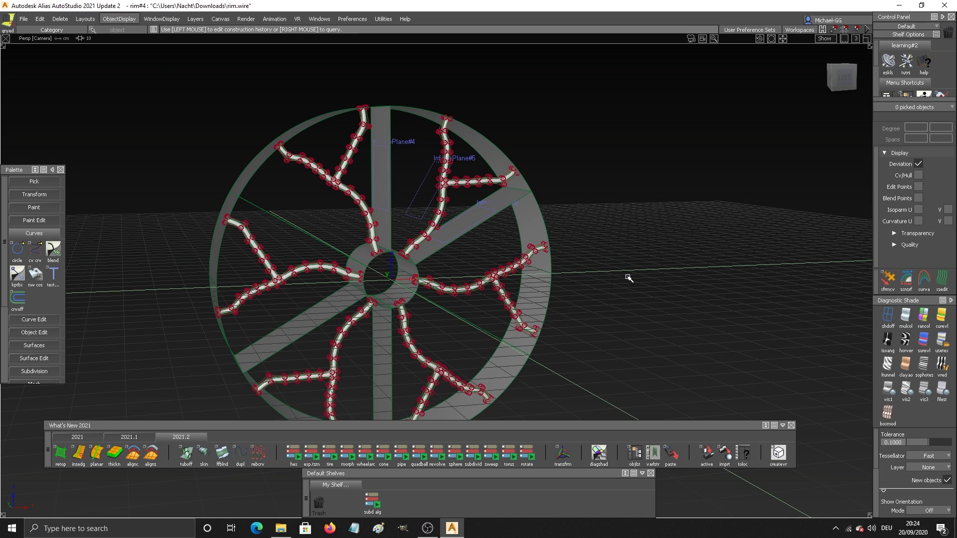
pyautogui.click(451, 184)
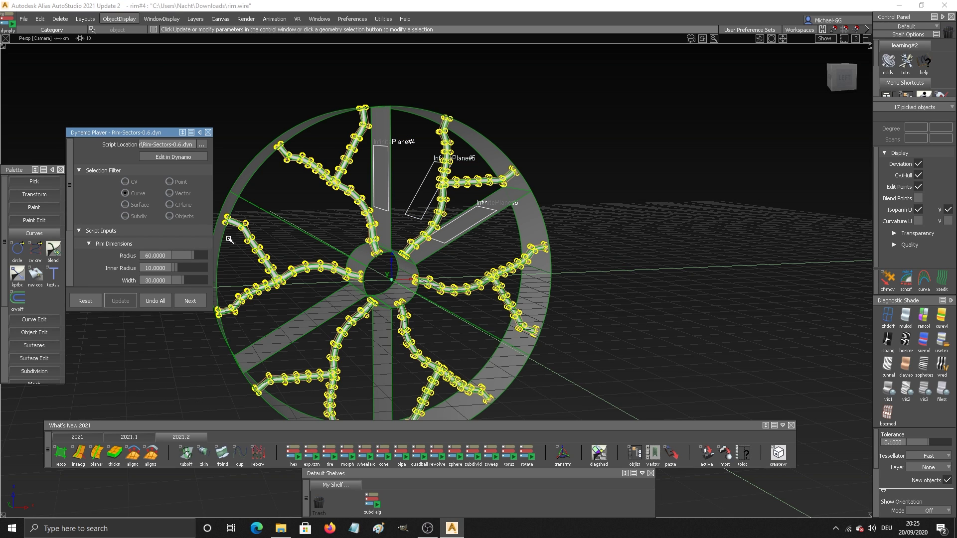
pyautogui.scroll(-3, 170, 240)
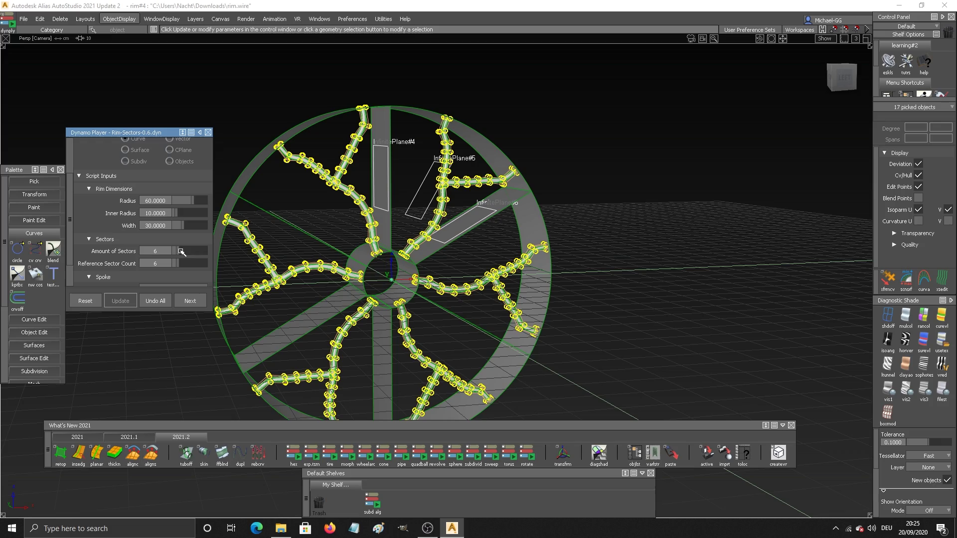
pyautogui.click(187, 253)
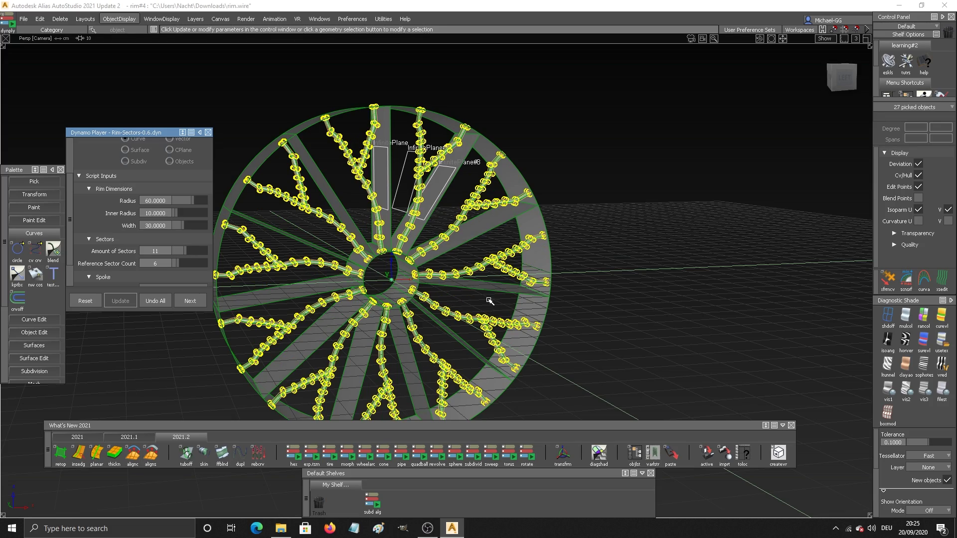
pyautogui.keyDown('alt'); pyautogui.keyDown('shift'); pyautogui.moveTo(638, 311); pyautogui.dragTo(609, 299); pyautogui.keyUp('shift'); pyautogui.keyUp('alt')
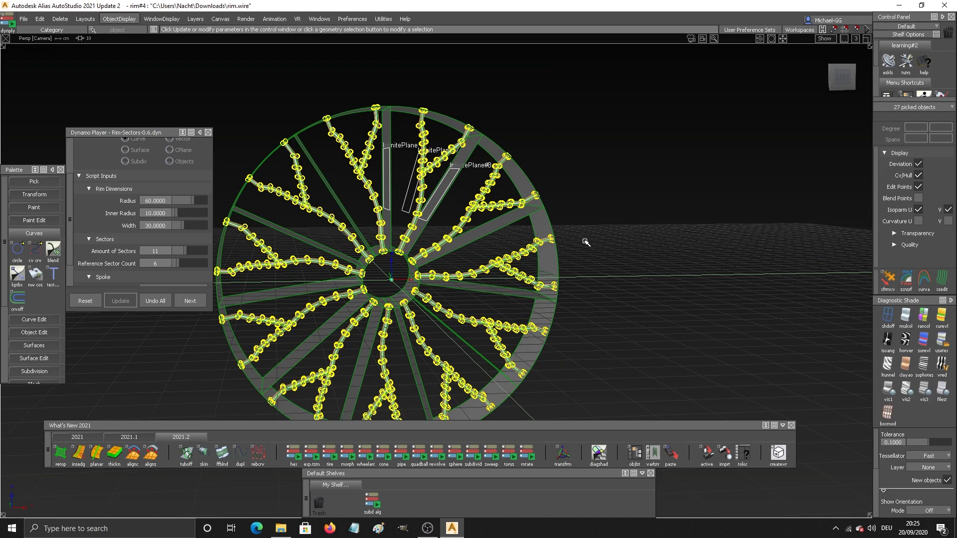
pyautogui.keyDown('alt'); pyautogui.keyDown('shift'); pyautogui.moveTo(586, 243); pyautogui.dragTo(626, 279); pyautogui.keyUp('shift'); pyautogui.keyUp('alt')
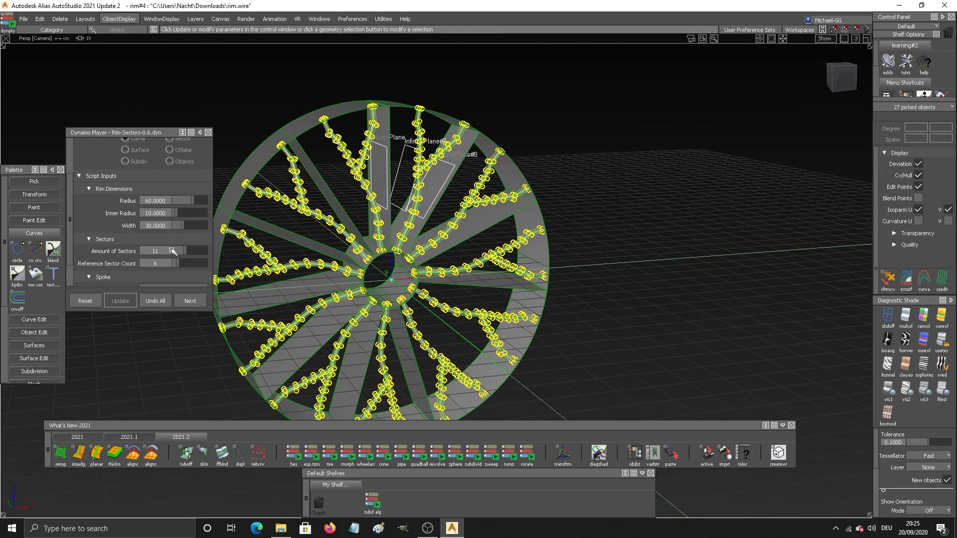
# Step: Try 5 and 3 for the Amount of Sectors, ending with a value of 16
pyautogui.moveTo(188, 251); pyautogui.dragTo(182, 253)
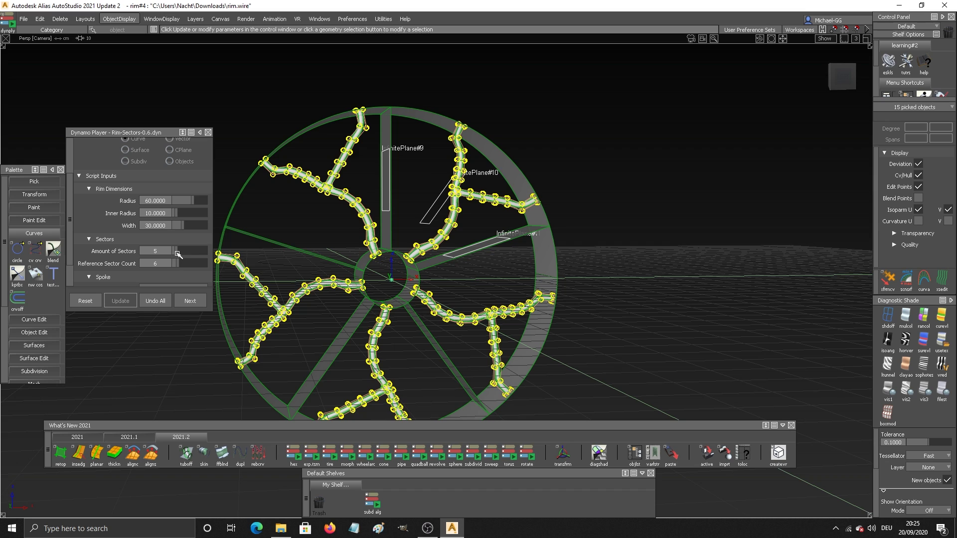
pyautogui.moveTo(178, 254); pyautogui.dragTo(175, 253)
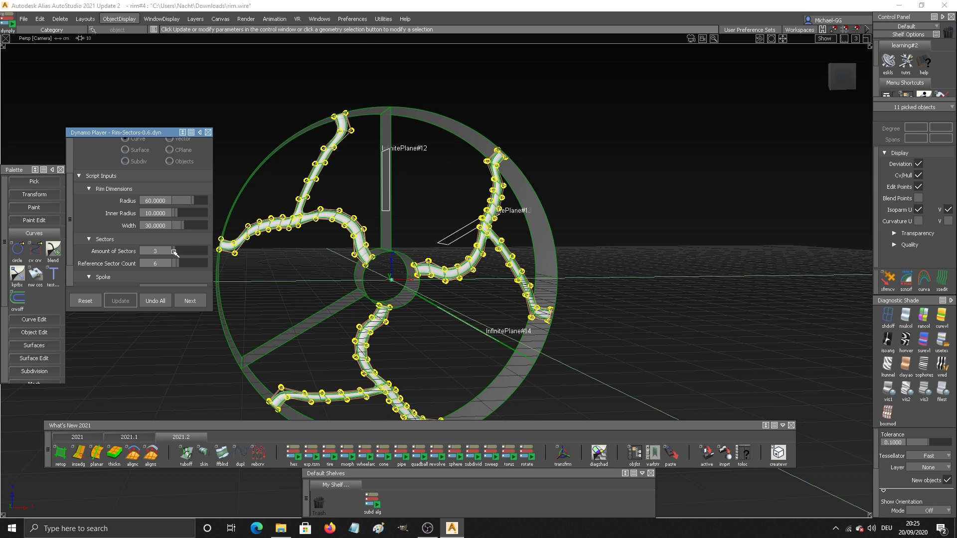
pyautogui.keyDown('alt'); pyautogui.keyDown('shift'); pyautogui.moveTo(462, 343); pyautogui.dragTo(553, 344); pyautogui.keyUp('shift'); pyautogui.keyUp('alt')
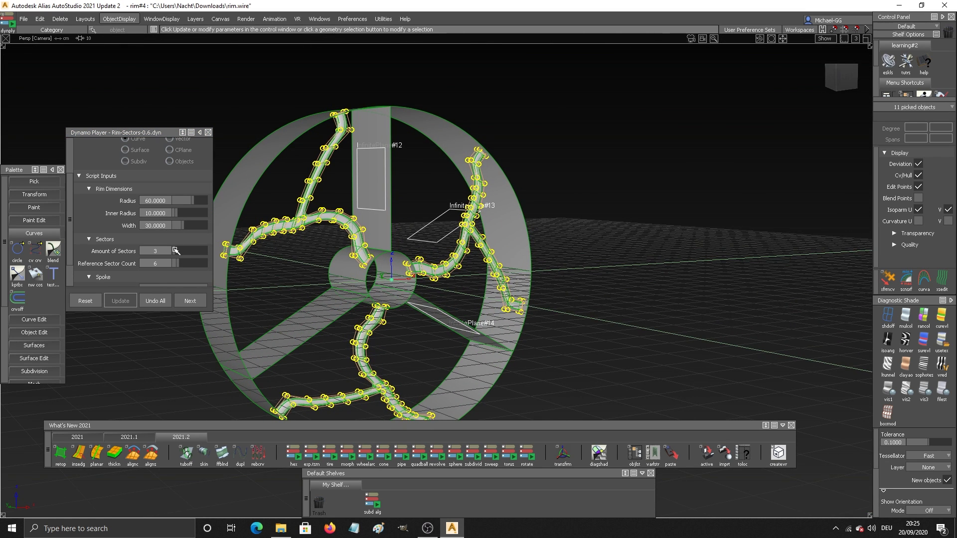
pyautogui.moveTo(175, 251); pyautogui.dragTo(189, 253)
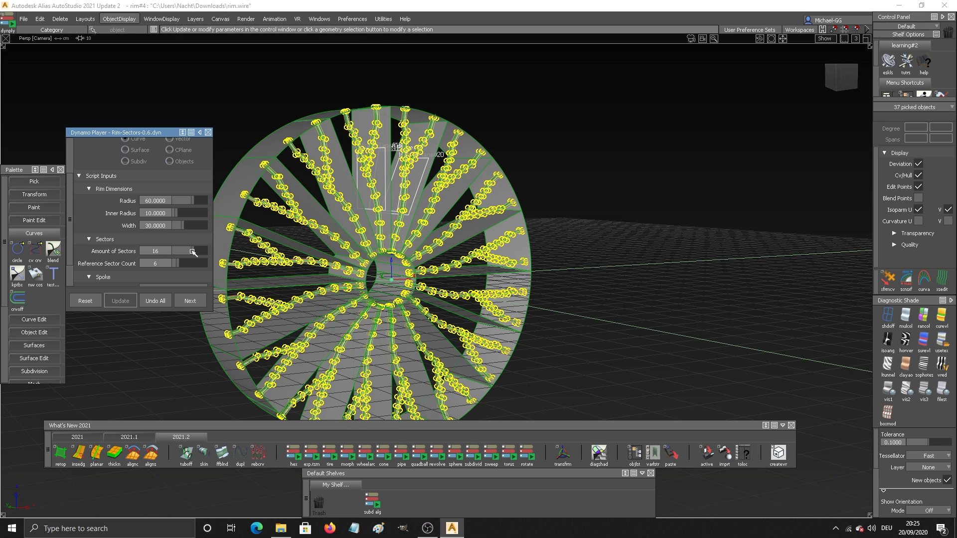
# Step: Turn off the CV/Hull display for the picked rim objects, deselect everything and inspect the wheel from an oblique angle
pyautogui.click(919, 175)
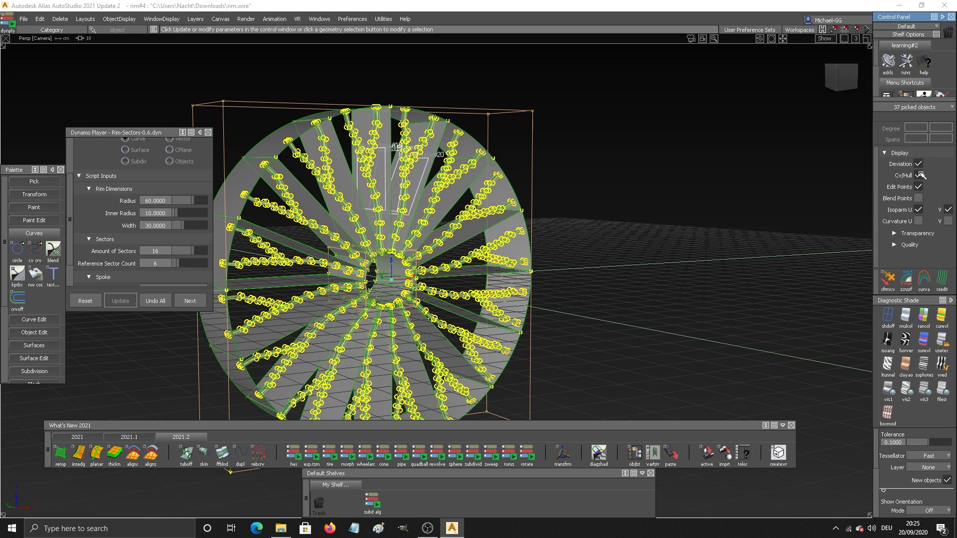
pyautogui.keyDown('ctrl'); pyautogui.keyDown('shift'); pyautogui.moveTo(639, 193); pyautogui.dragTo(639, 190); pyautogui.keyUp('shift'); pyautogui.keyUp('ctrl')
pyautogui.keyDown('alt'); pyautogui.keyDown('shift'); pyautogui.moveTo(635, 255); pyautogui.dragTo(580, 290); pyautogui.keyUp('shift'); pyautogui.keyUp('alt')
pyautogui.keyDown('alt'); pyautogui.keyDown('shift'); pyautogui.moveTo(389, 234); pyautogui.dragTo(619, 229); pyautogui.keyUp('shift'); pyautogui.keyUp('alt')
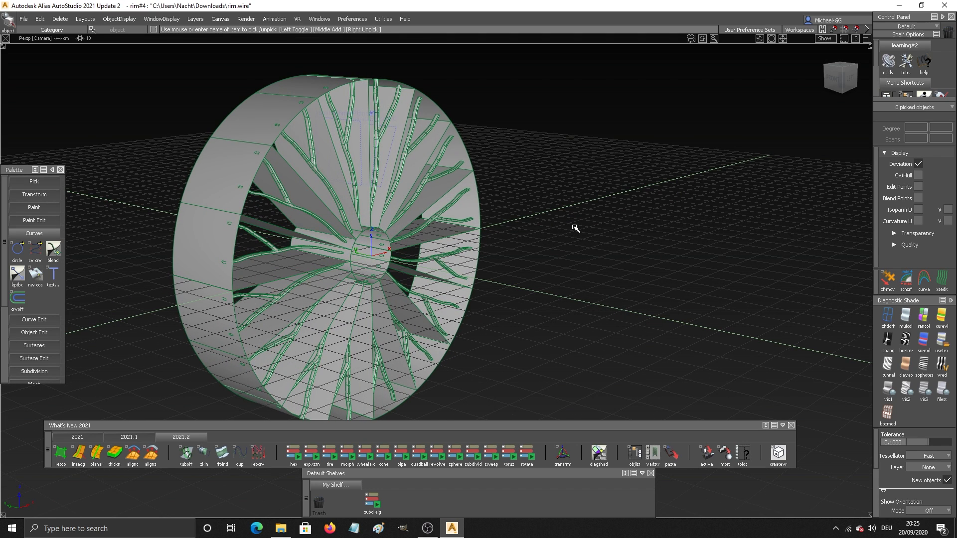